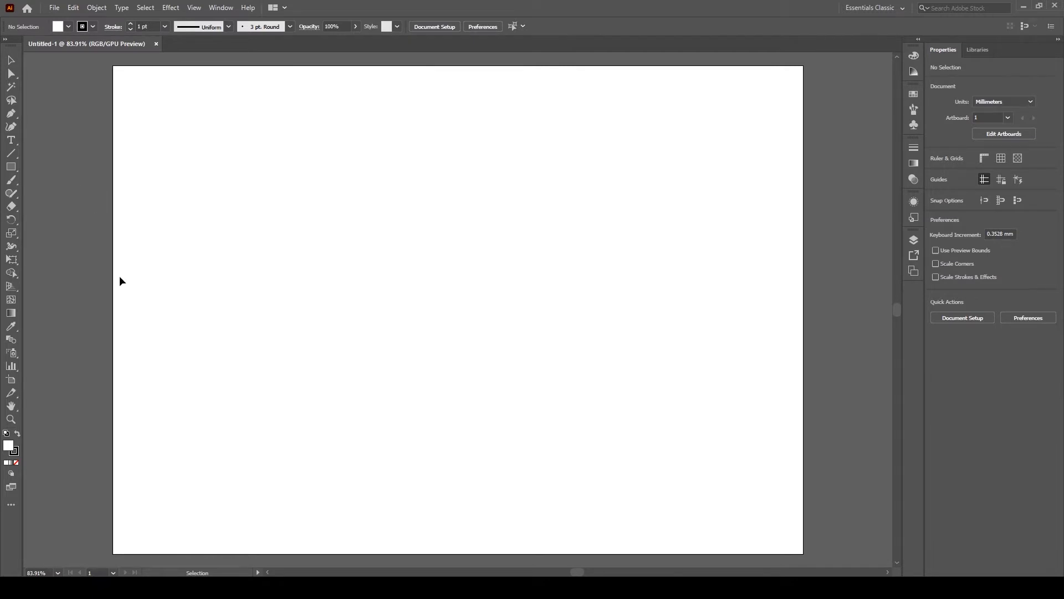
Step: Show the document rulers and view the measurement units available for them
key("ctrl+r")
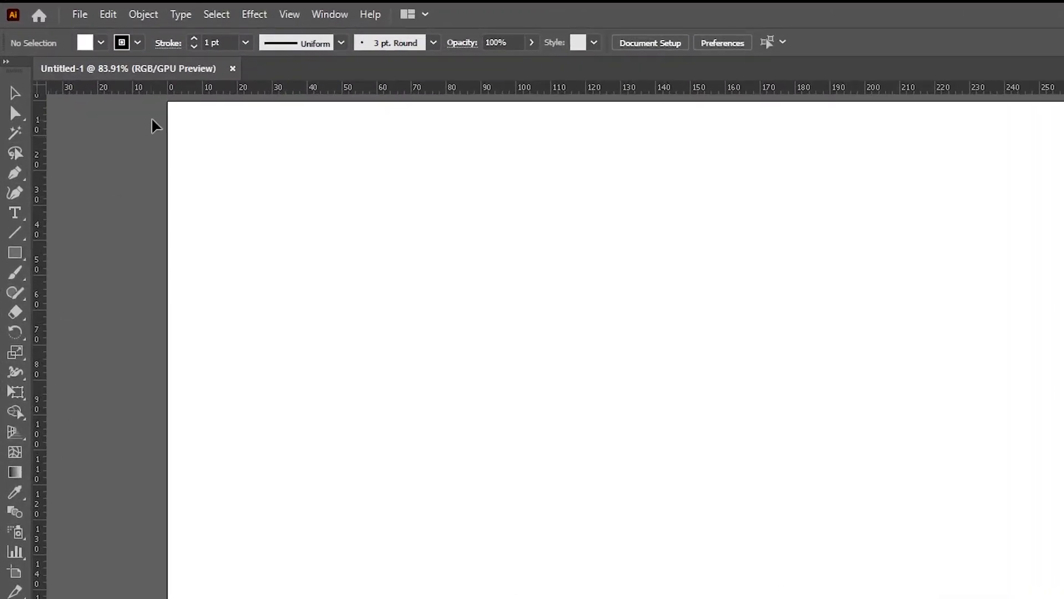
left_click(289, 13)
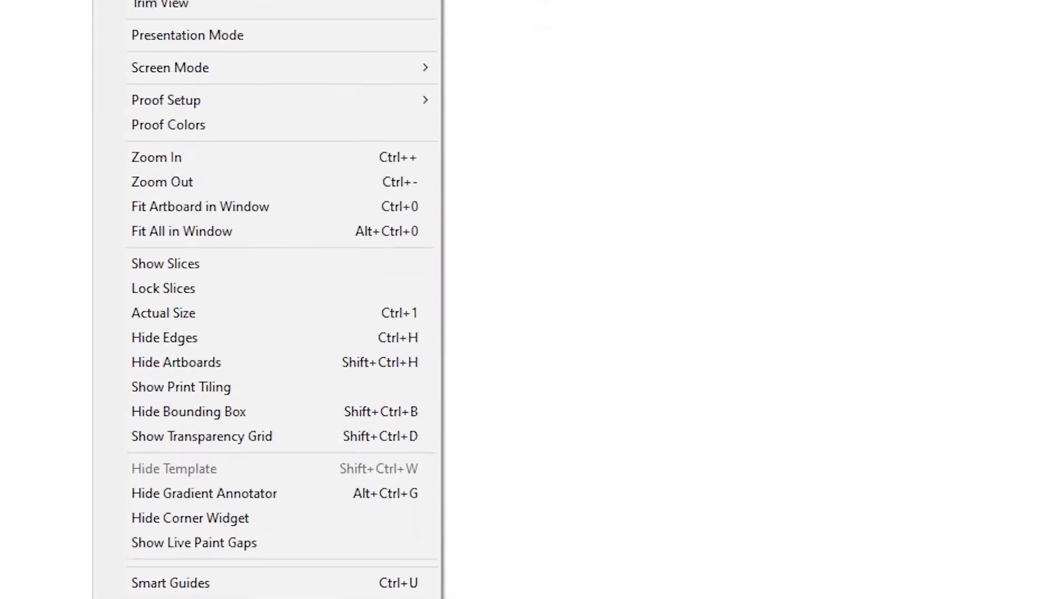
mouse_move(247, 349)
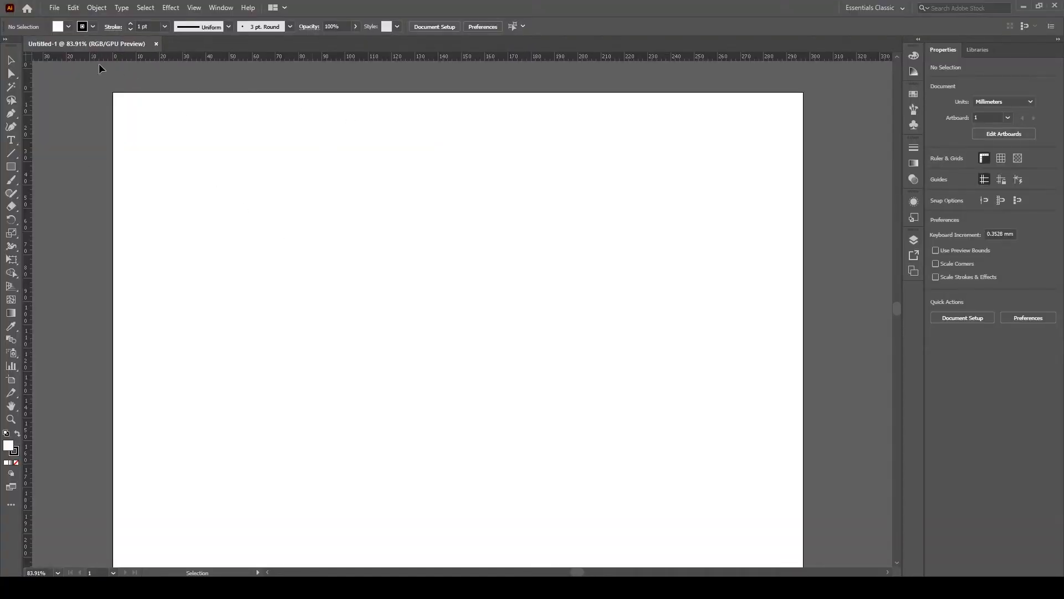
right_click(127, 56)
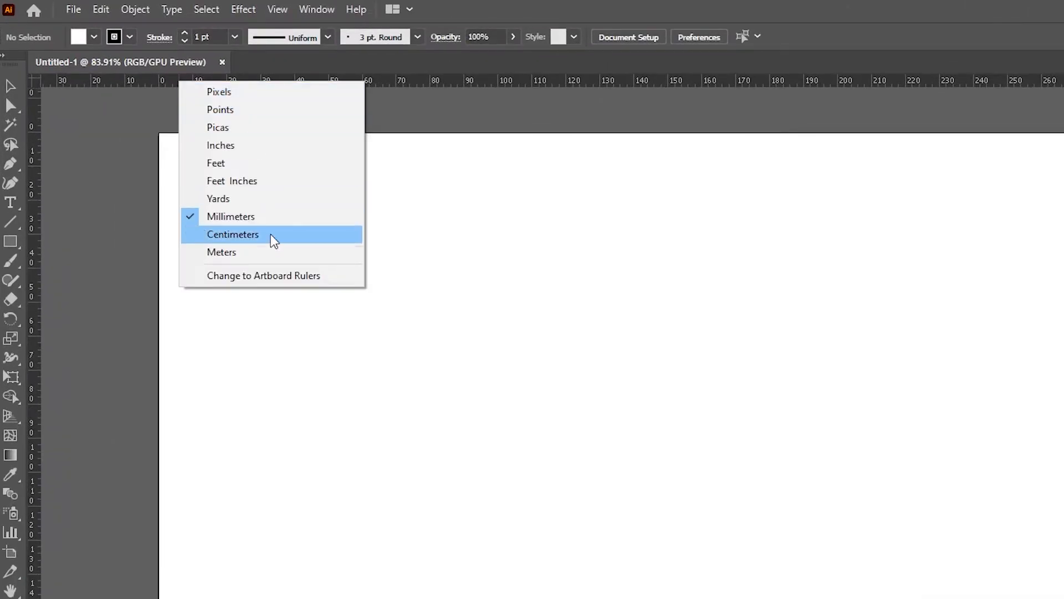
left_click(253, 349)
Step: Look at the Units settings in the preferences and close them without changing anything
left_click(100, 10)
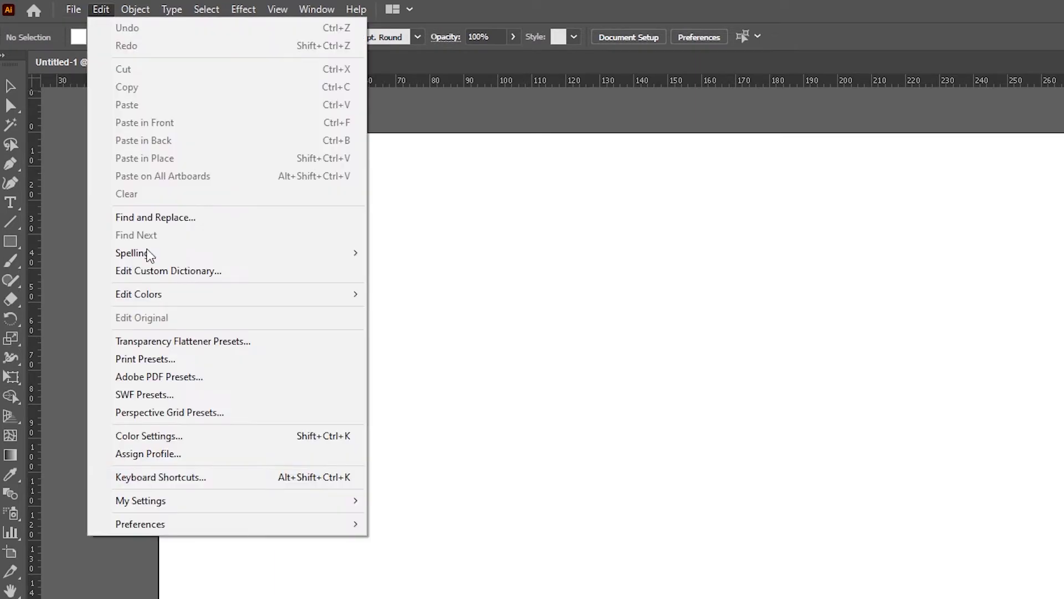
mouse_move(249, 532)
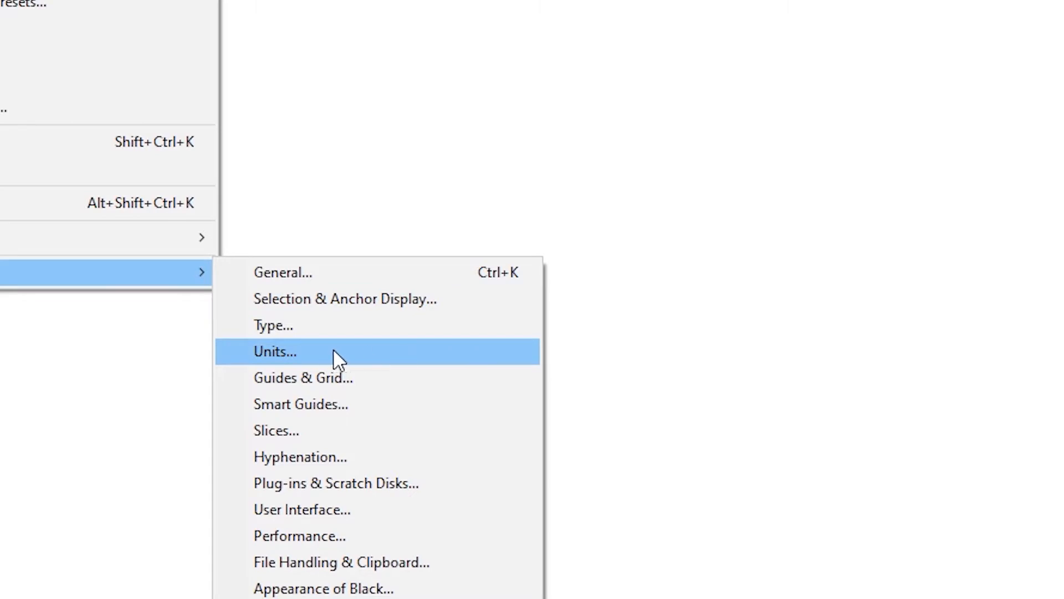
mouse_move(70, 2)
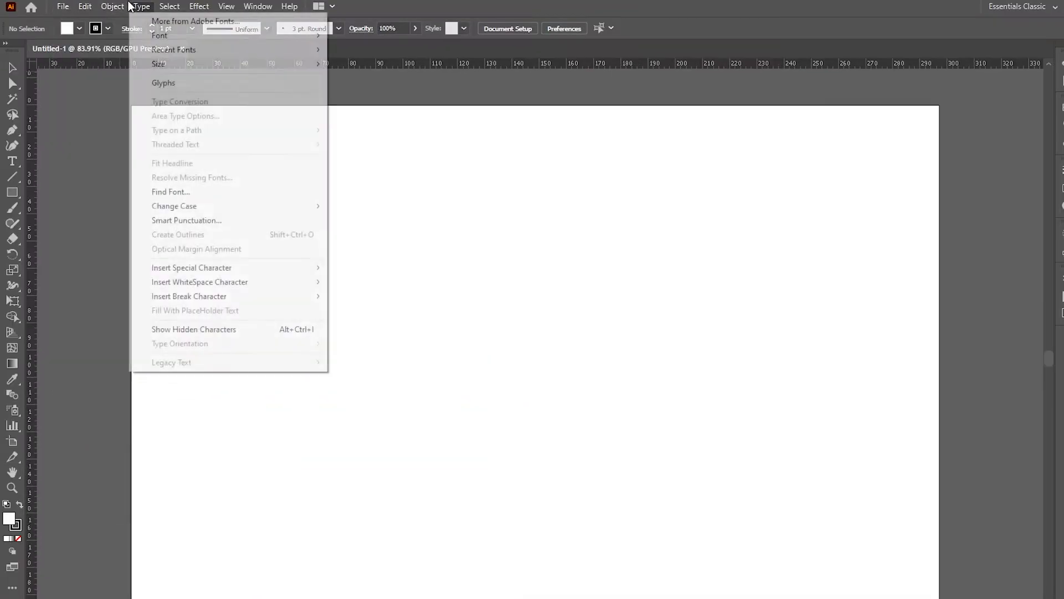
key("Escape")
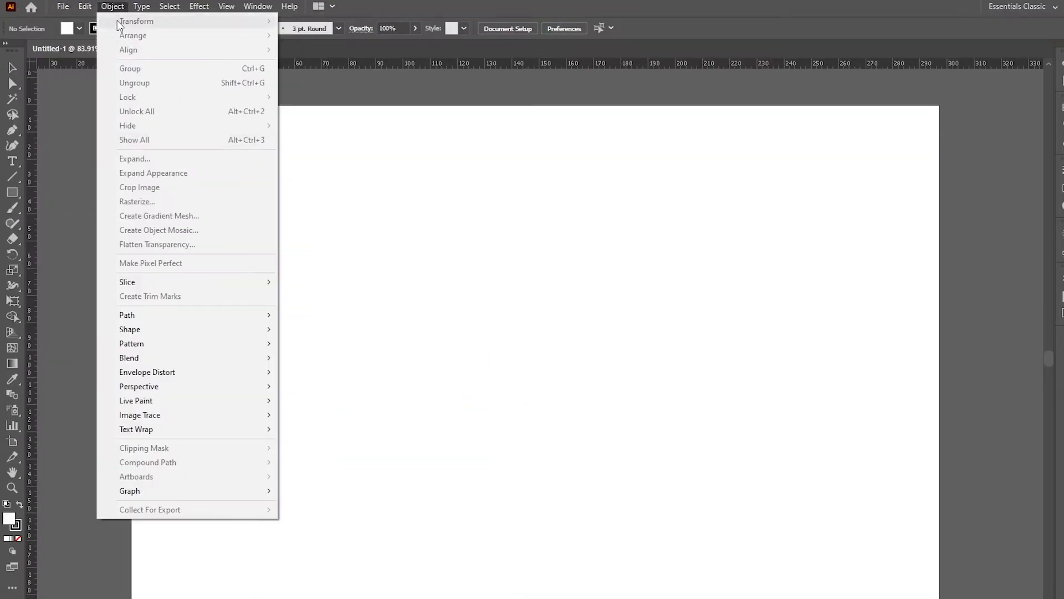
mouse_move(232, 421)
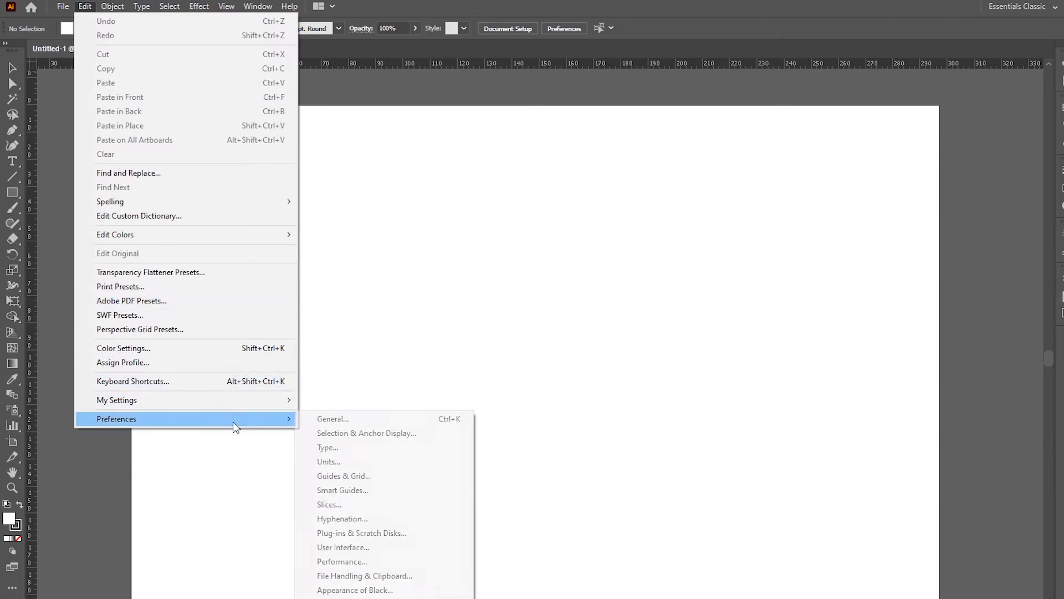
left_click(391, 465)
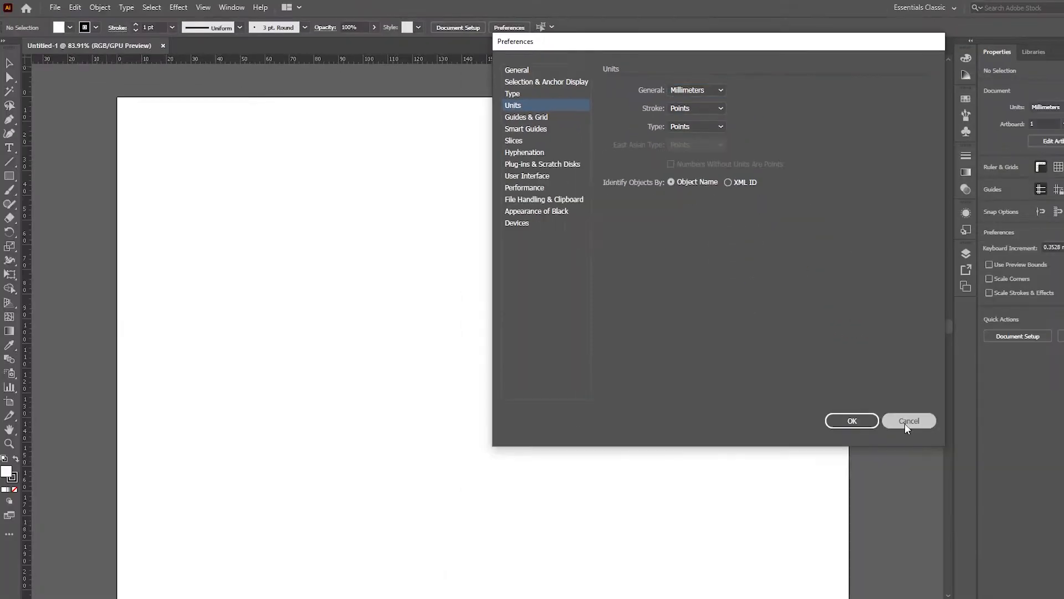
left_click(905, 423)
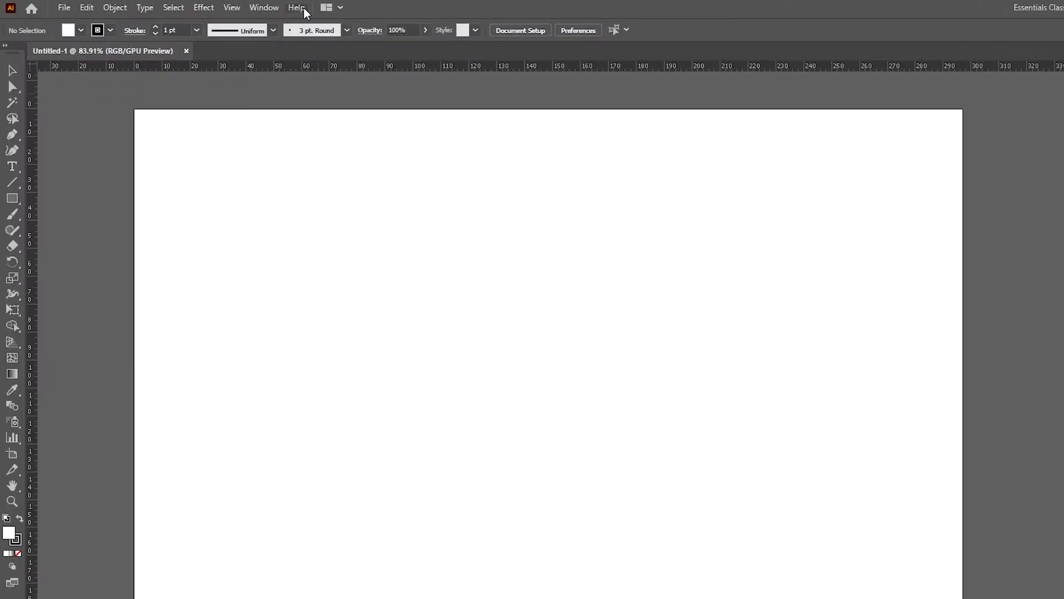
Step: Examine the unit choices in the Document Setup, keeping Millimeters
left_click(264, 7)
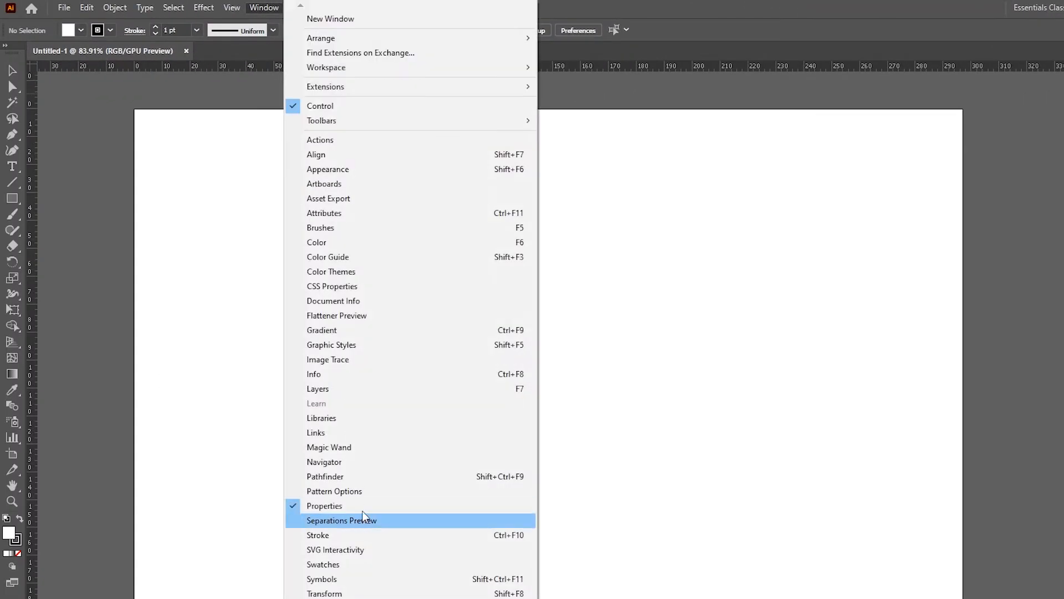
left_click(501, 506)
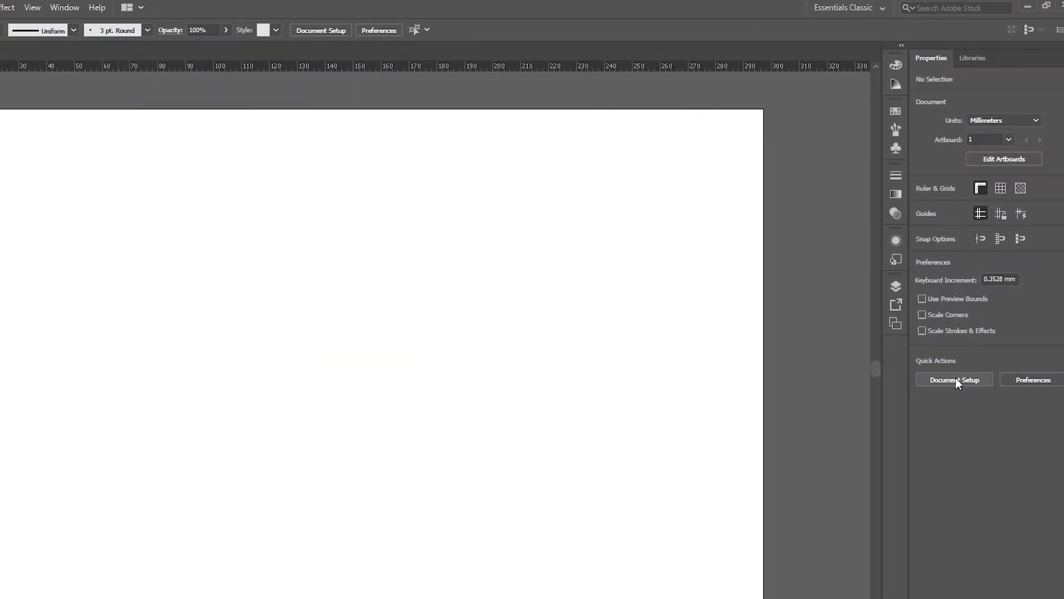
left_click(955, 380)
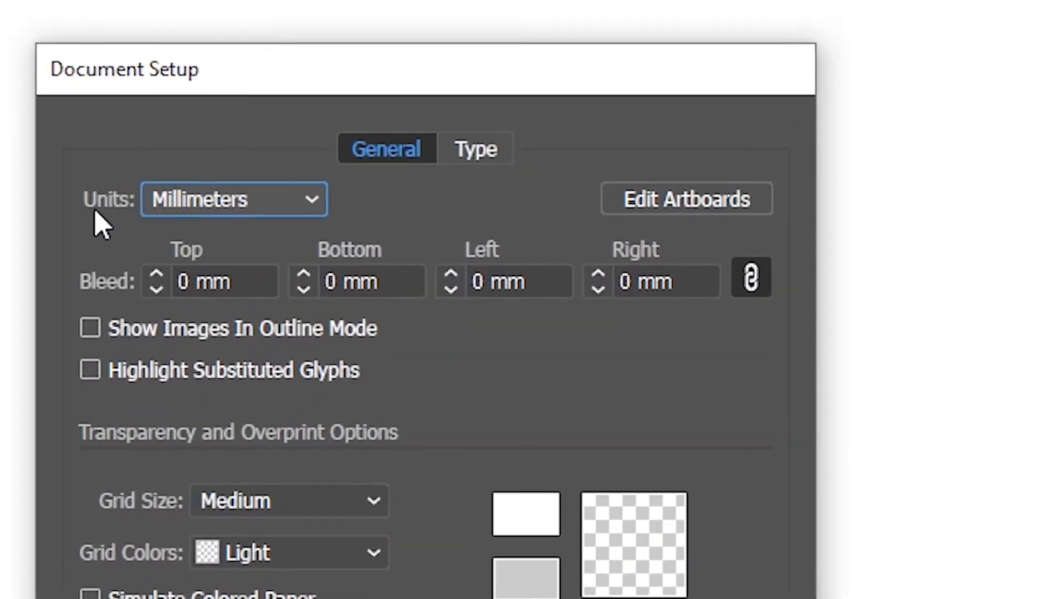
left_click(250, 208)
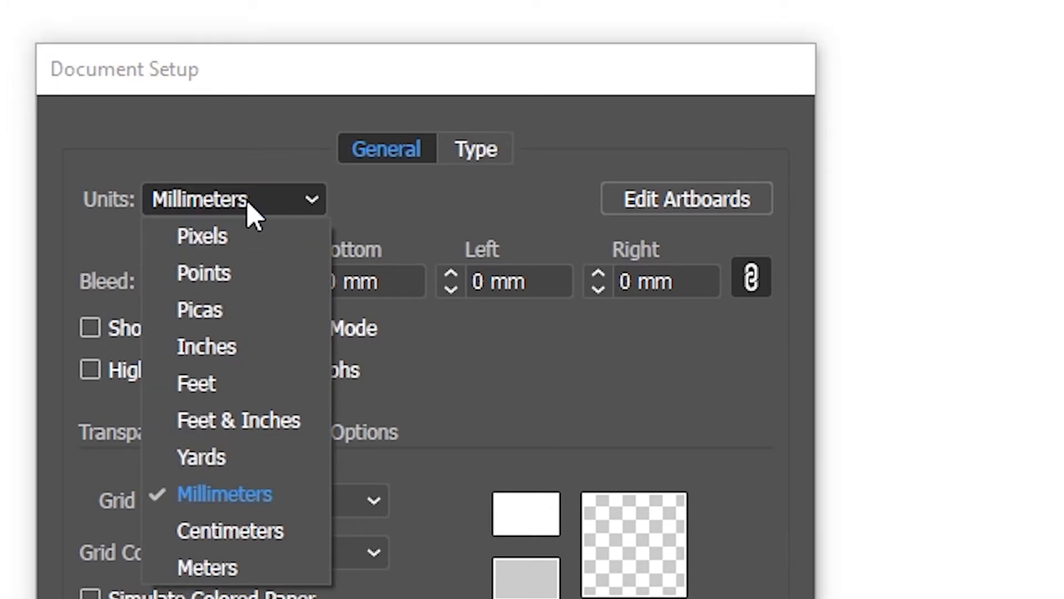
left_click(227, 142)
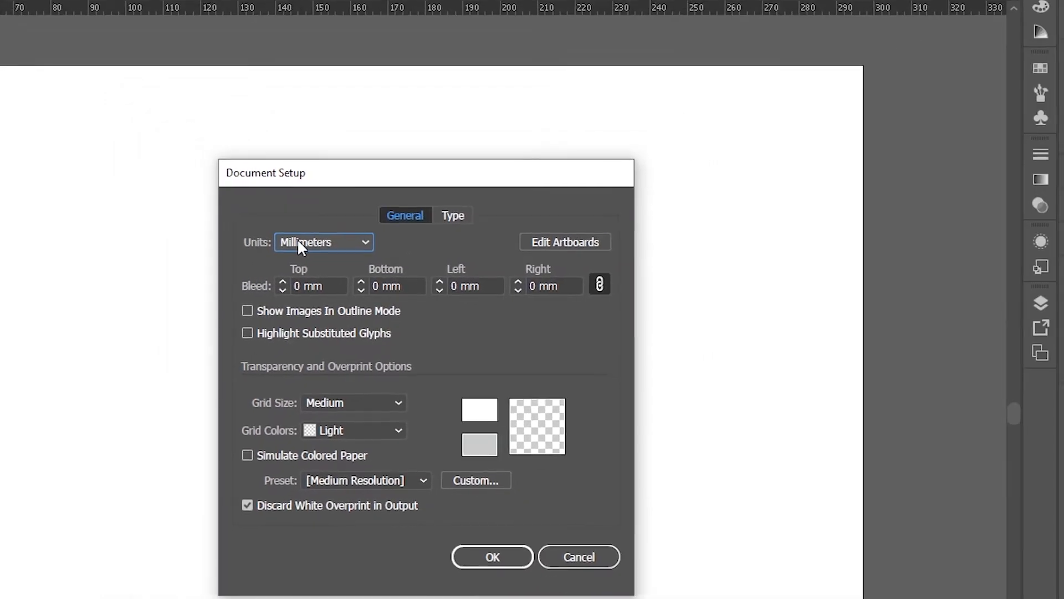
left_click(503, 592)
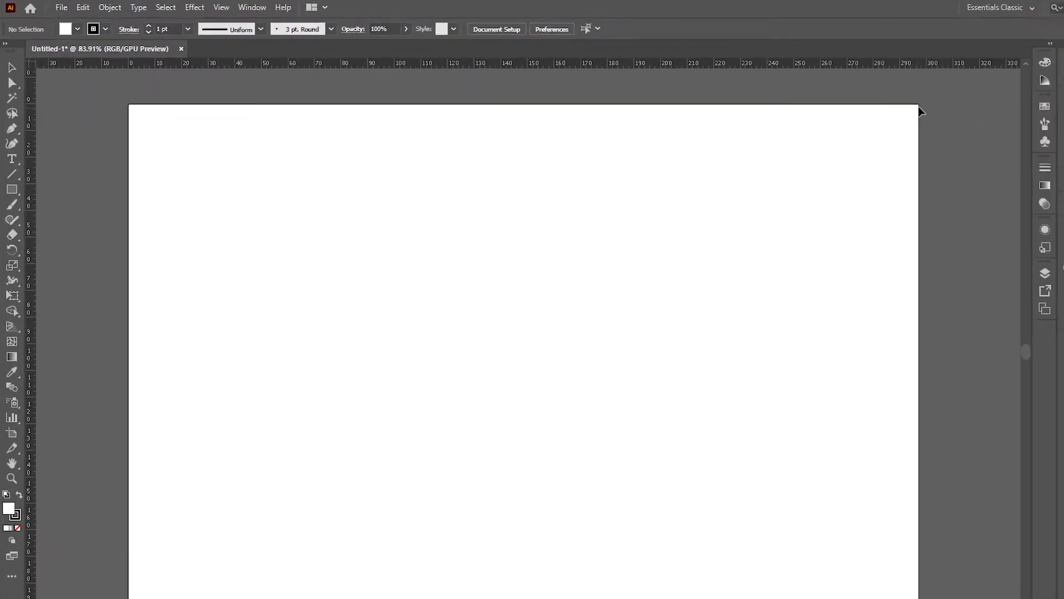
Step: Move the ruler origin to near the artboard's centre, then reset it to the default position
scroll(174, 480, "down", 2)
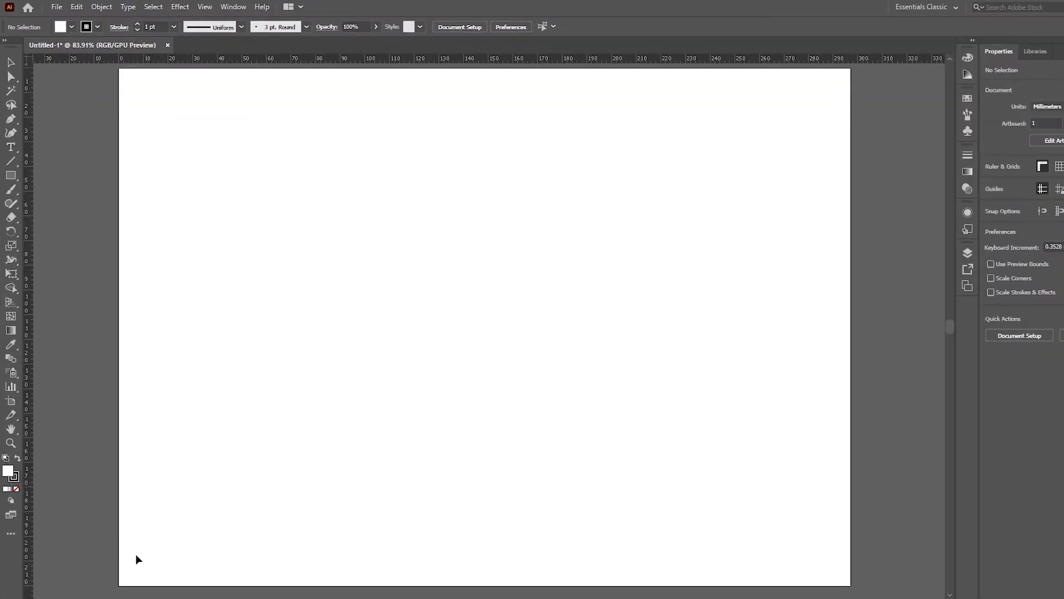
key("ctrl+minus")
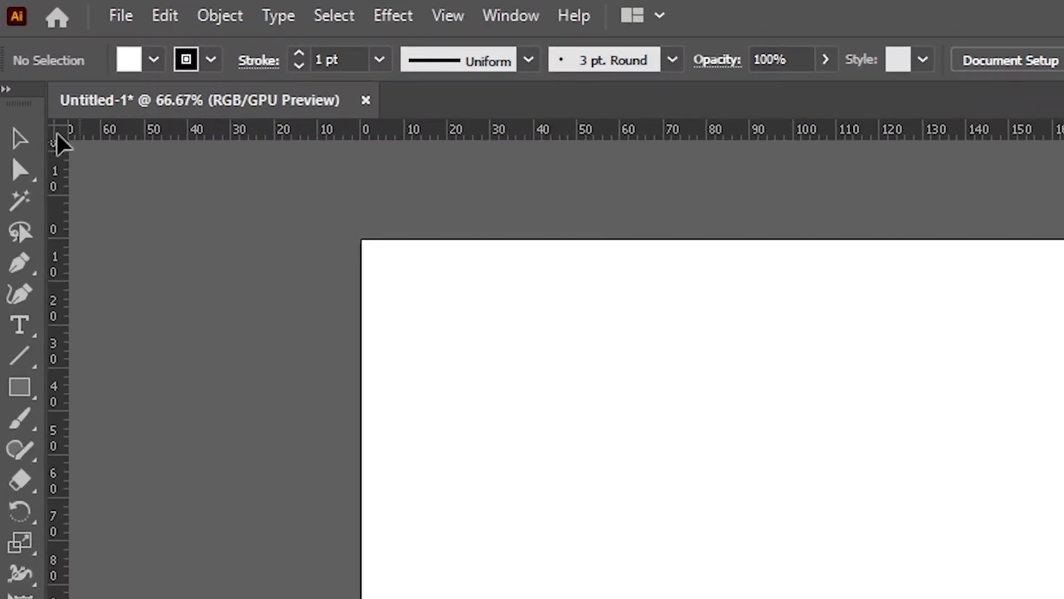
left_click_drag(66, 133, 892, 241)
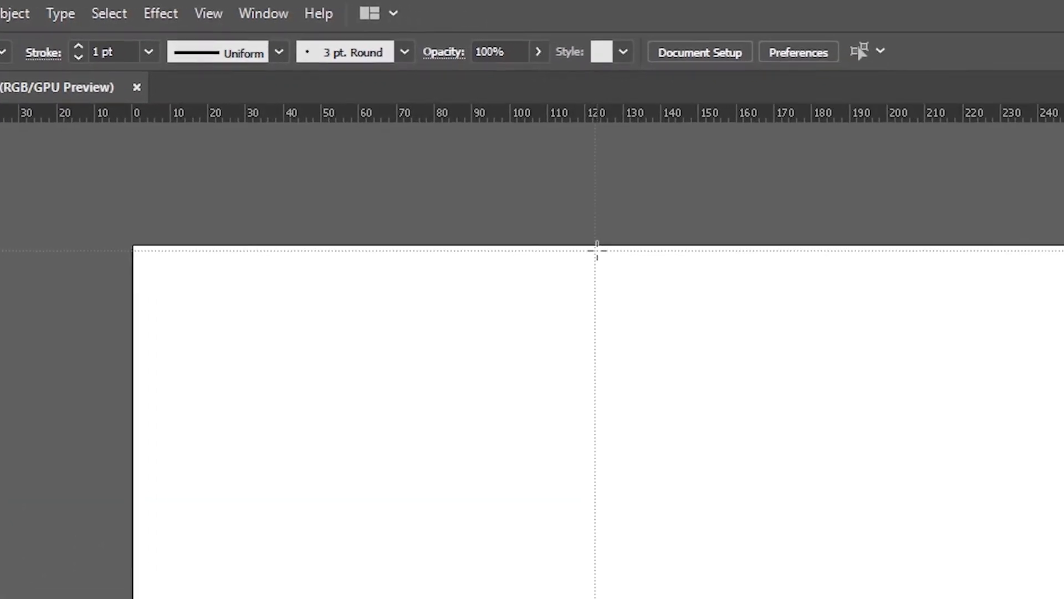
mouse_move(597, 250)
left_mouse_down()
mouse_move(662, 239)
mouse_move(591, 237)
left_mouse_up()
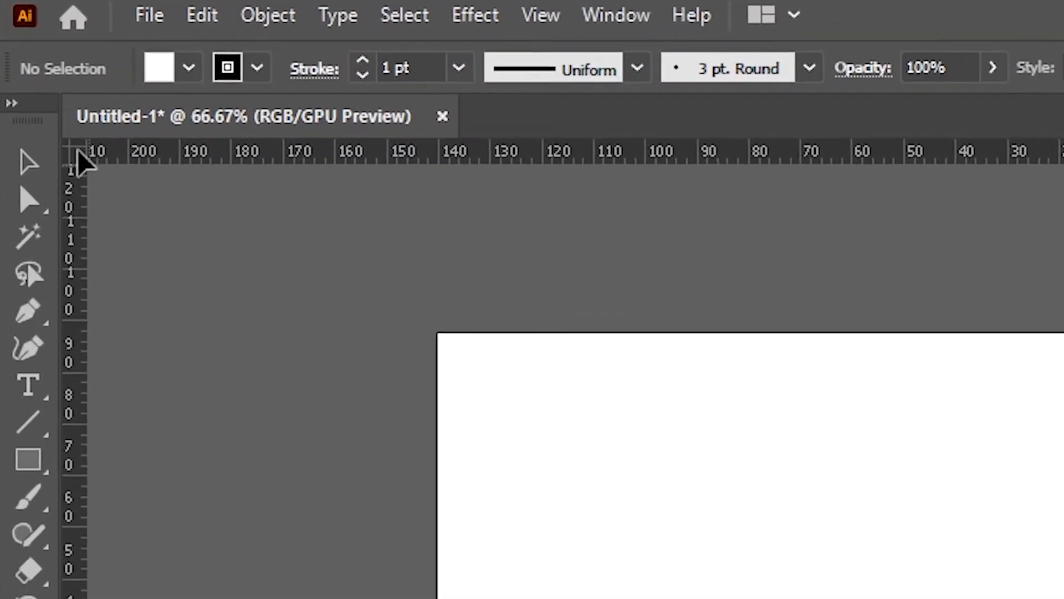
double_click(54, 106)
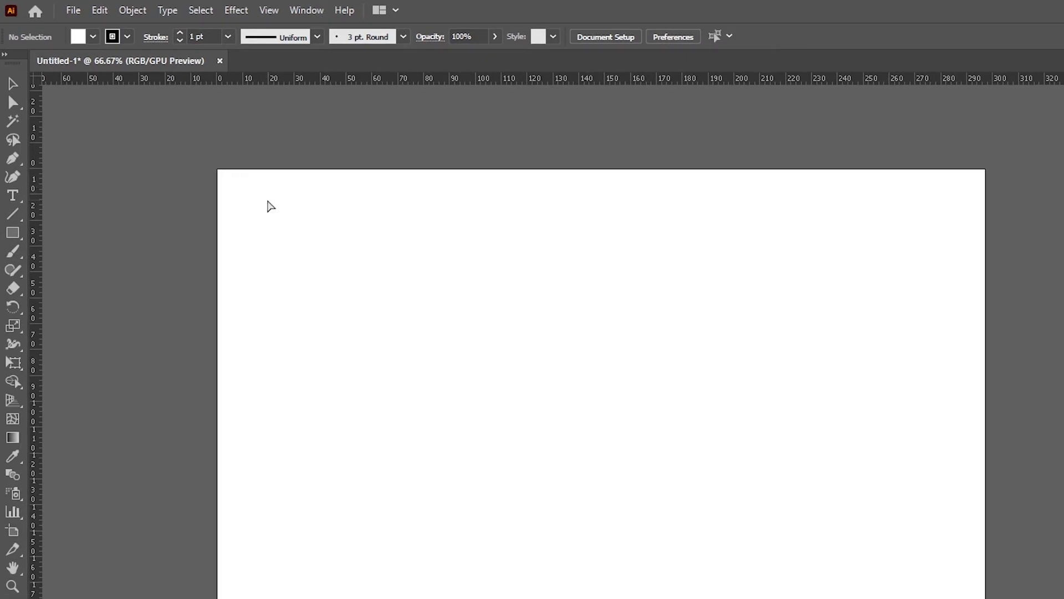
Step: Create a new landscape A4 document of 297 x 210 mm with 3 artboards and show its rulers
key("ctrl+n")
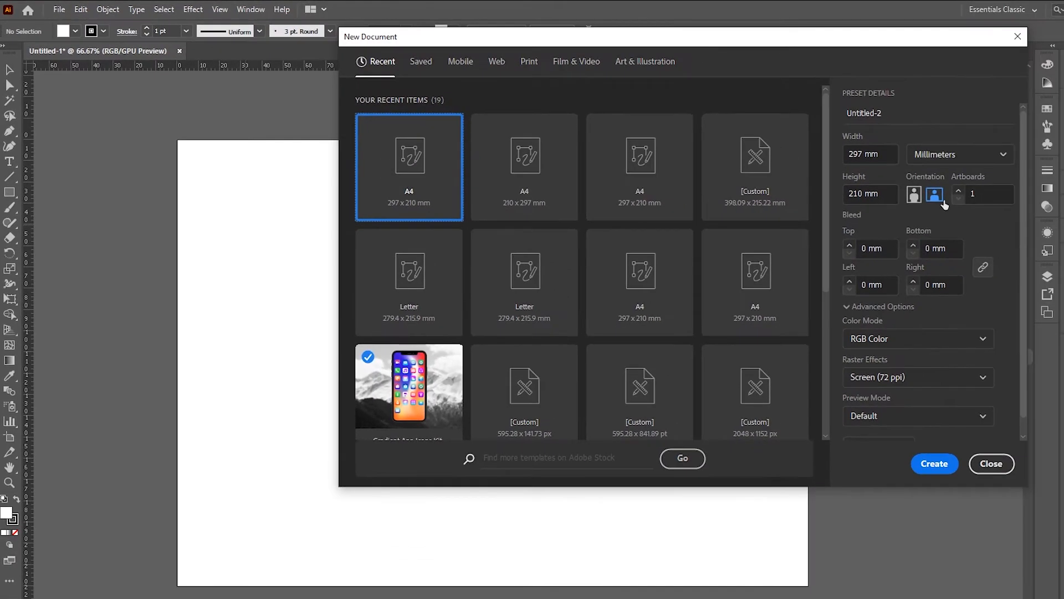
left_click(960, 193)
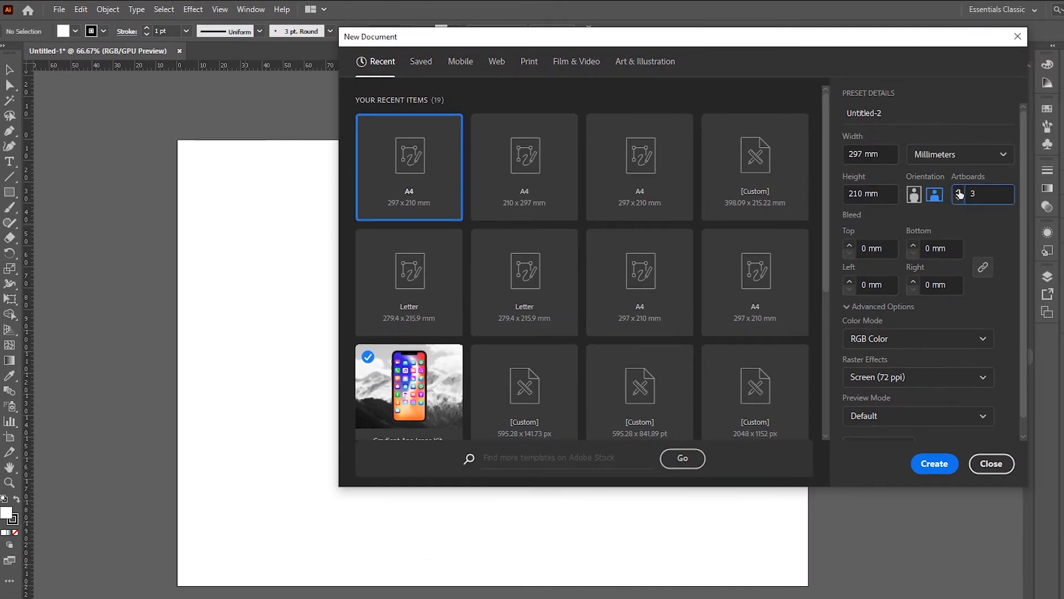
left_click(935, 464)
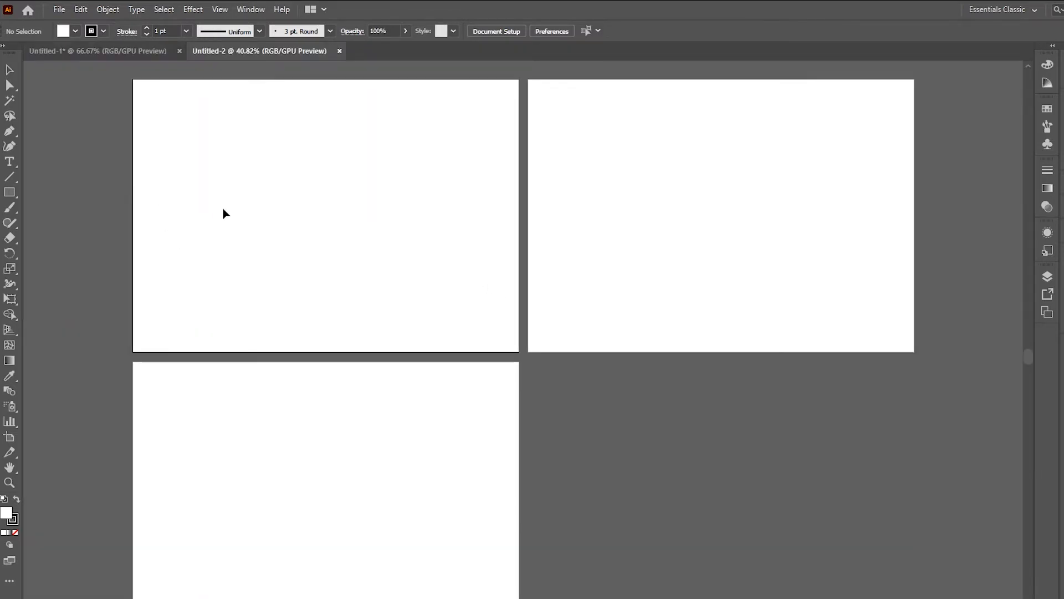
key("ctrl+r")
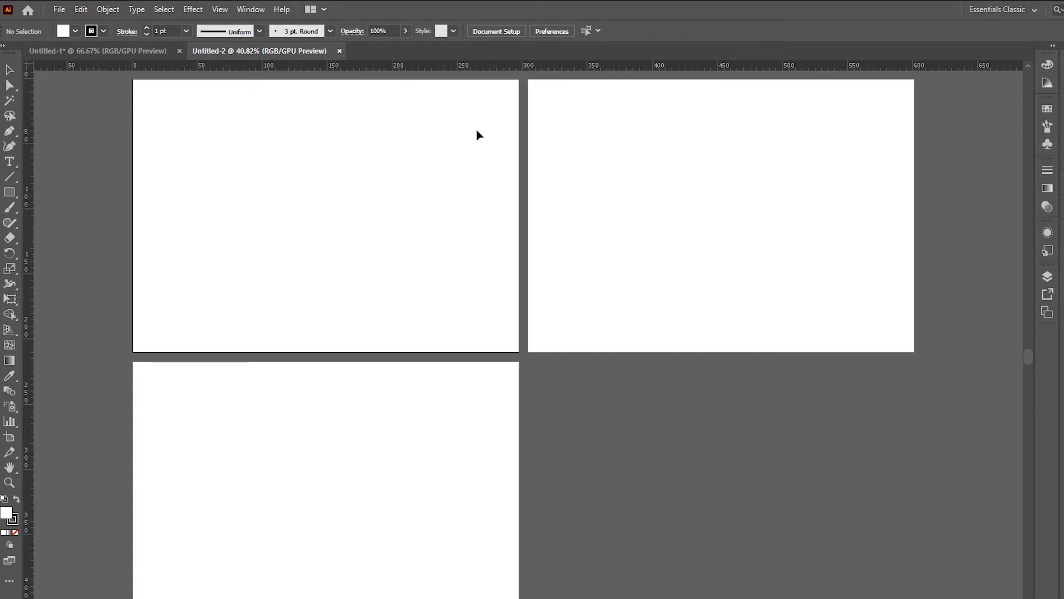
Step: Change the three-artboard document to artboard rulers and activate the second artboard to check its ruler origin
left_click(584, 126)
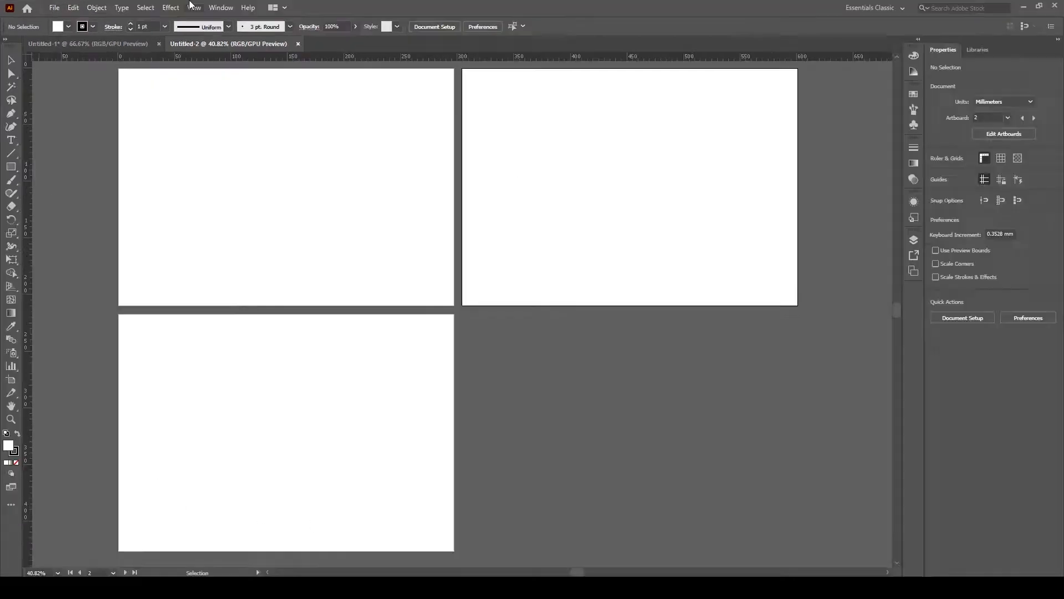
left_click(220, 9)
mouse_move(339, 438)
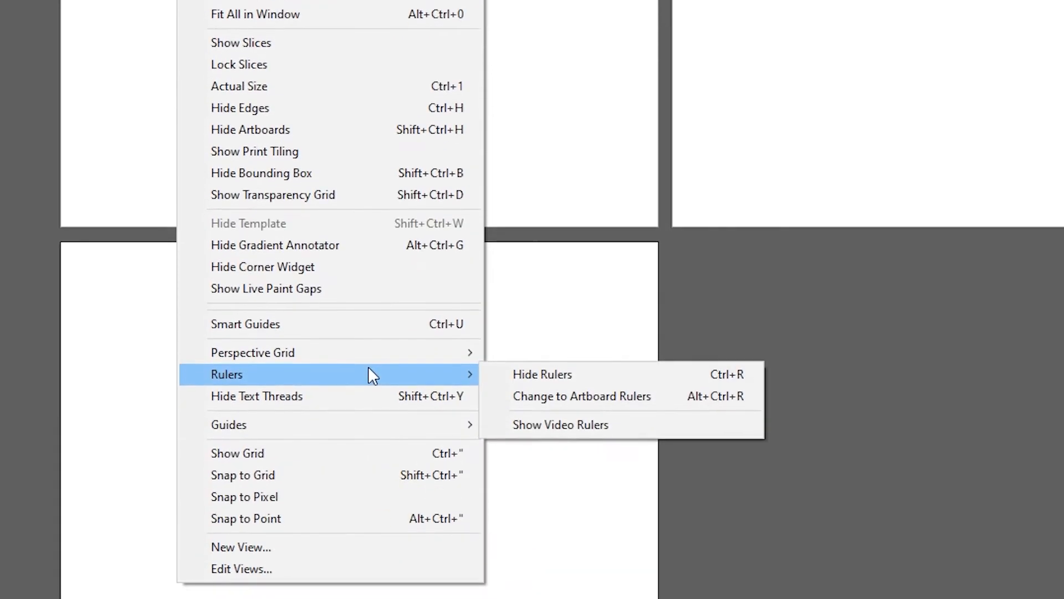
left_click(644, 399)
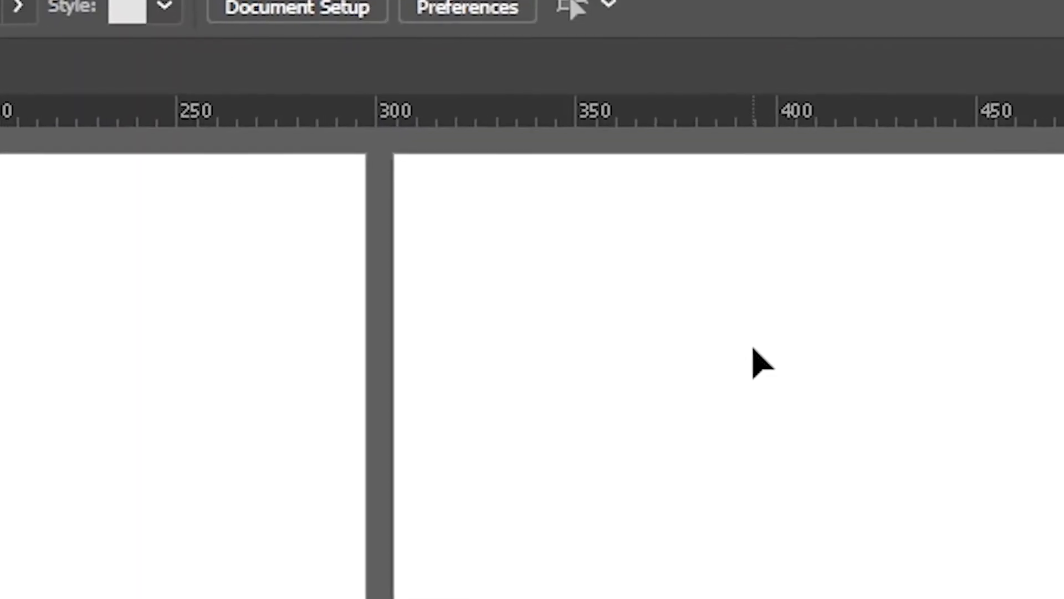
left_click(679, 156)
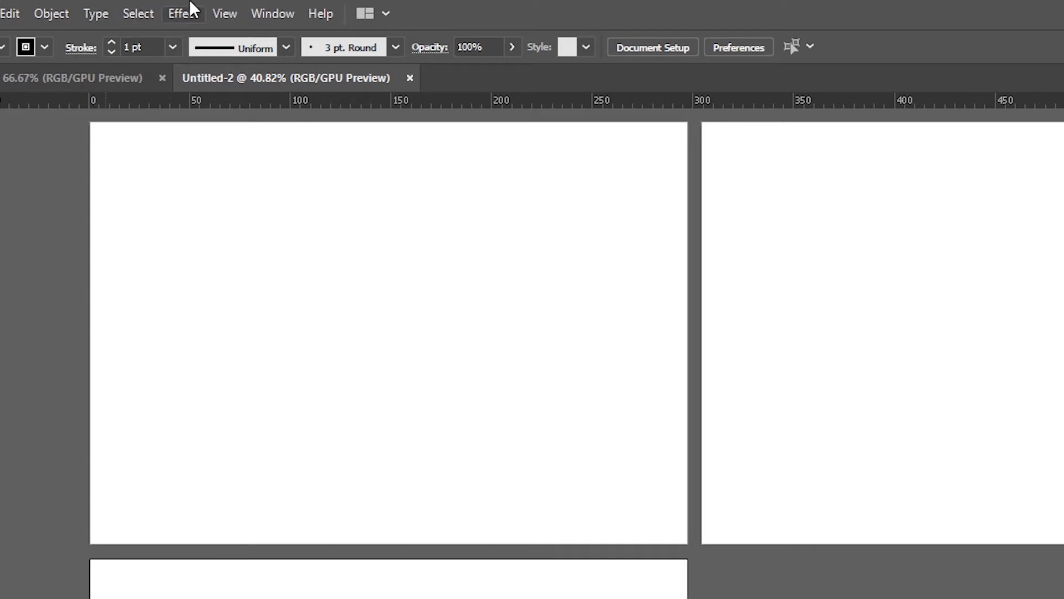
Step: Change the document's rulers back to global rulers
left_click(225, 13)
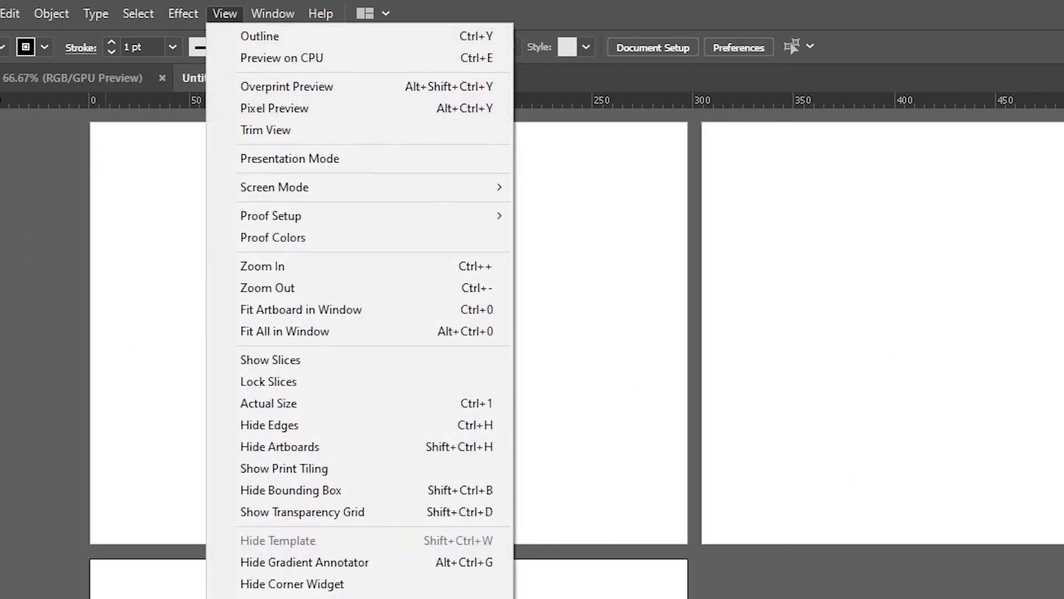
mouse_move(438, 360)
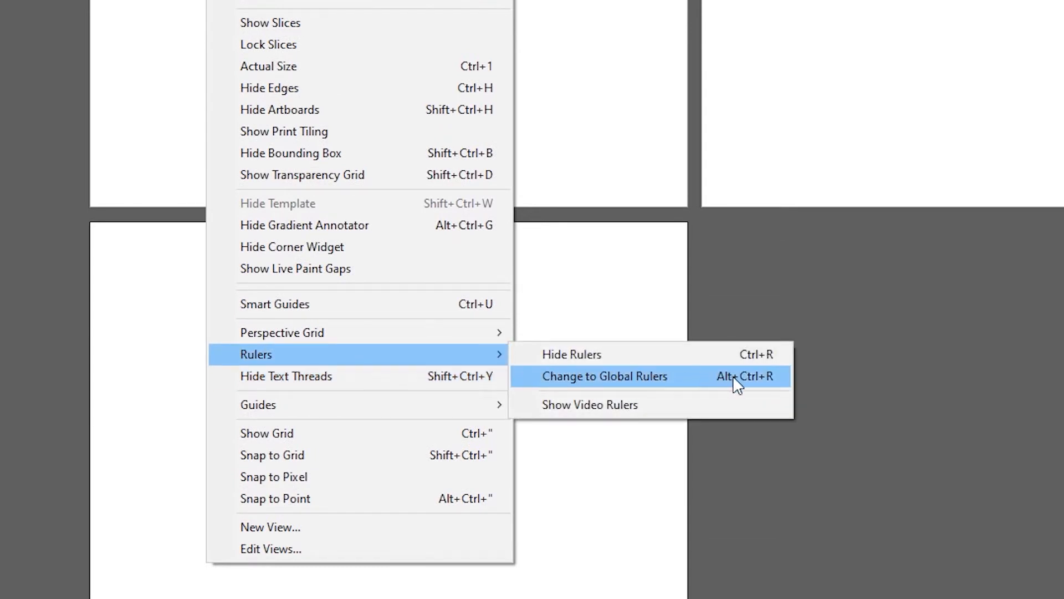
left_click(669, 370)
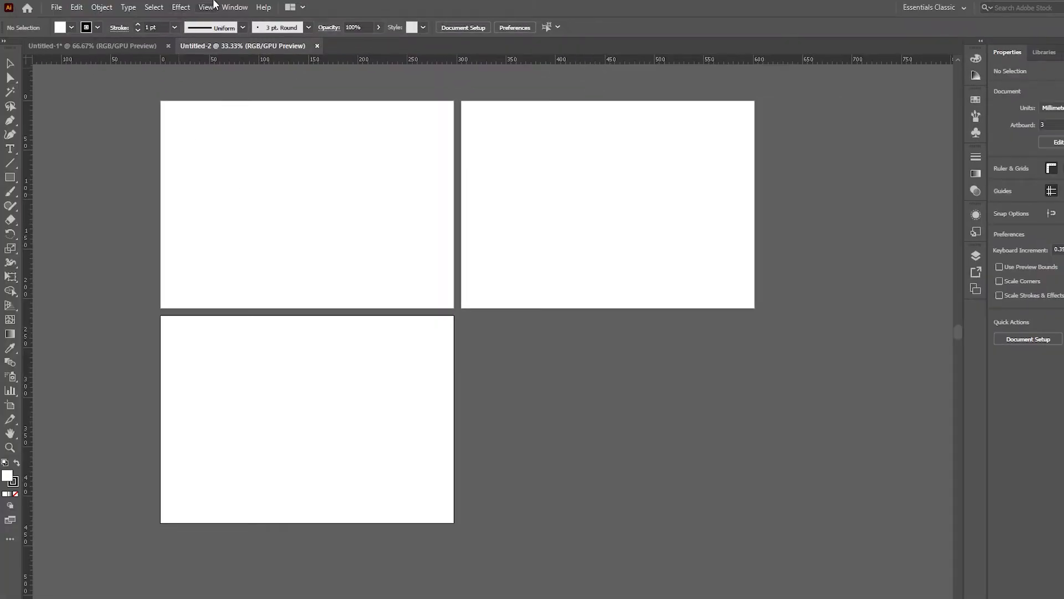
Step: Show the video rulers and activate the first and third artboards to check how the rulers follow them
left_click(206, 6)
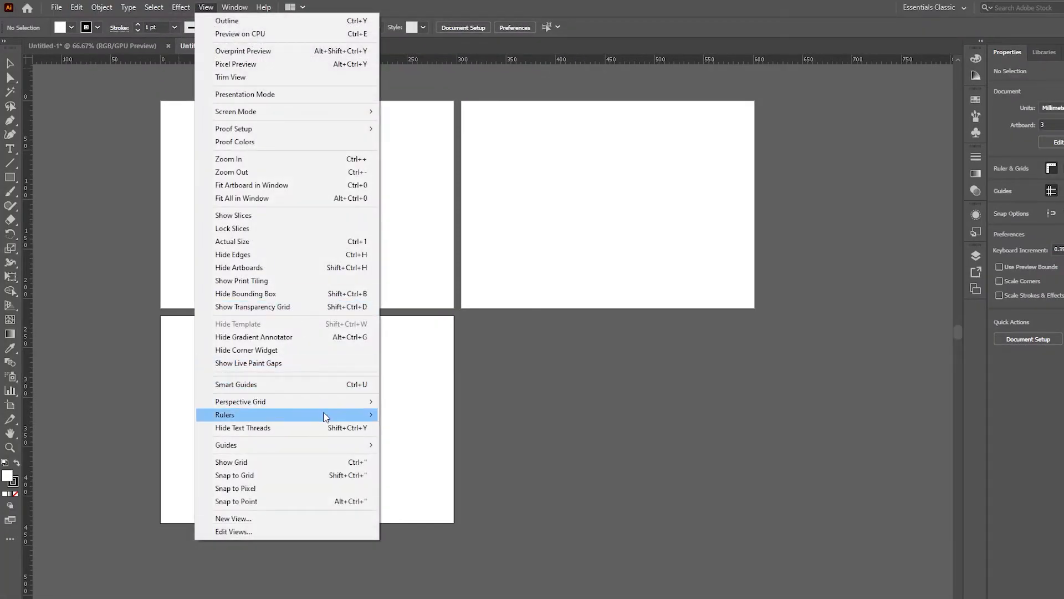
mouse_move(331, 413)
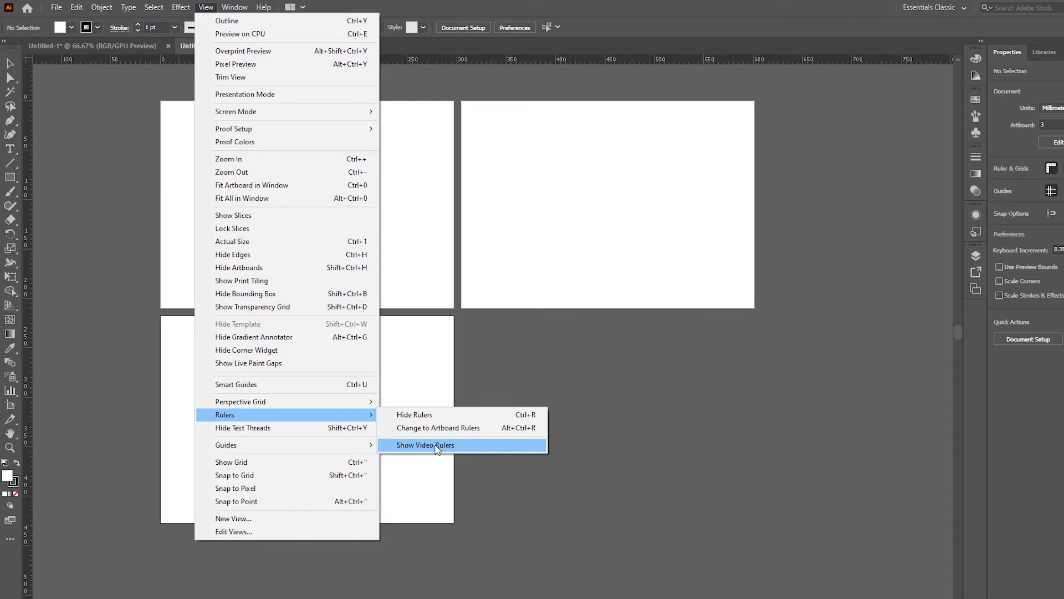
left_click(464, 447)
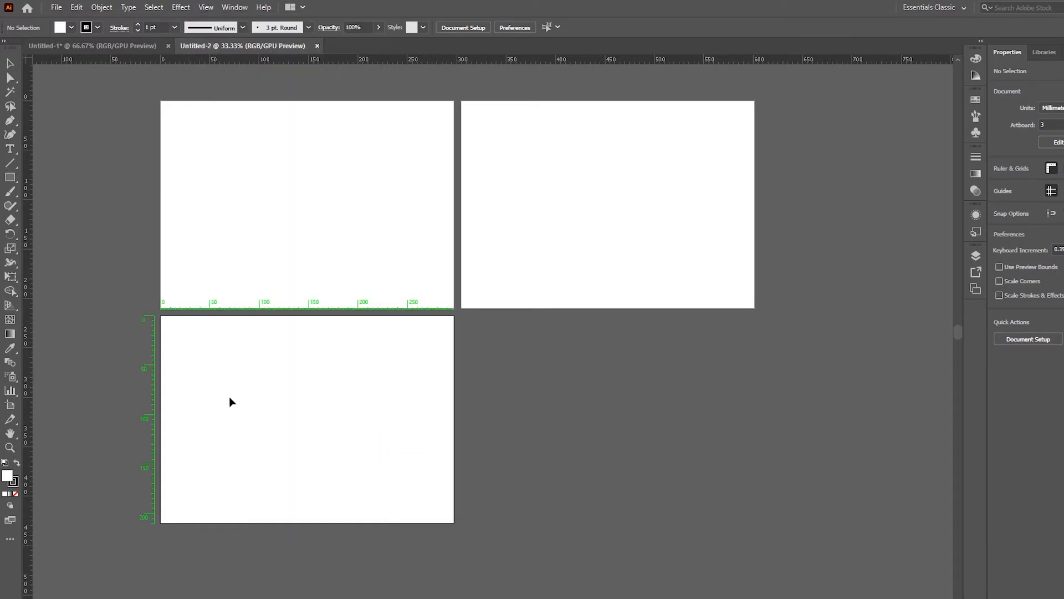
left_click(280, 258)
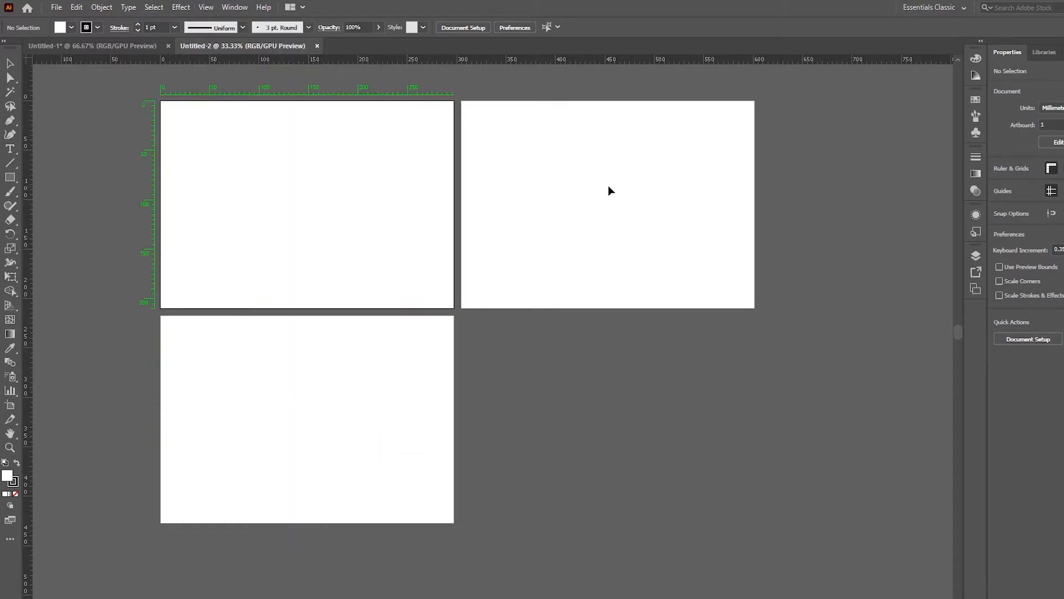
left_click(276, 441)
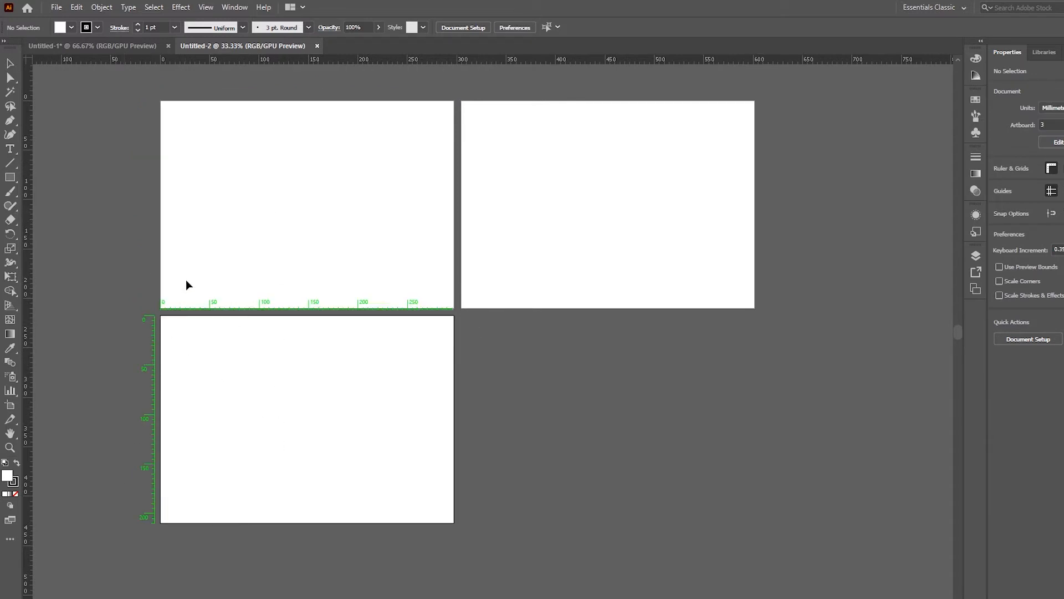
Step: Hide the video rulers of the three-artboard document
left_click(206, 7)
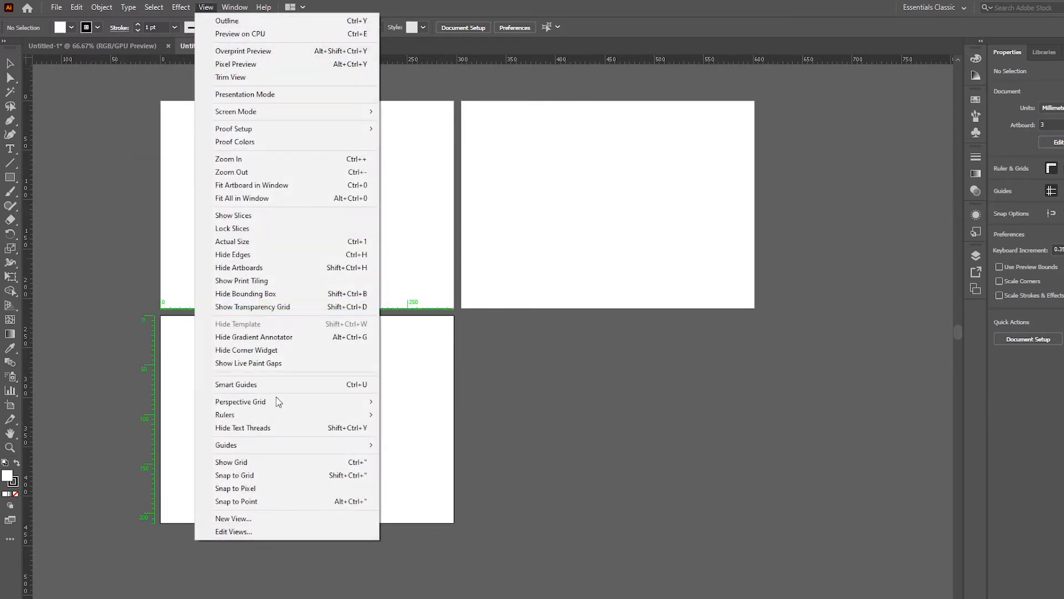
mouse_move(279, 415)
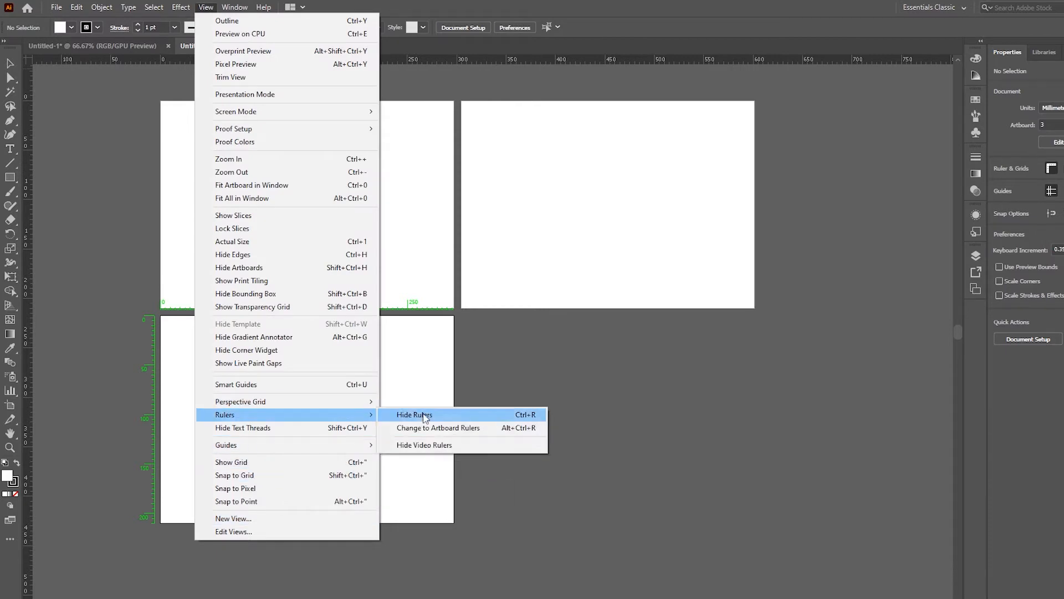
left_click(468, 445)
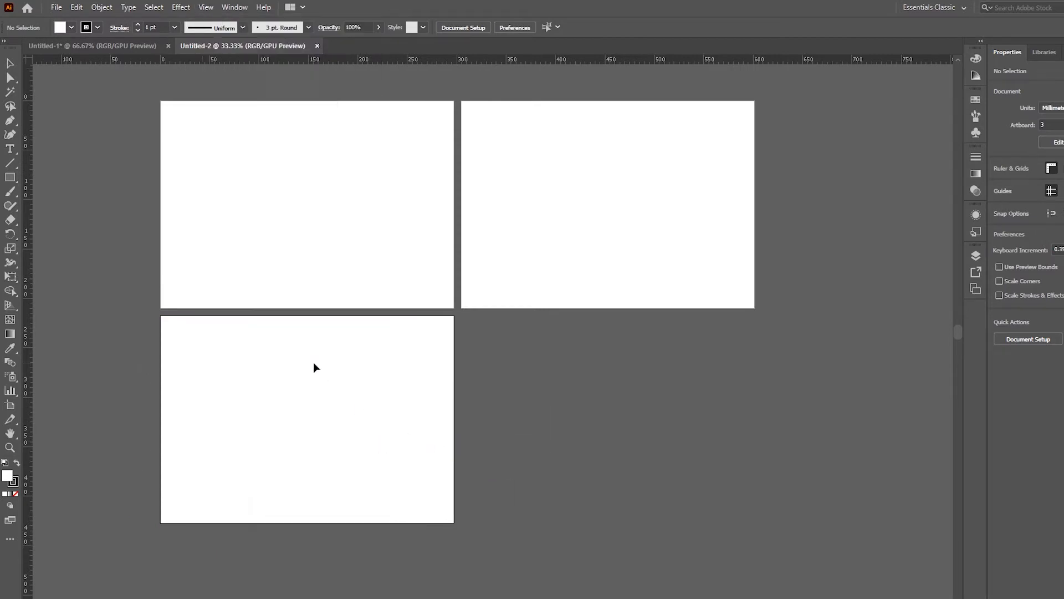
Step: Switch to the Untitled-1 document and place a vertical guide at about 30 mm and a horizontal guide at about 39 mm
left_click(105, 44)
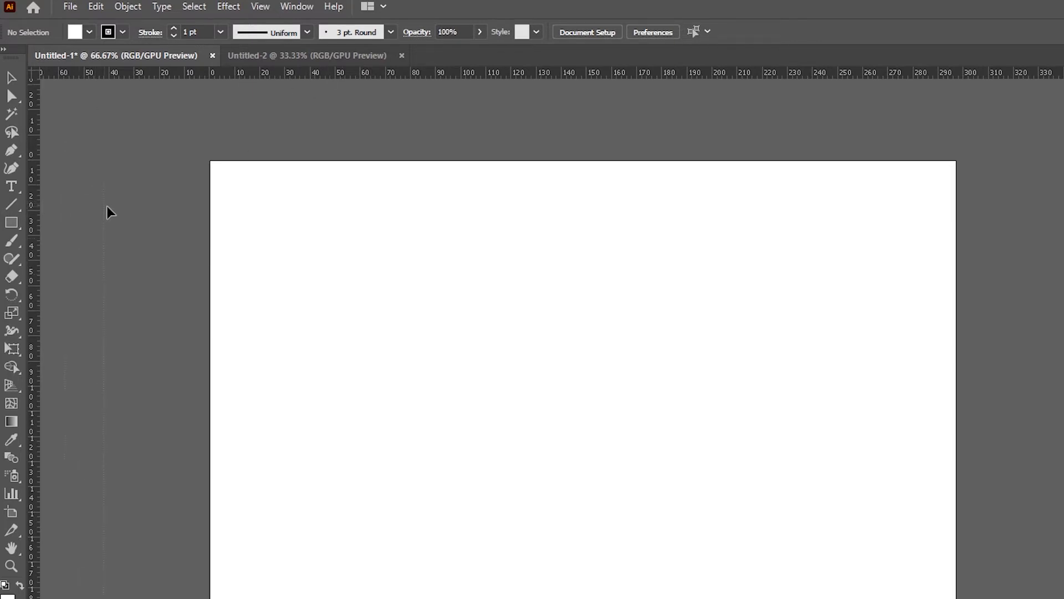
left_click_drag(189, 209, 285, 219)
left_click_drag(308, 81, 349, 258)
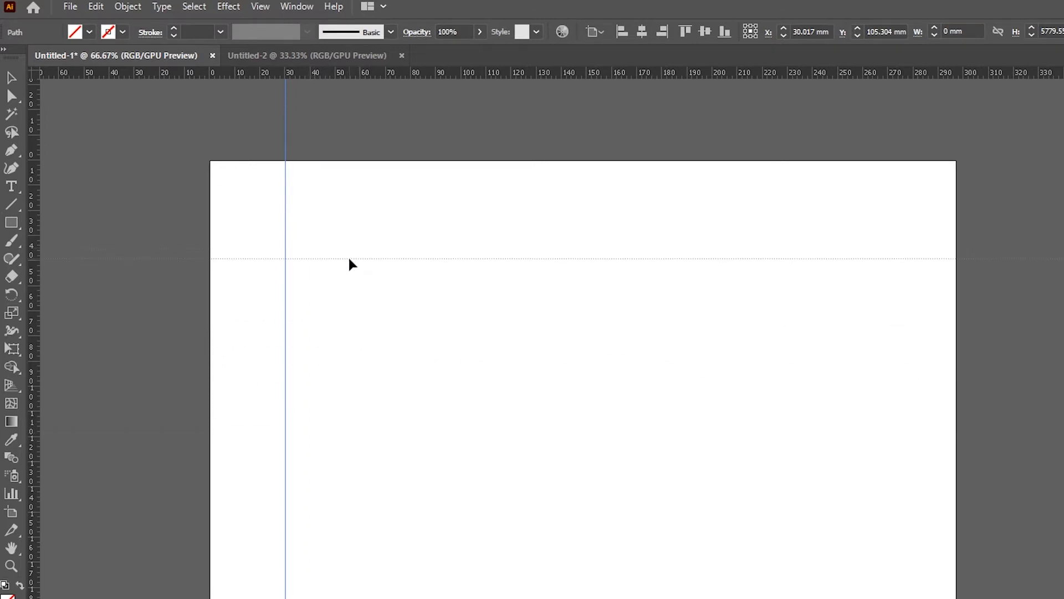
left_click_drag(350, 259, 349, 259)
Step: Add a horizontal guide at 14 mm, and a vertical guide at about 97.5 mm by flipping a new horizontal guide's orientation during placement
left_click_drag(418, 149, 449, 343)
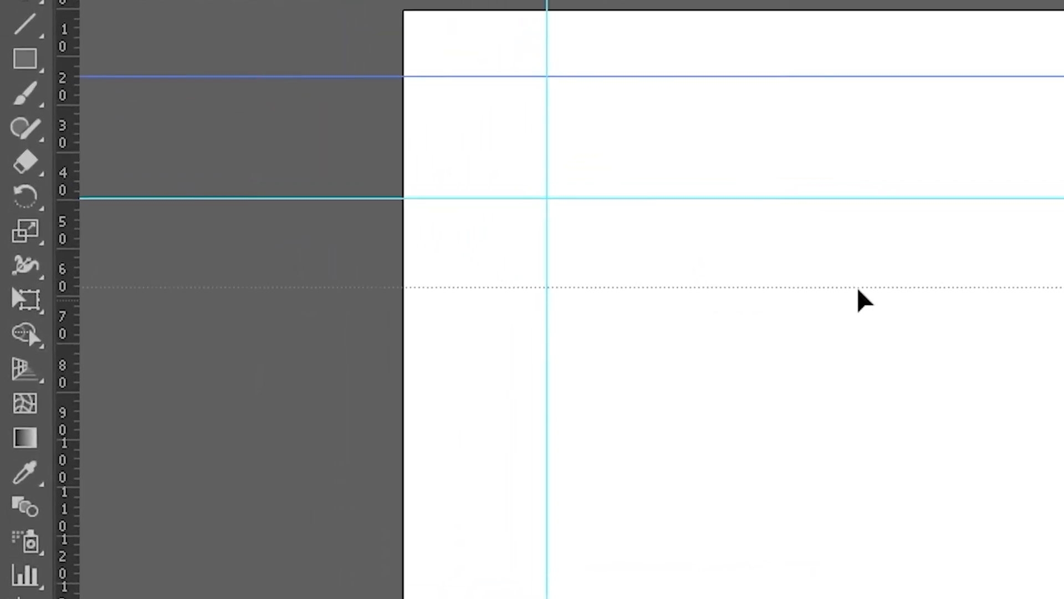
left_click_drag(857, 289, 826, 299)
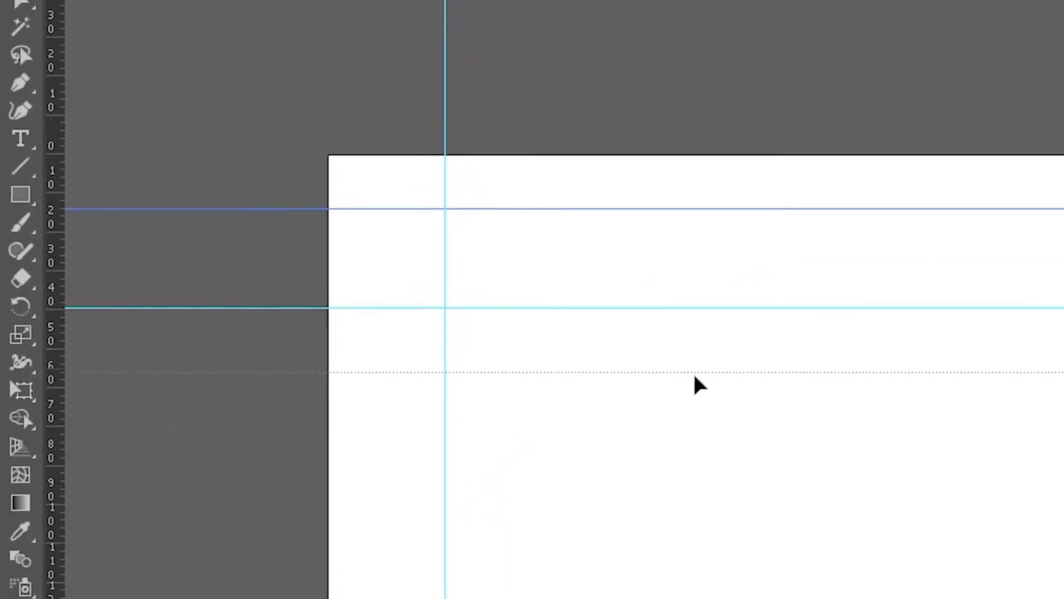
left_click_drag(696, 377, 691, 379)
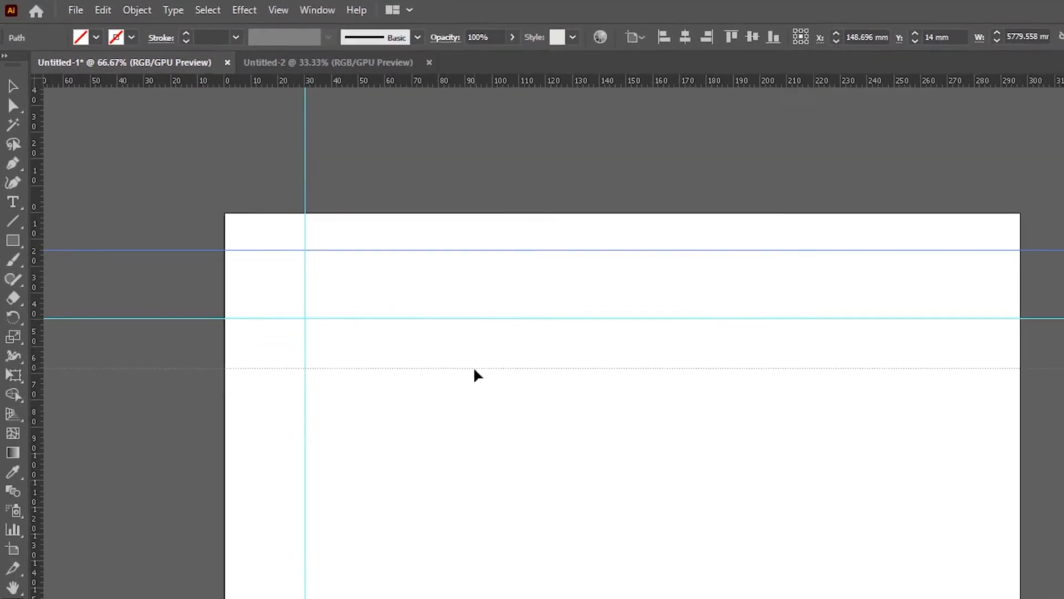
left_click_drag(475, 369, 474, 372)
left_click_drag(372, 294, 381, 340)
key("alt")
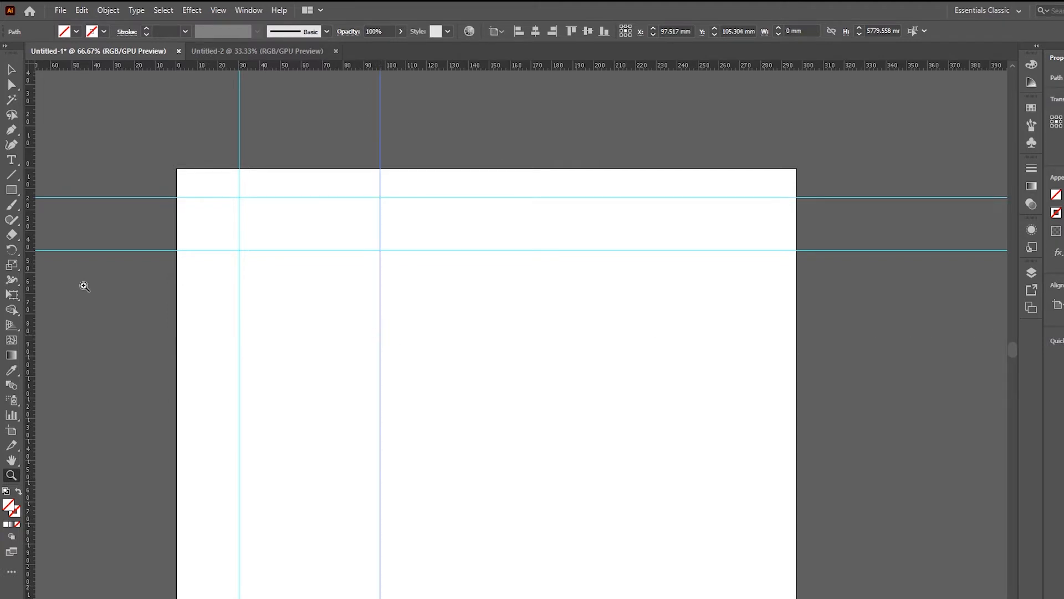
Step: Place a guide from the vertical ruler, flipped to horizontal at about 89 mm, and delete it again
left_click_drag(76, 294, 310, 354)
key("alt")
key("v")
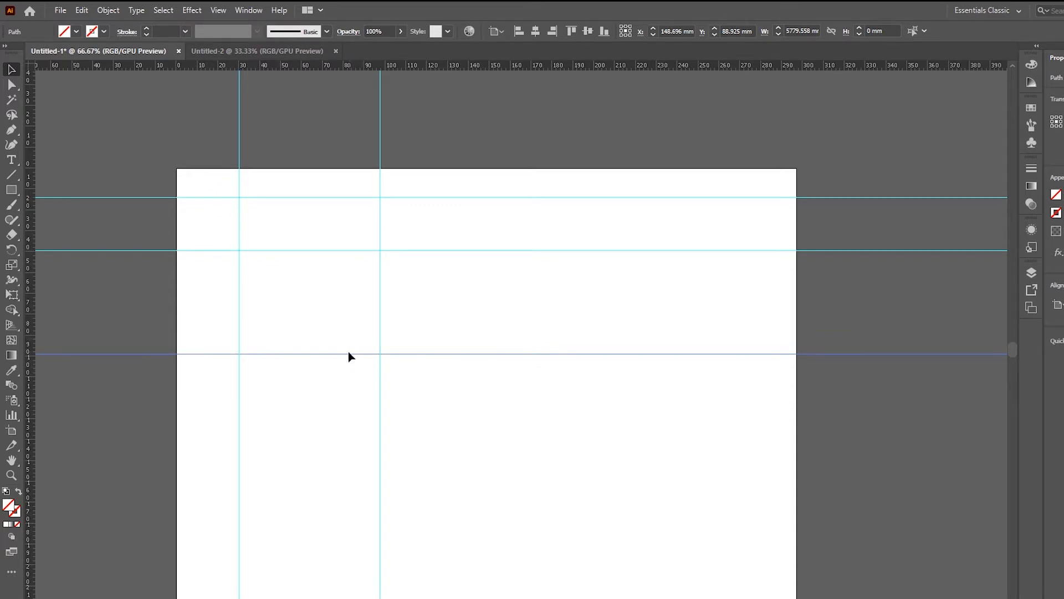
key("Delete")
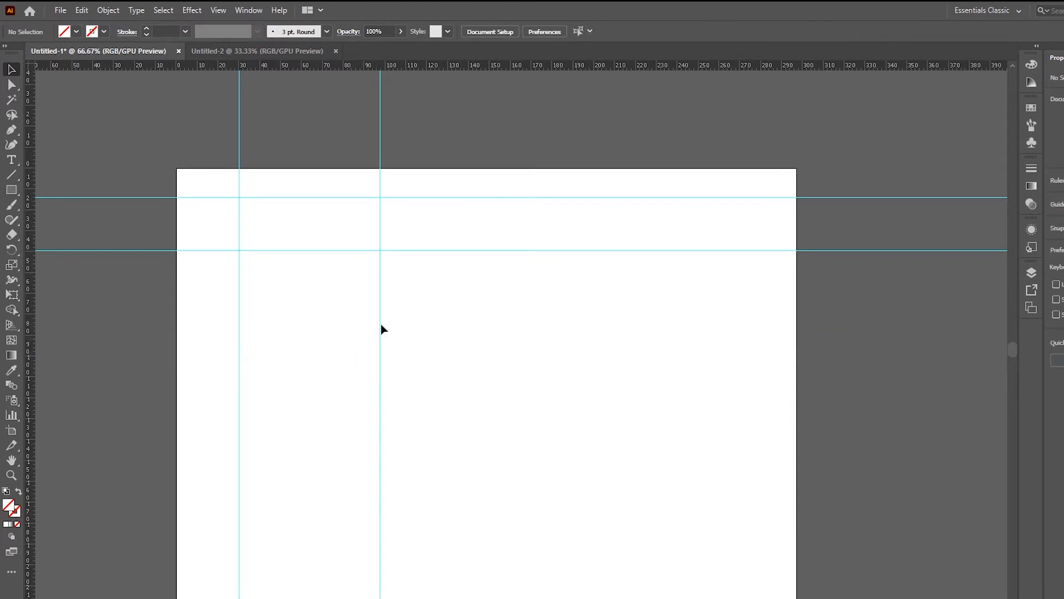
Step: Select and delete all four guides together, undo the deletion, and clear the selection
left_click_drag(204, 160, 457, 351)
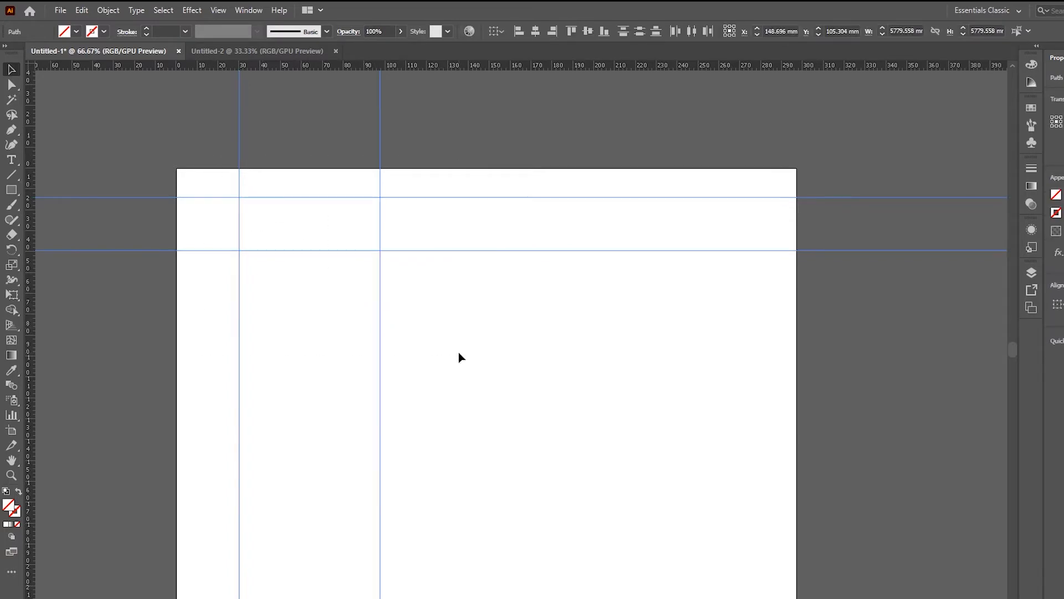
key("Delete")
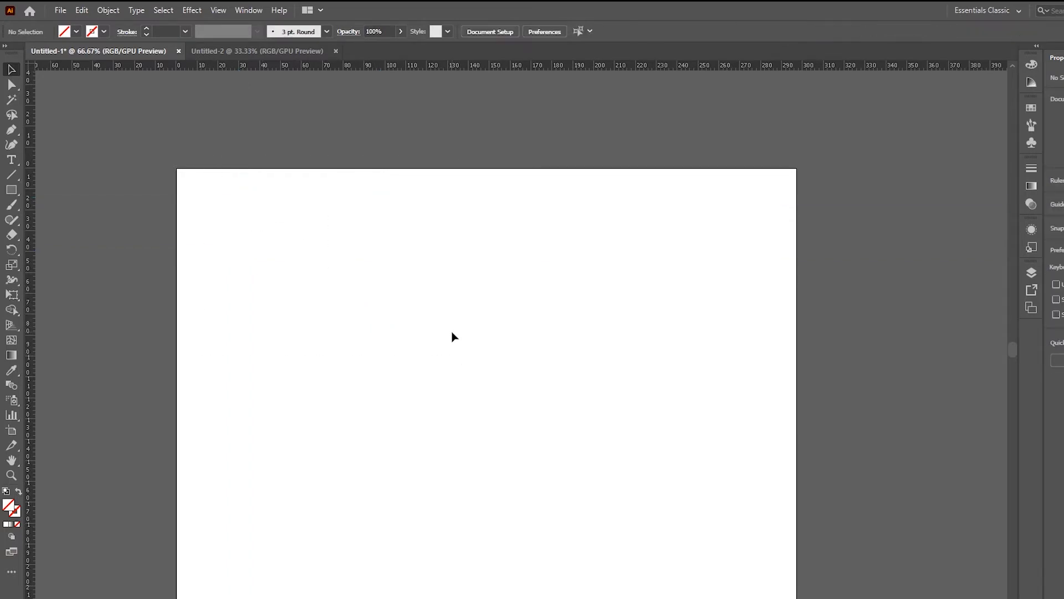
key("ctrl+z")
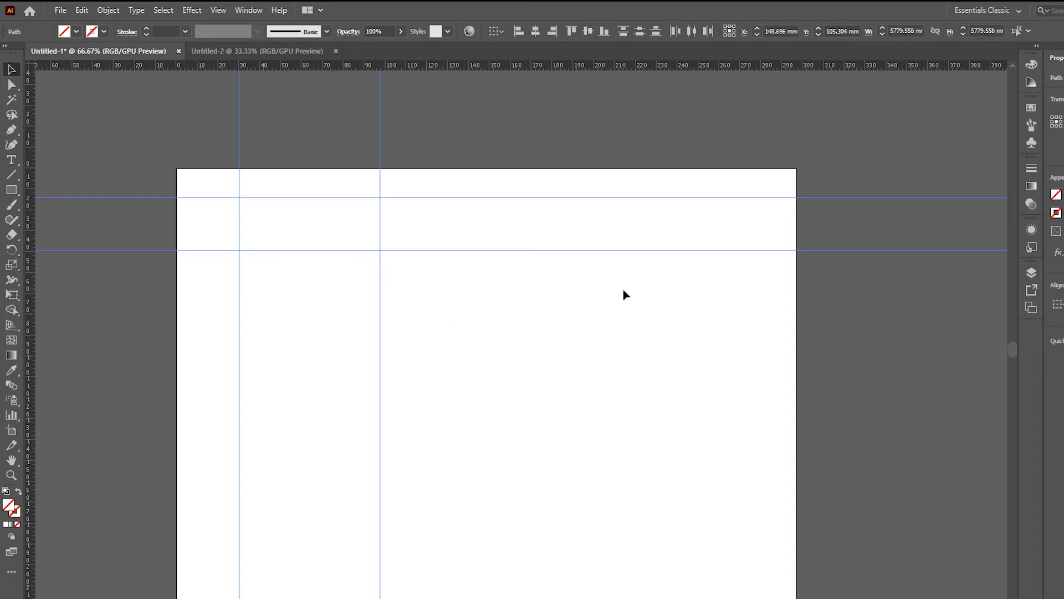
left_click(430, 197)
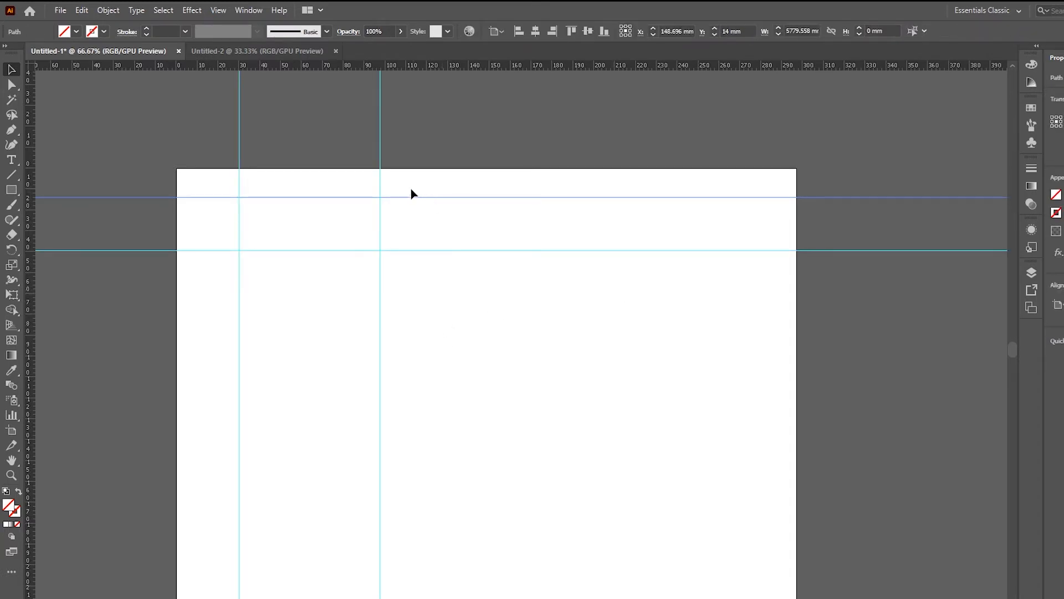
left_click(409, 192)
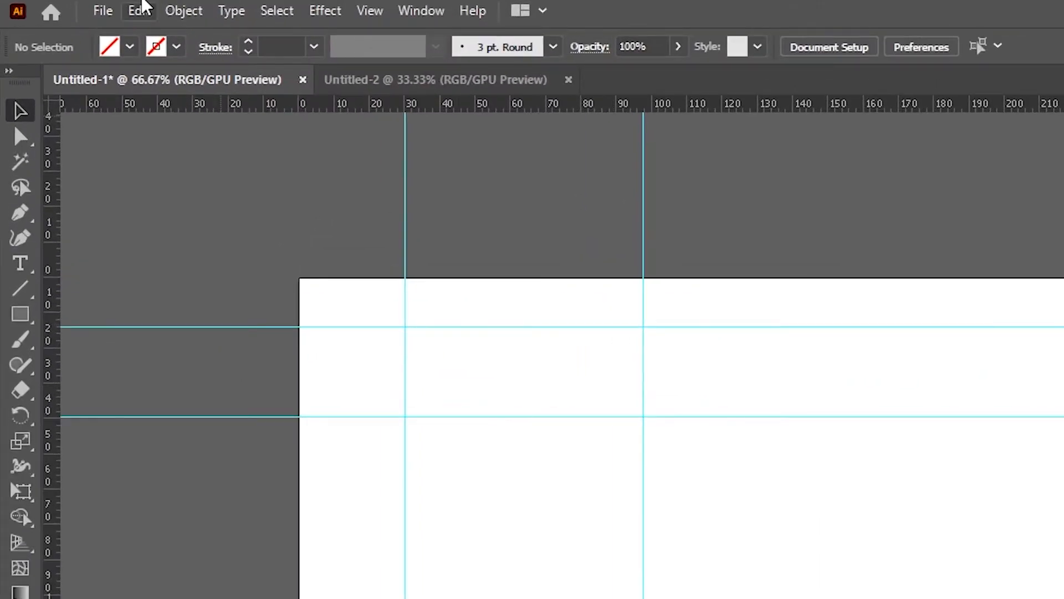
Step: Open the Guides & Grid preferences and set the guide color to Magenta
left_click(140, 11)
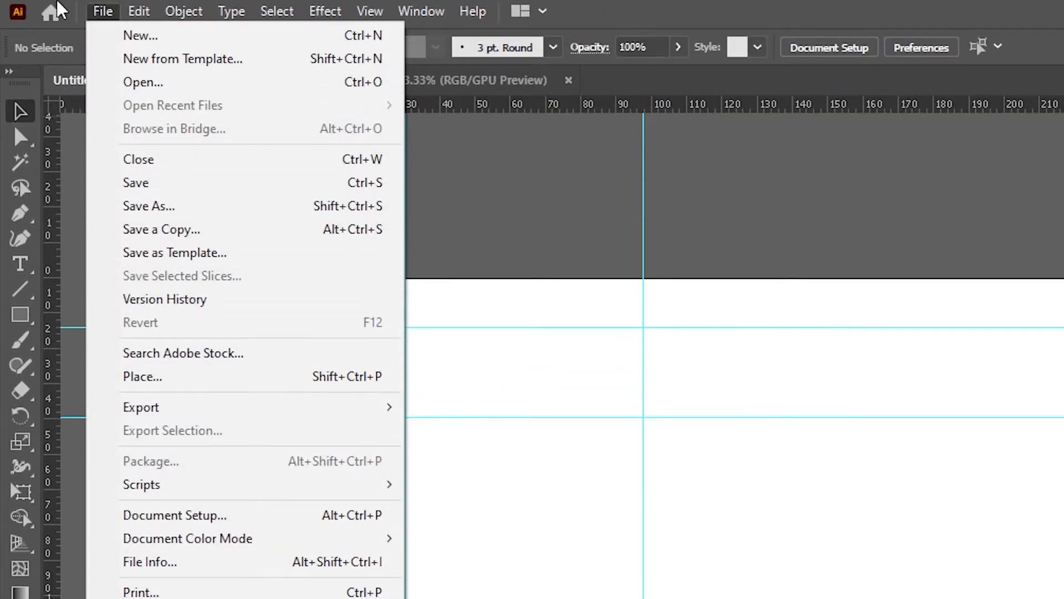
left_click(100, 6)
left_click(136, 6)
mouse_move(376, 409)
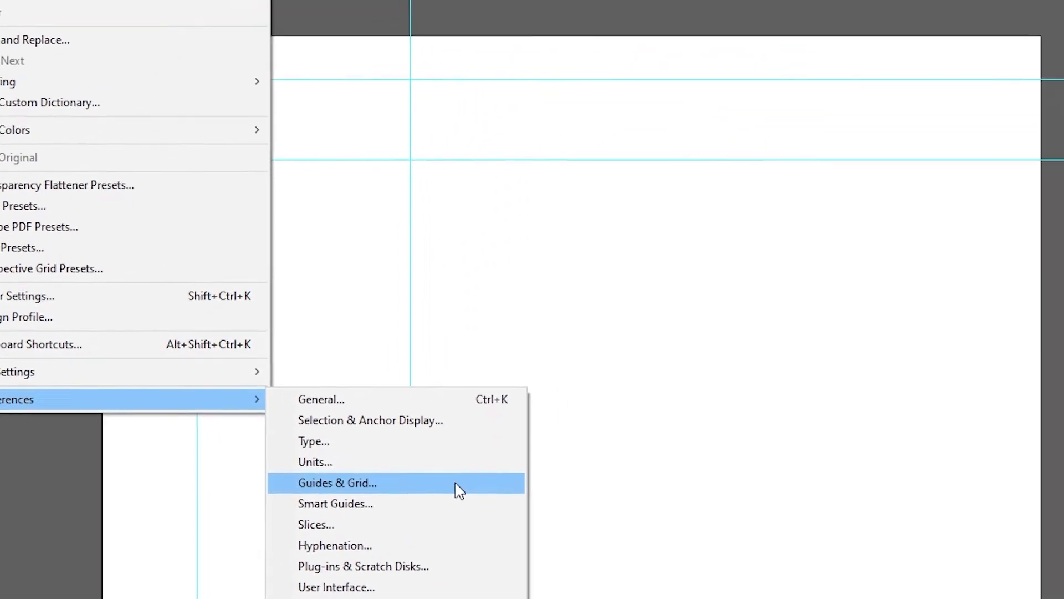
left_click(458, 490)
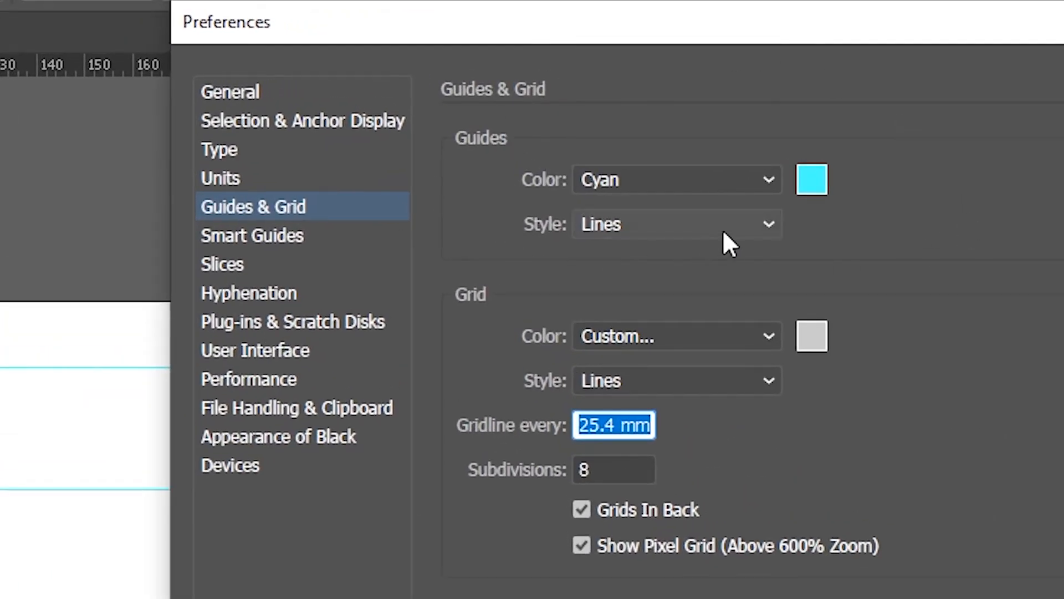
left_click(738, 184)
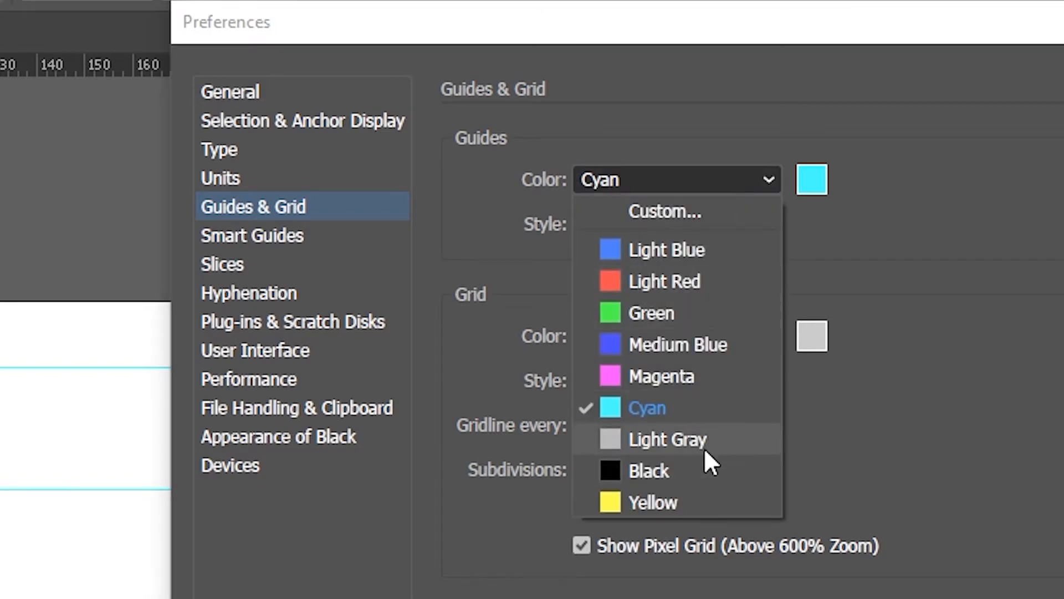
left_click(711, 374)
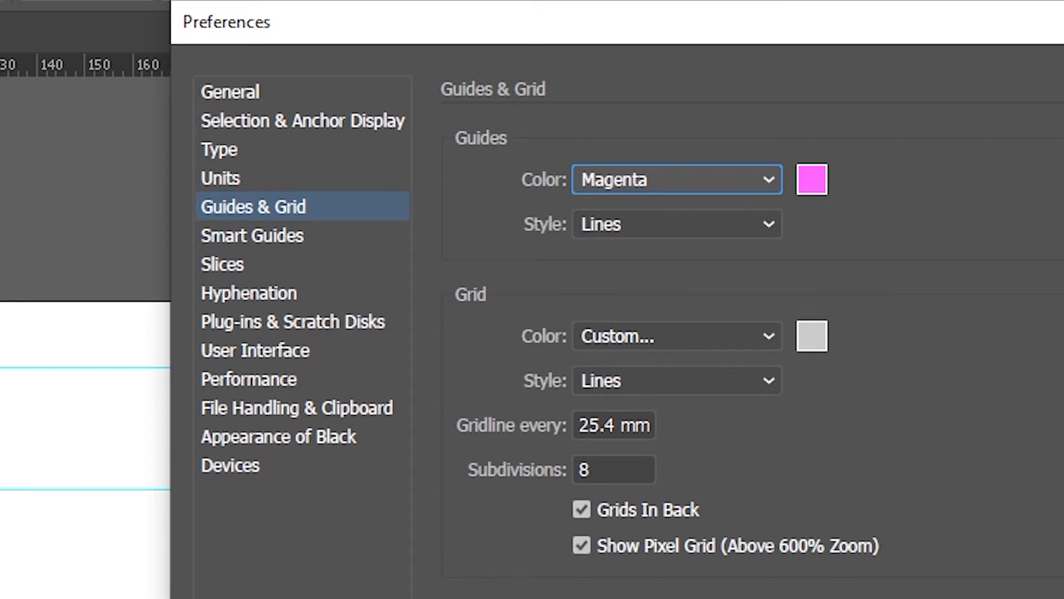
Step: Set the guide color to Green, keep the guide style as Lines, and apply the preferences
left_click(657, 179)
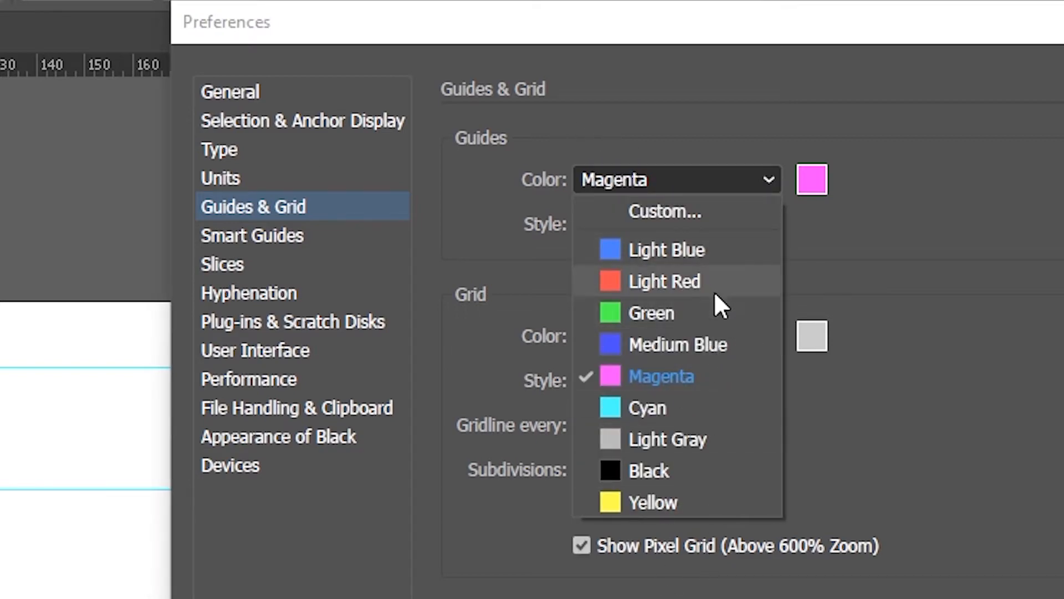
left_click(704, 311)
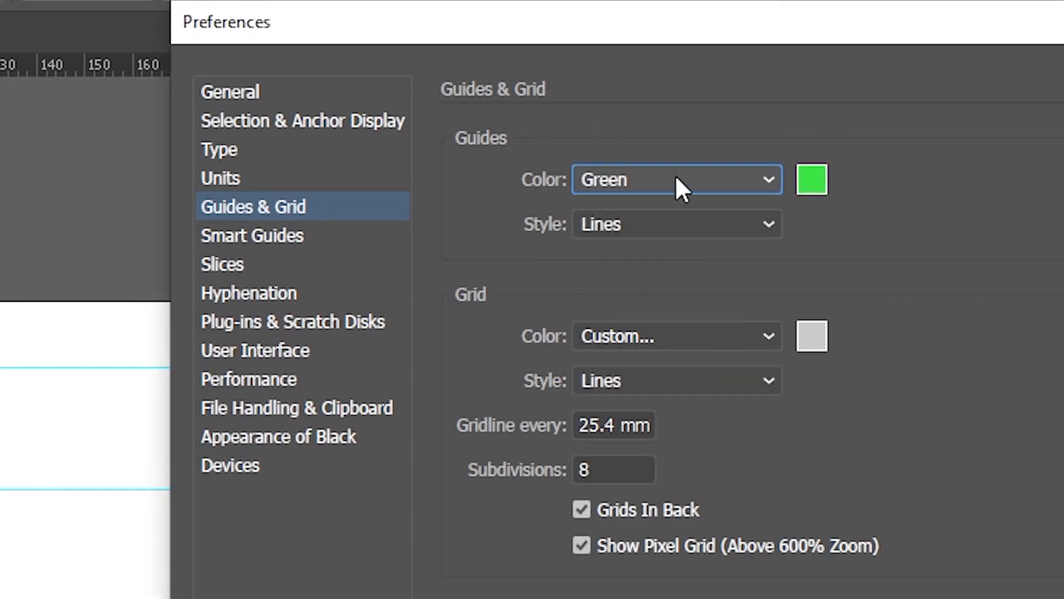
left_click(638, 226)
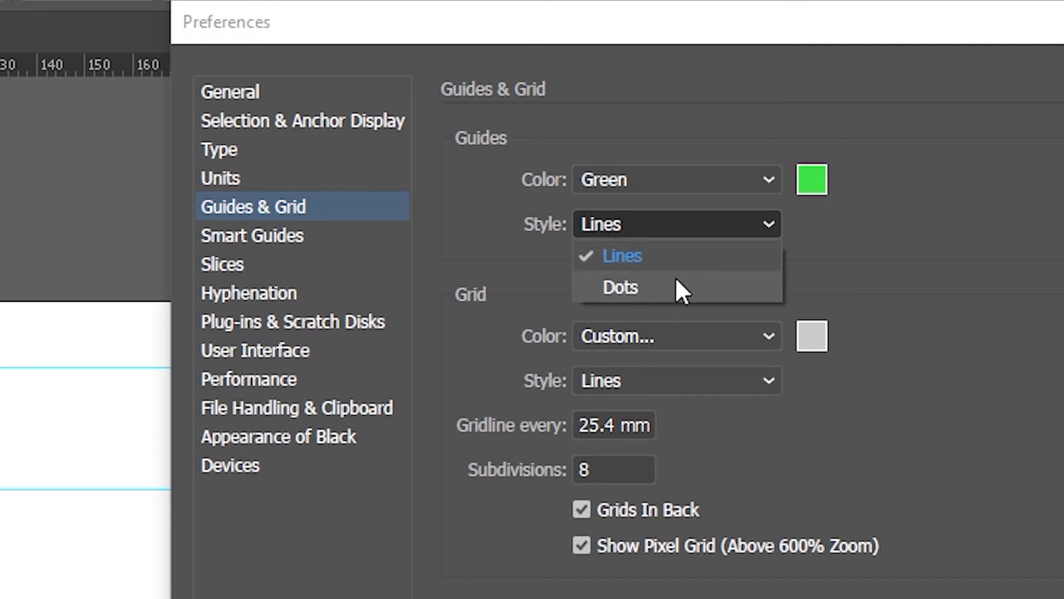
left_click(692, 247)
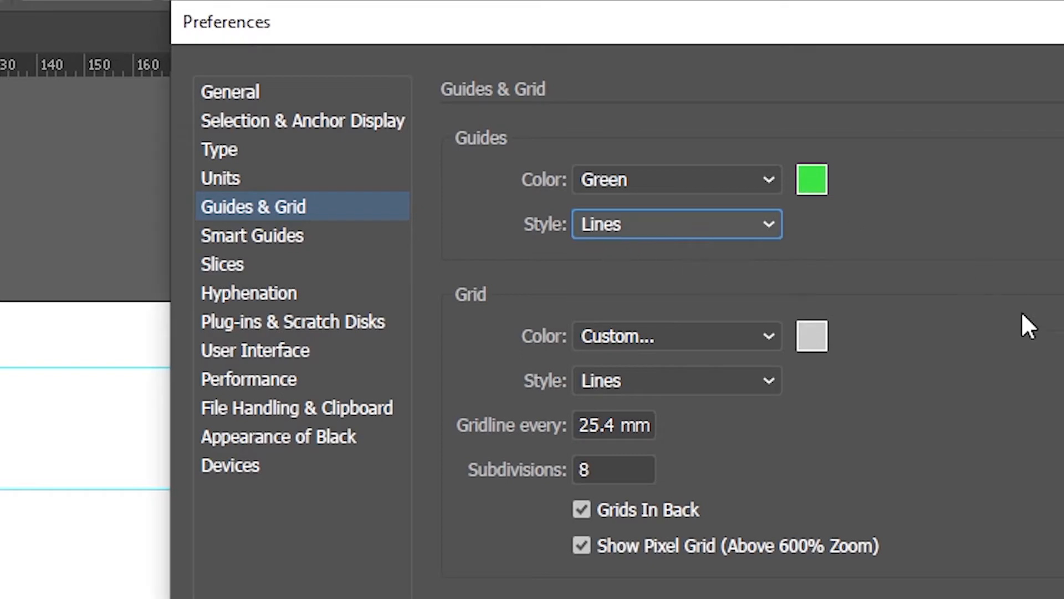
left_click(897, 507)
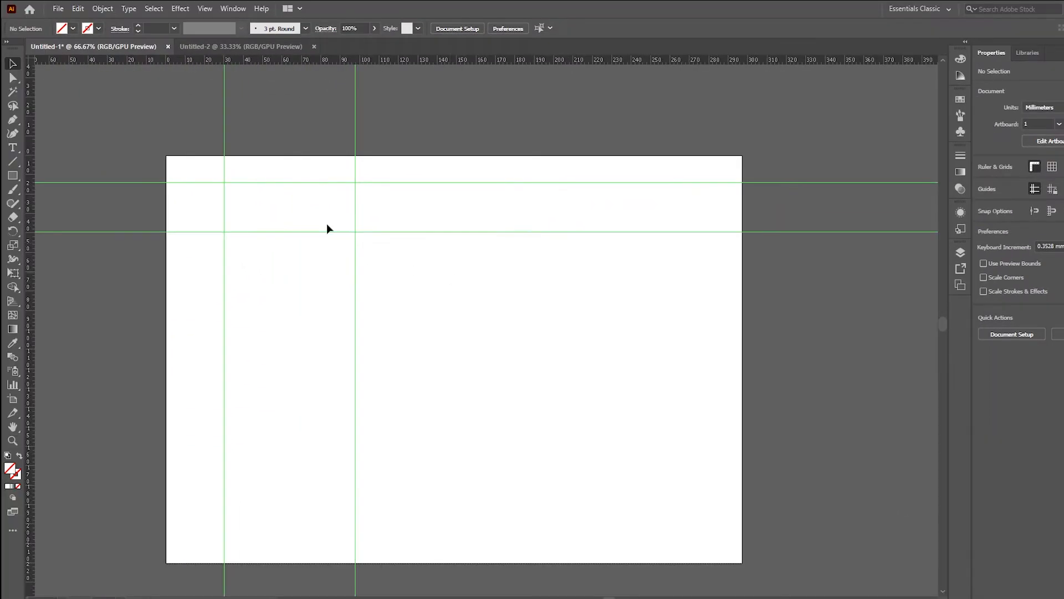
Step: Change the guide color to Magenta in the Guides & Grid preferences and apply it
left_click(77, 9)
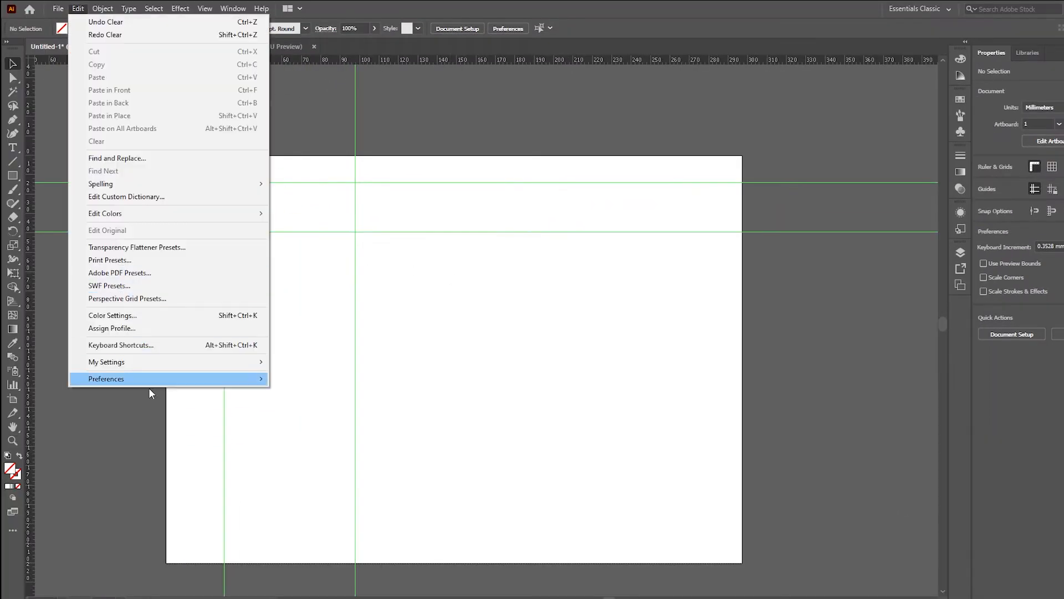
mouse_move(160, 379)
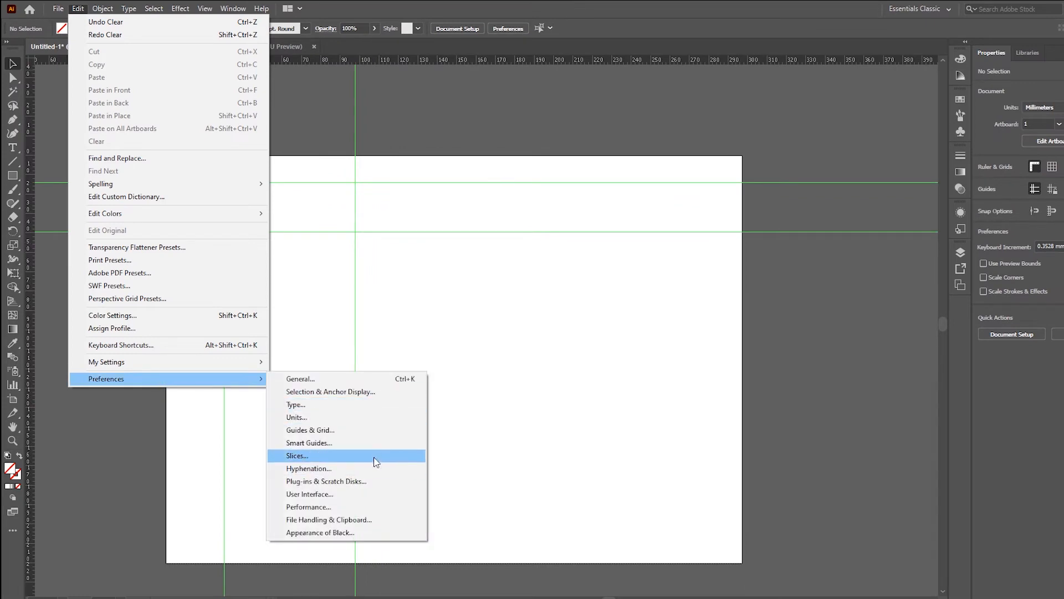
left_click(369, 429)
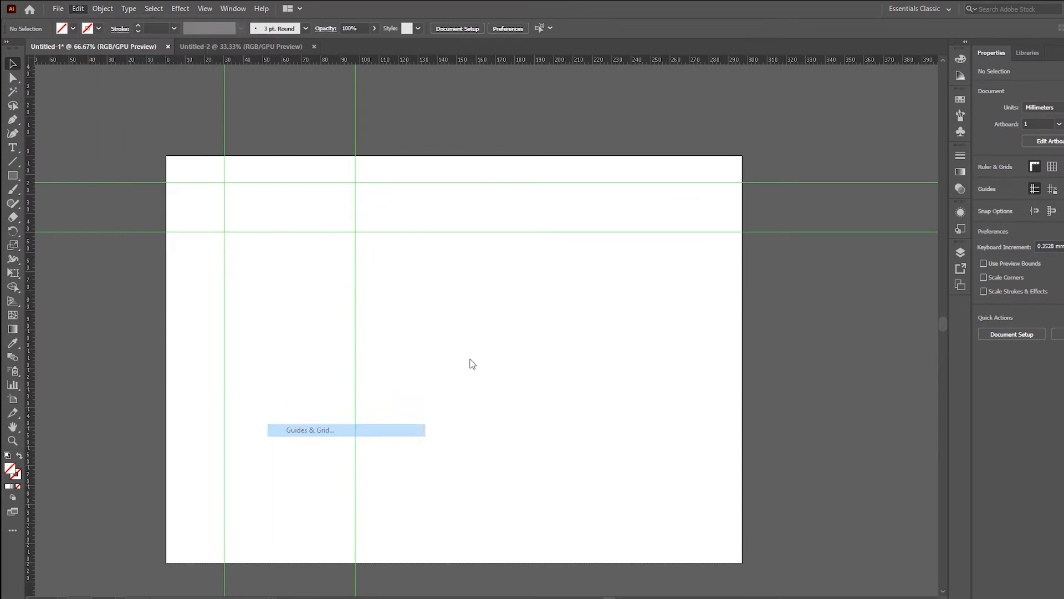
left_click(710, 107)
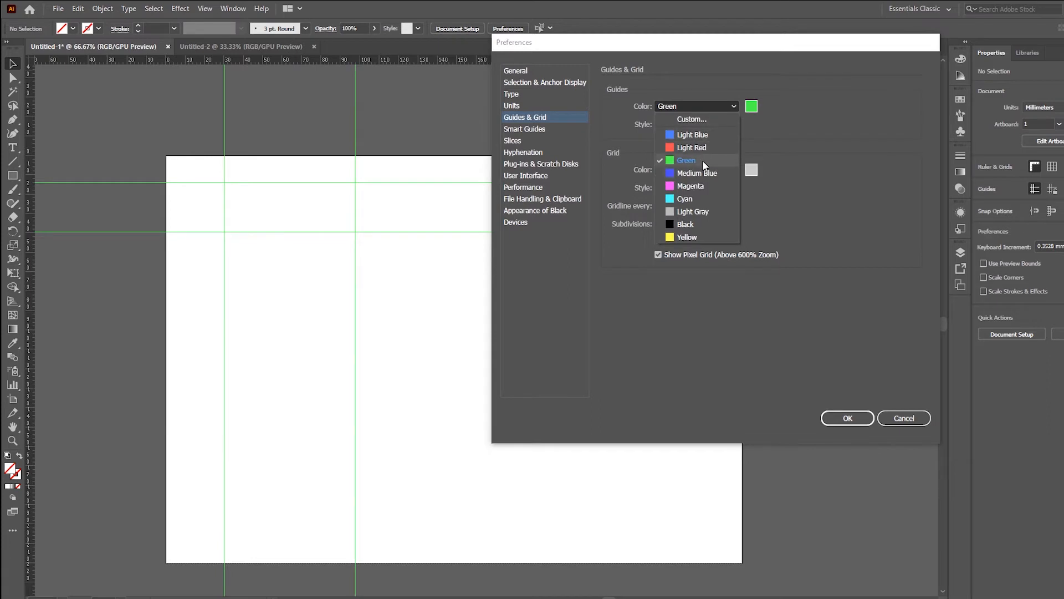
left_click(703, 185)
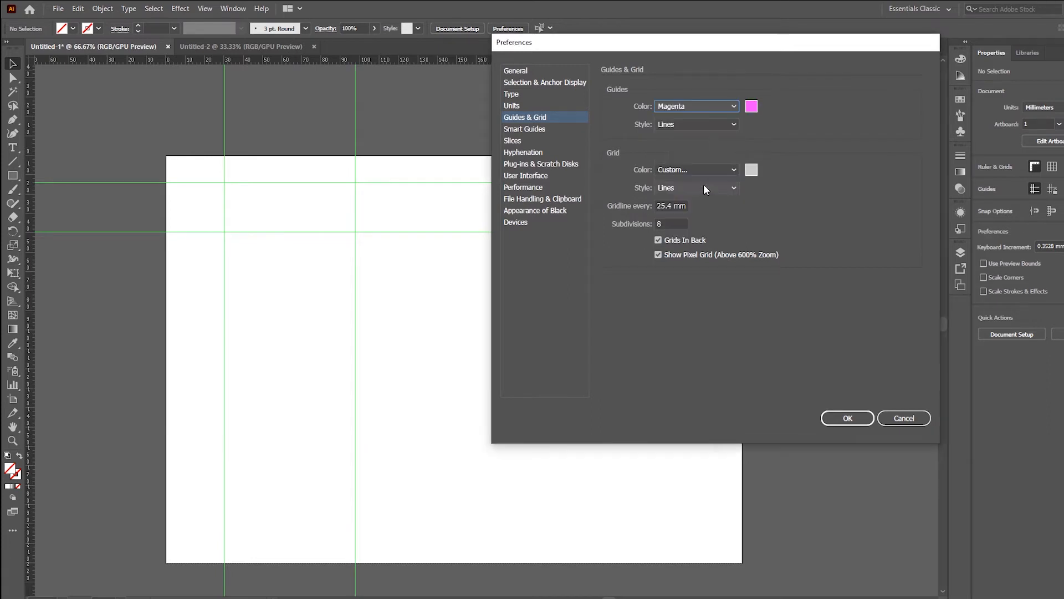
left_click(838, 420)
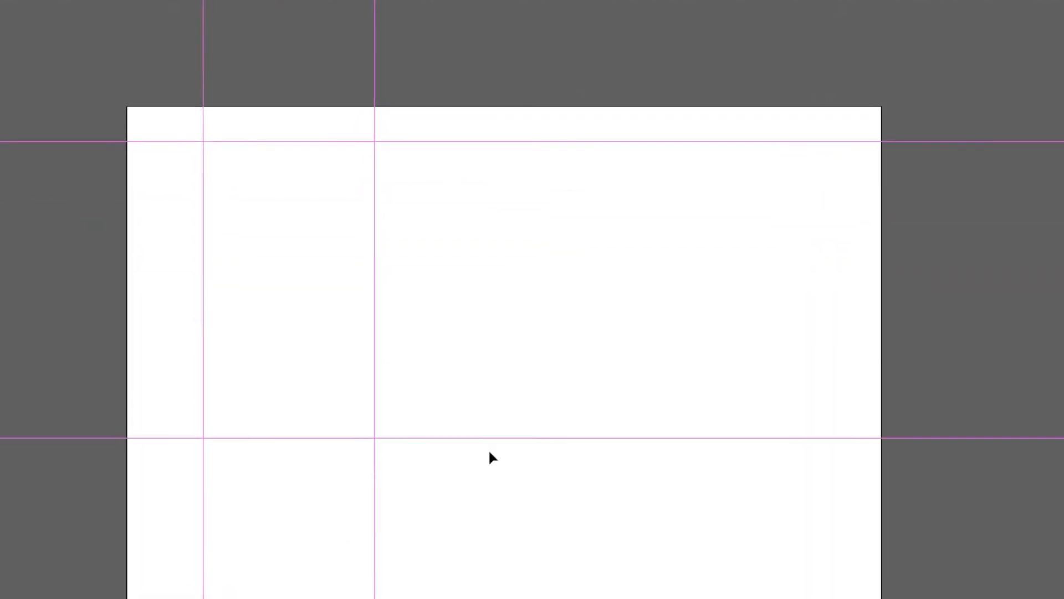
Step: Reposition the lower horizontal guide at about 74 mm and place a duplicate of it below at about 118 mm
left_click_drag(489, 451, 479, 288)
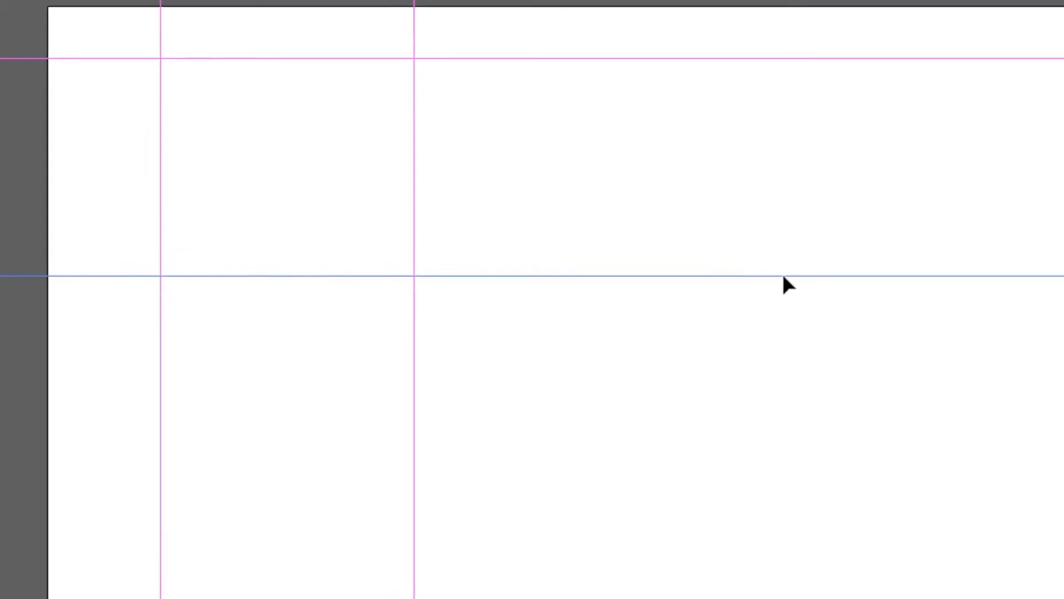
left_click_drag(783, 276, 752, 440)
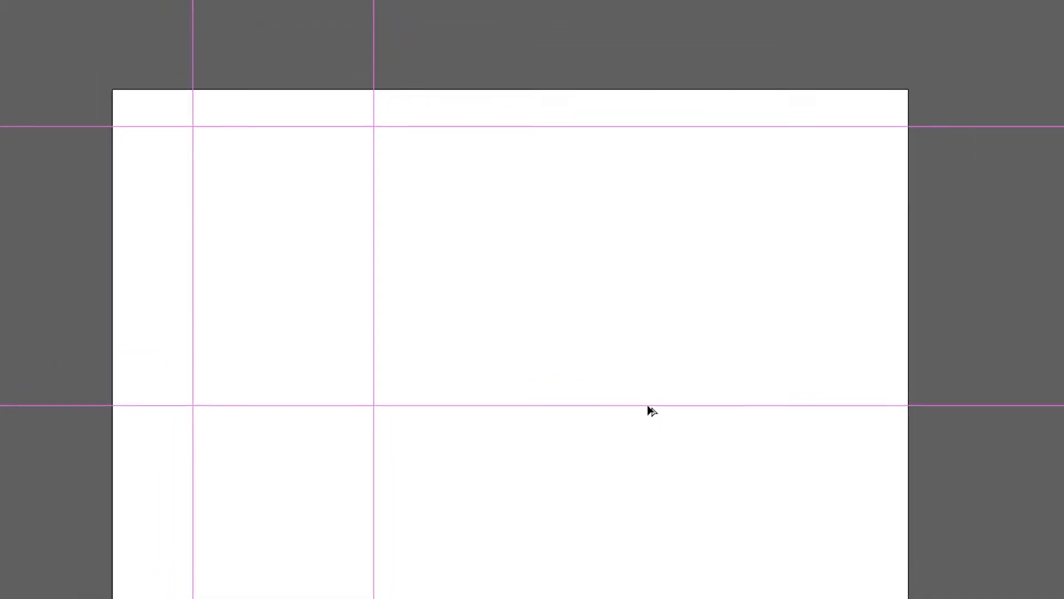
left_click_drag(652, 410, 648, 412)
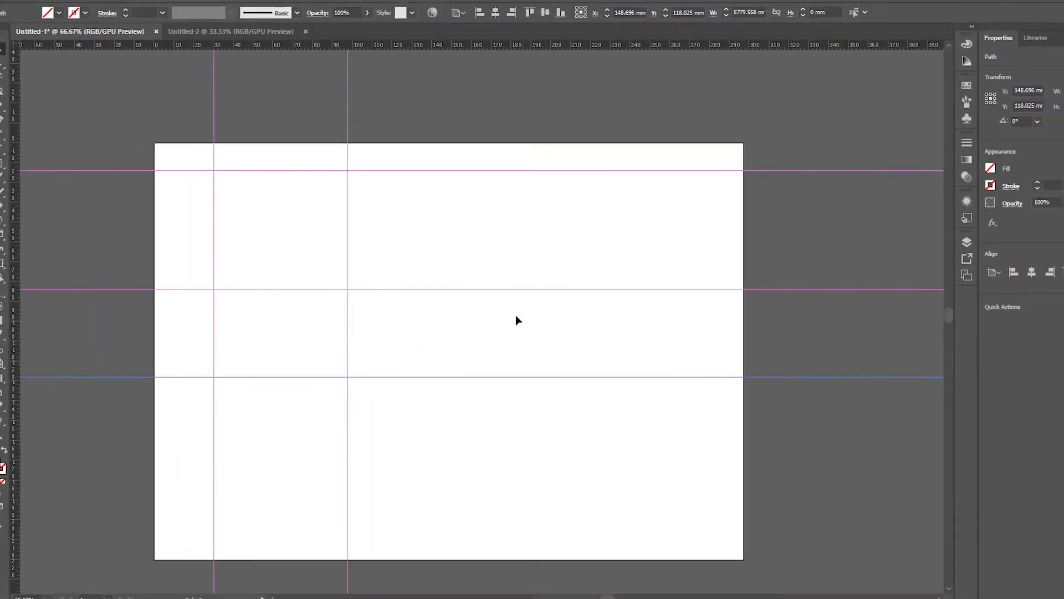
Step: Select the horizontal guide at about 74 mm and open its Rotate transformation with the preview turned on
left_click(508, 290)
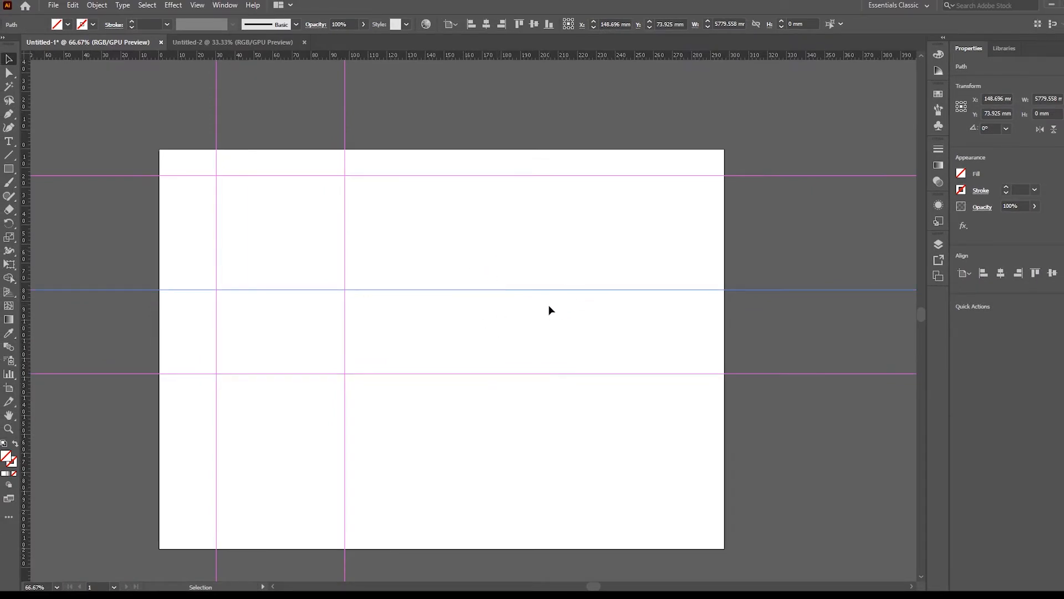
right_click(479, 293)
mouse_move(573, 434)
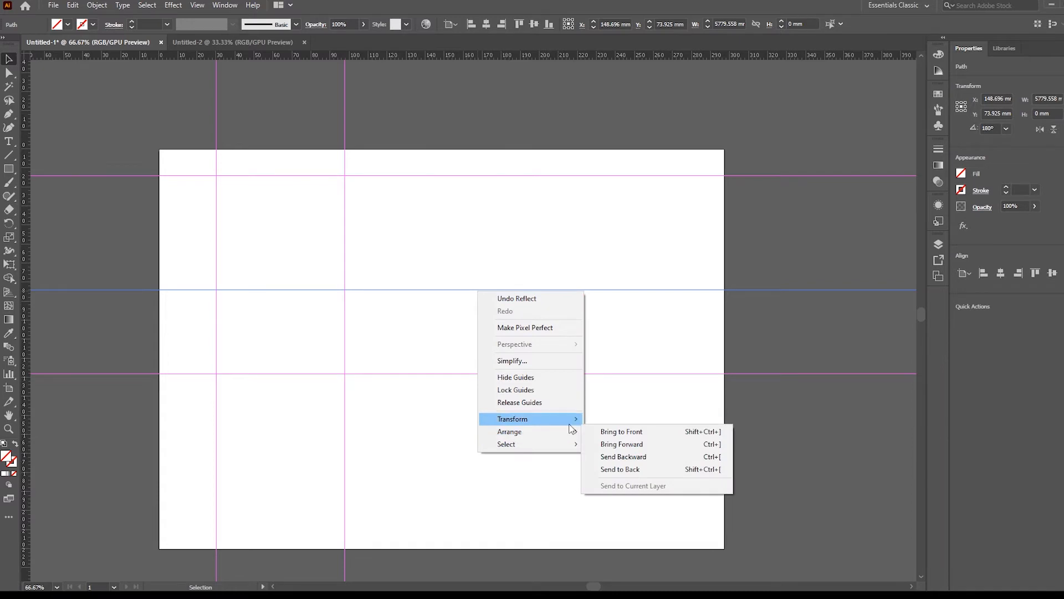
left_click(669, 450)
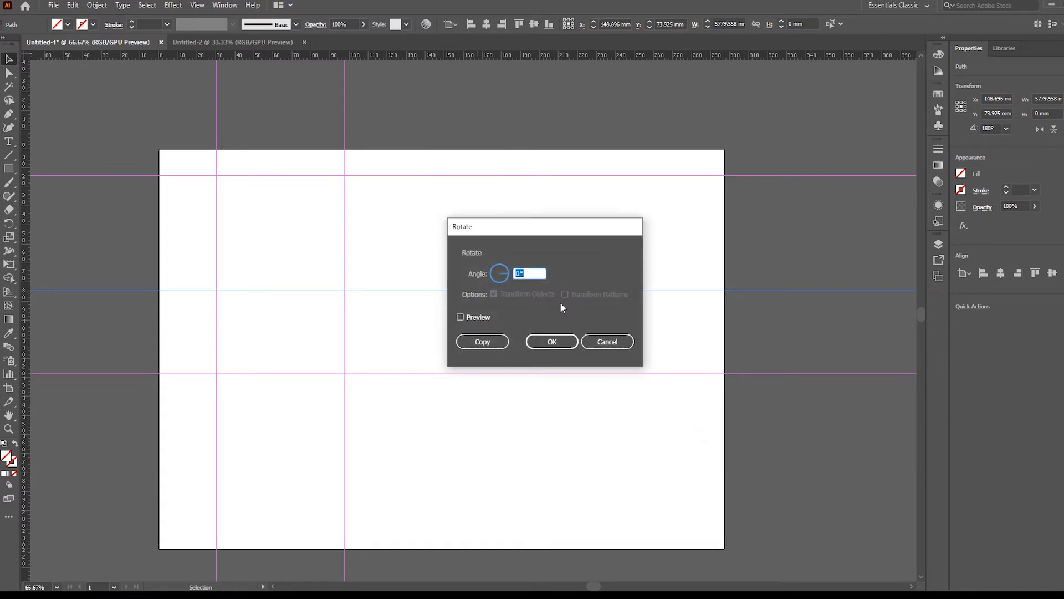
left_click_drag(505, 228, 636, 171)
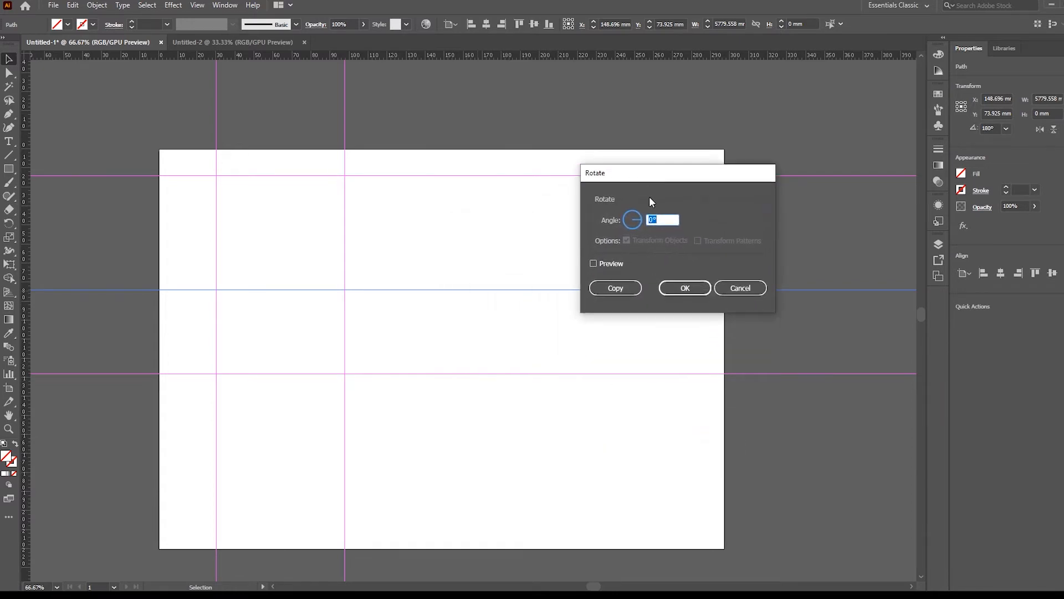
left_click(596, 263)
Step: Rotate the selected guide by 225° so it runs diagonally across the artboard, and clear the selection
left_click(661, 220)
key("Down")
key("Down")
key("Down")
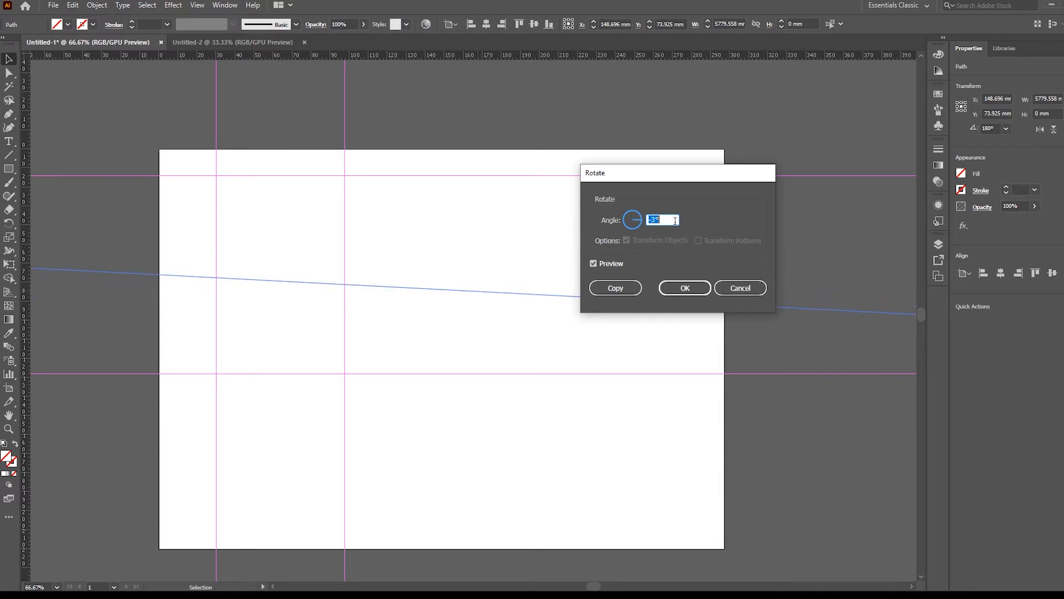
key("Up")
left_click_drag(639, 218, 628, 227)
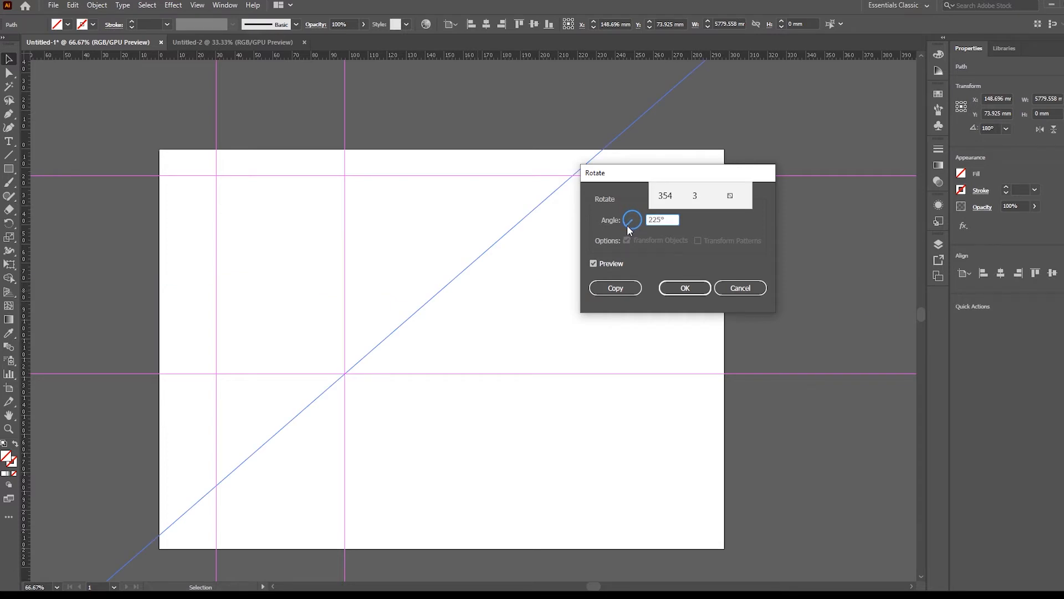
left_click(685, 288)
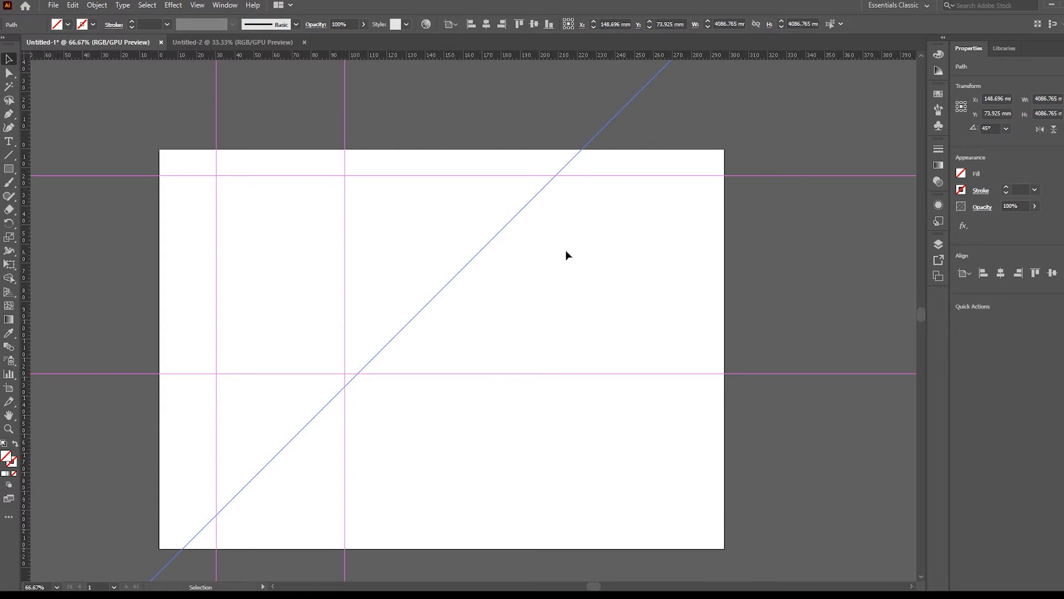
left_click(612, 295)
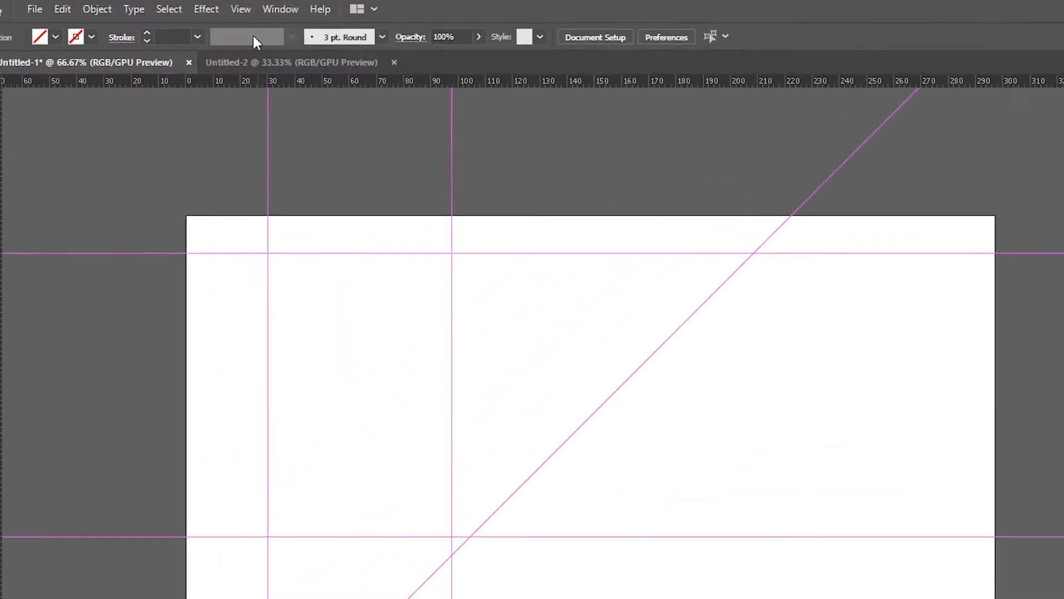
left_click(197, 5)
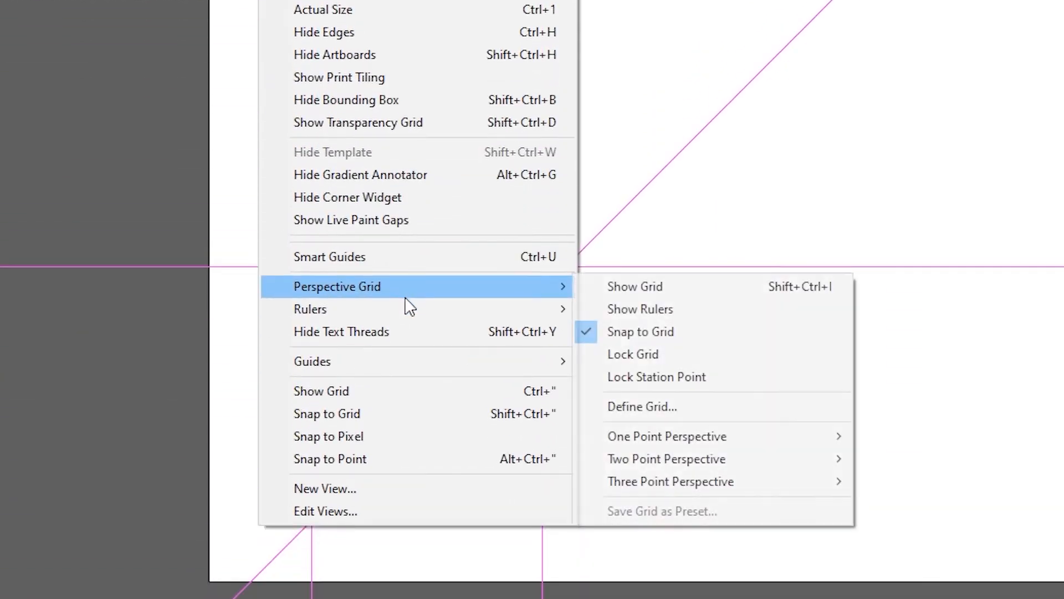
mouse_move(407, 383)
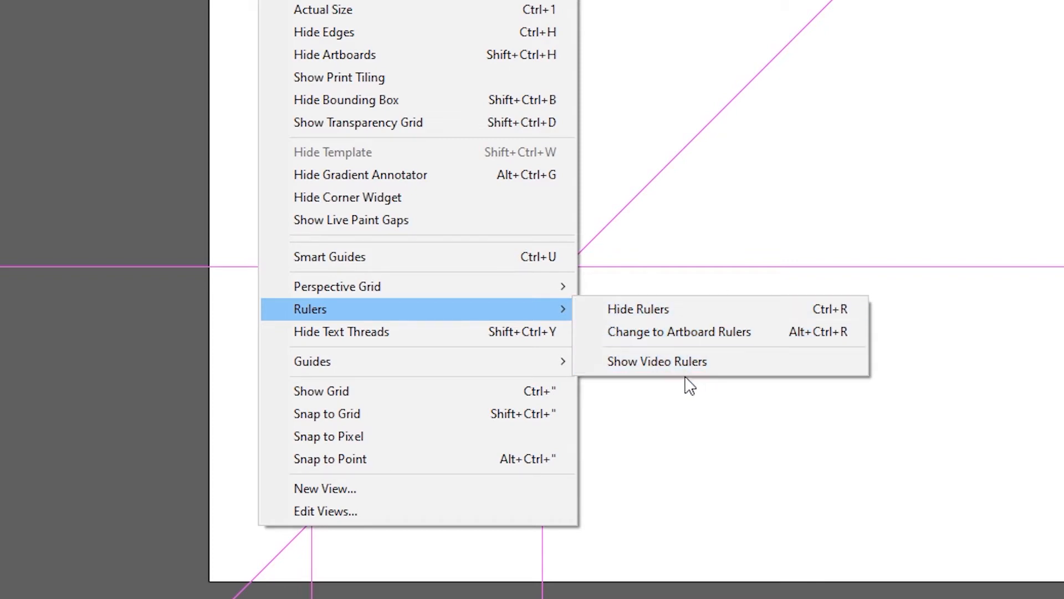
left_click(916, 45)
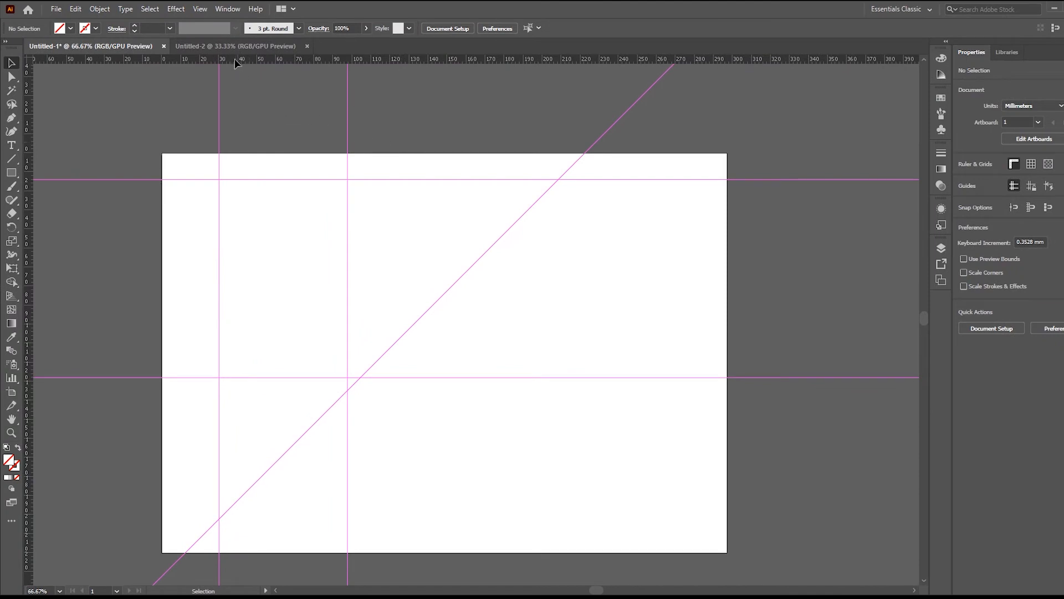
Step: Switch to the Untitled-2 document and place a vertical guide at about 94 mm and a horizontal guide at about 109 mm
left_click(225, 45)
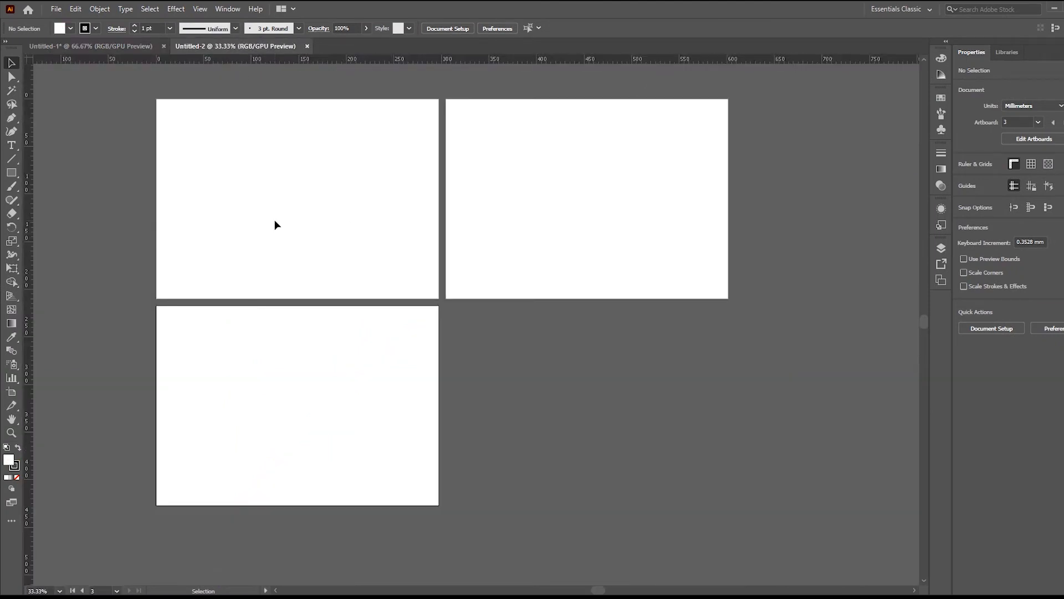
left_click_drag(28, 183, 244, 187)
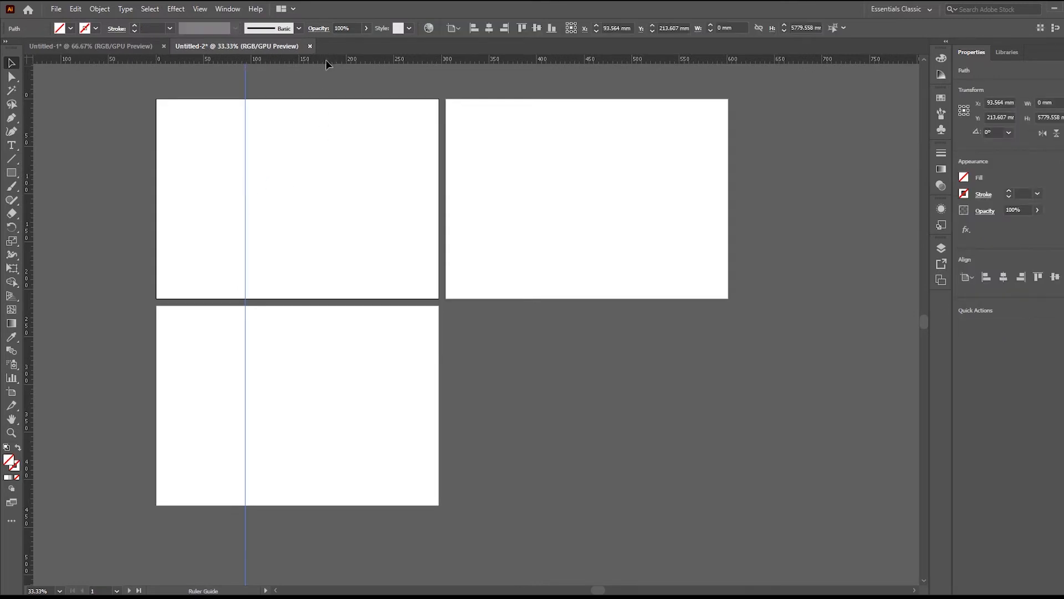
left_click_drag(326, 64, 327, 203)
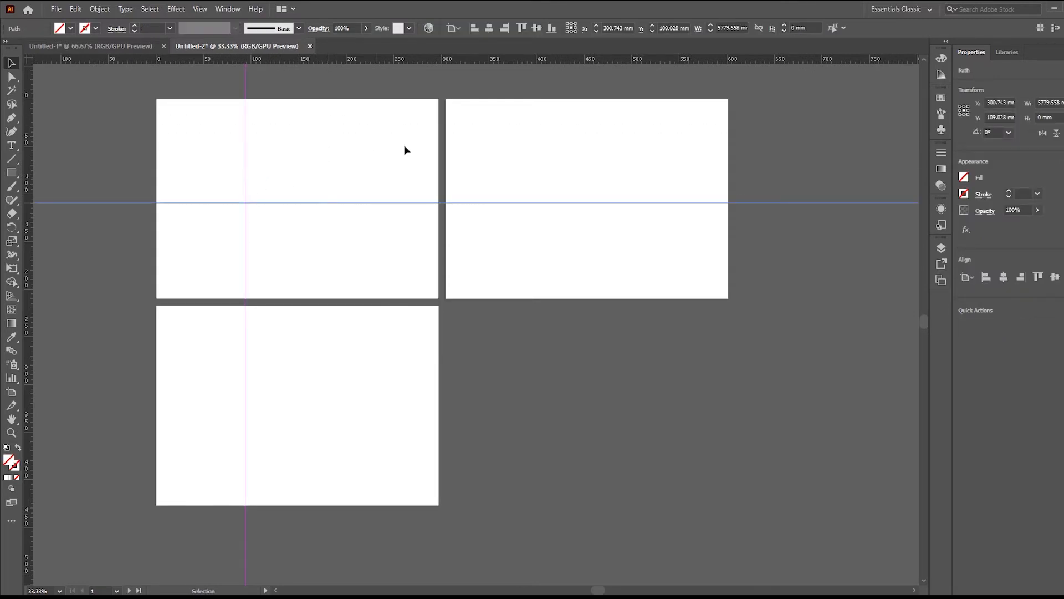
Step: Make the second artboard active and change the global rulers to artboard rulers
left_click(496, 143)
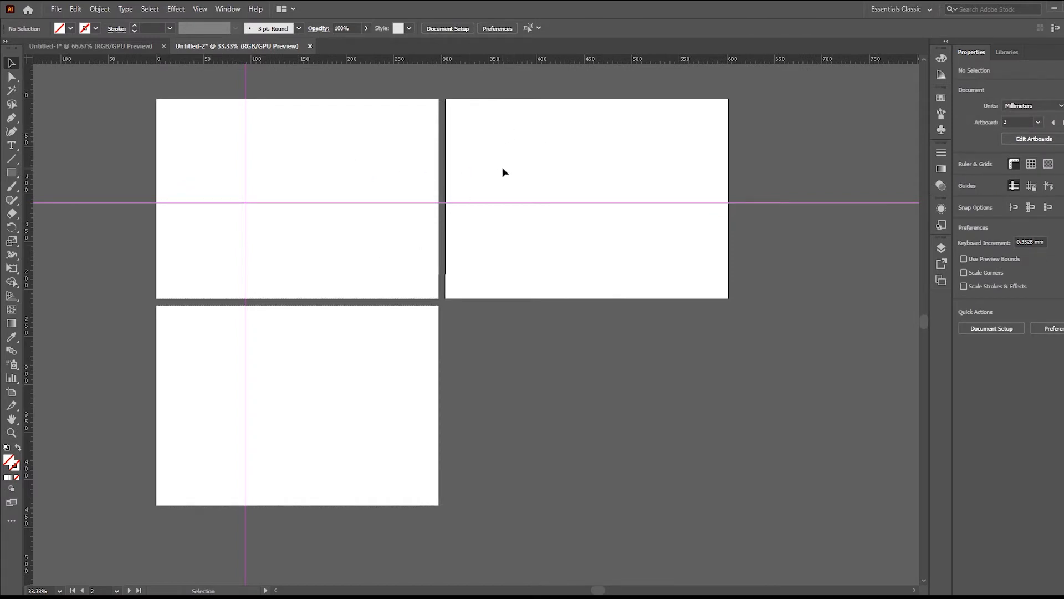
scroll(503, 168, "right", 3)
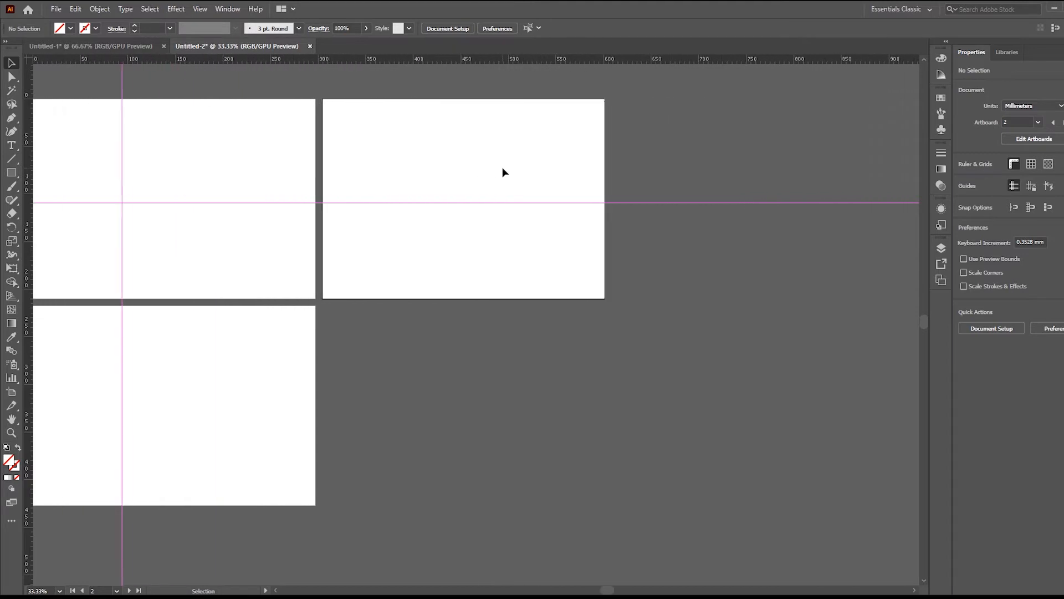
scroll(502, 167, "left", 3)
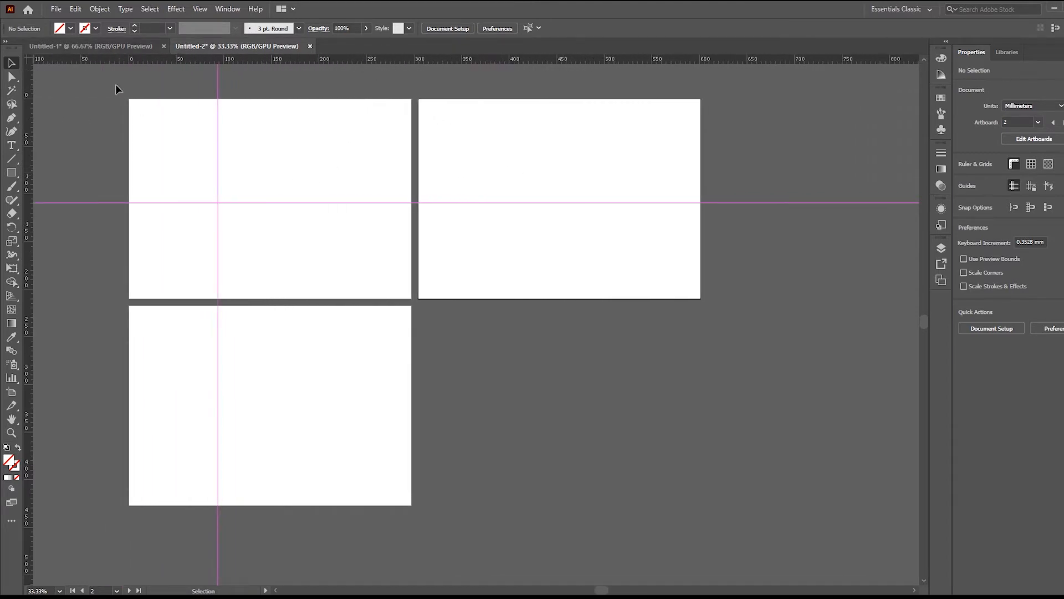
left_click(199, 9)
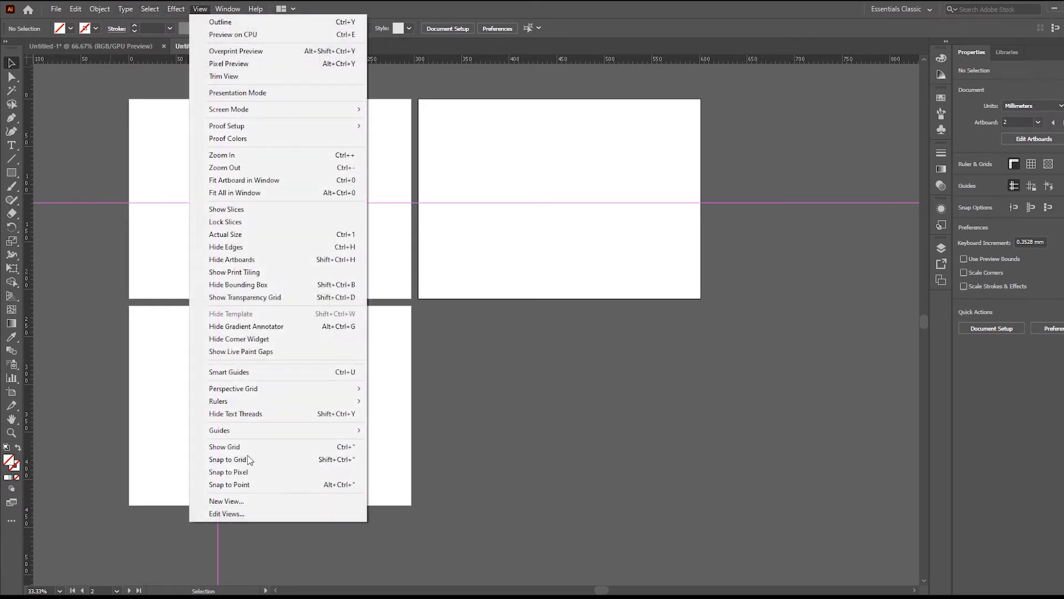
mouse_move(294, 403)
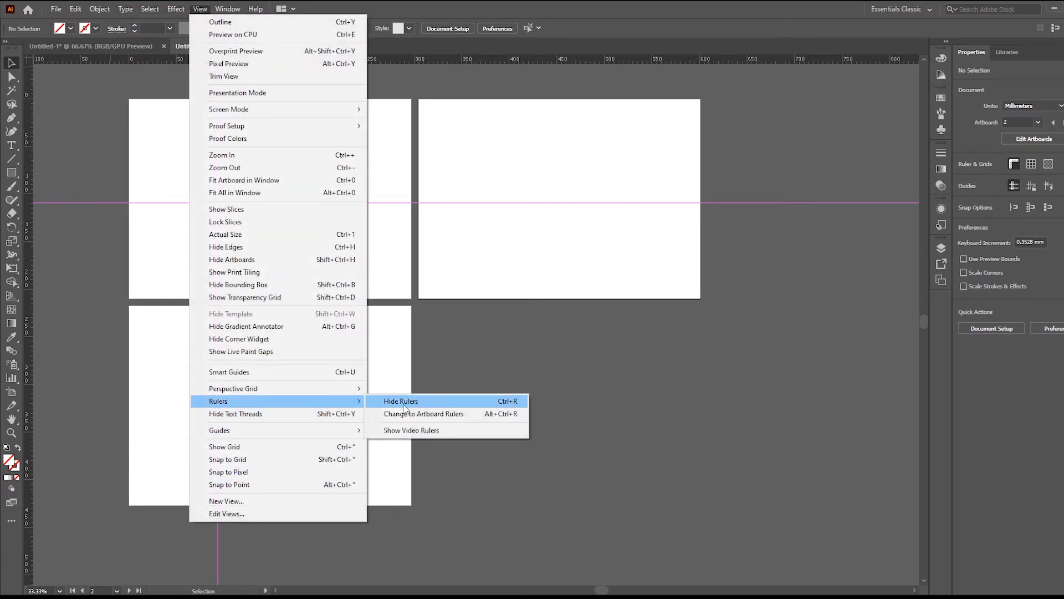
left_click(458, 416)
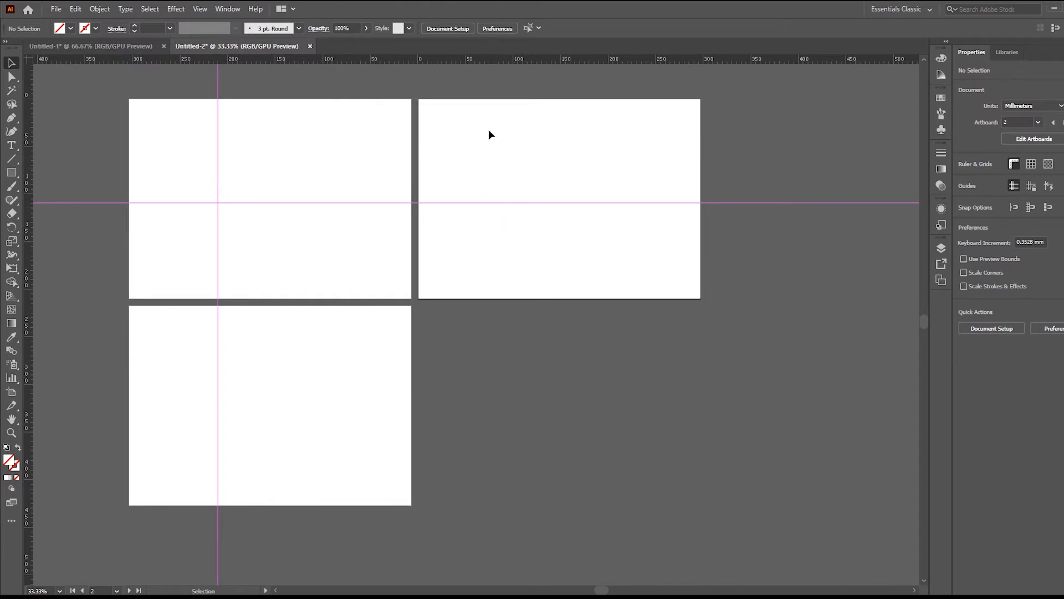
Step: Place a horizontal guide at about 75 mm and a vertical guide at about 79 mm on the second artboard, and activate the first artboard
scroll(548, 183, "right", 5)
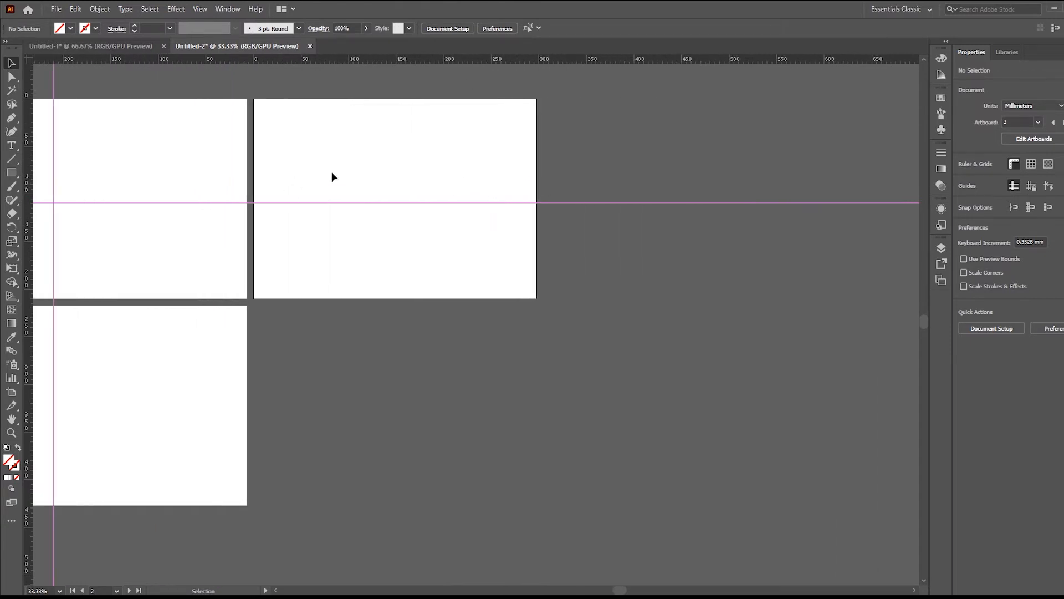
scroll(145, 159, "left", 3)
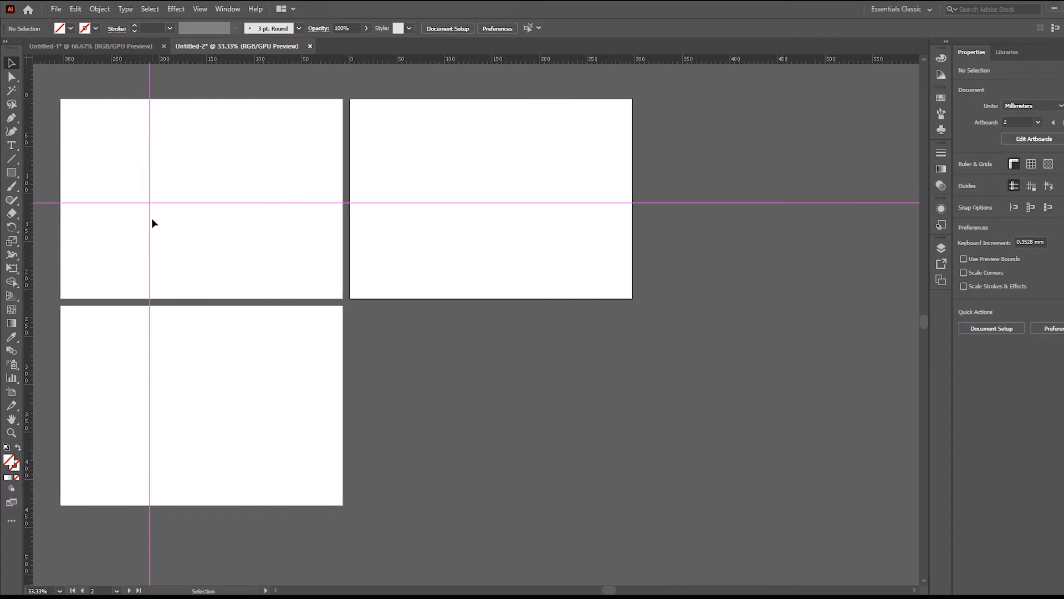
scroll(466, 142, "right", 3)
scroll(467, 142, "left", 4)
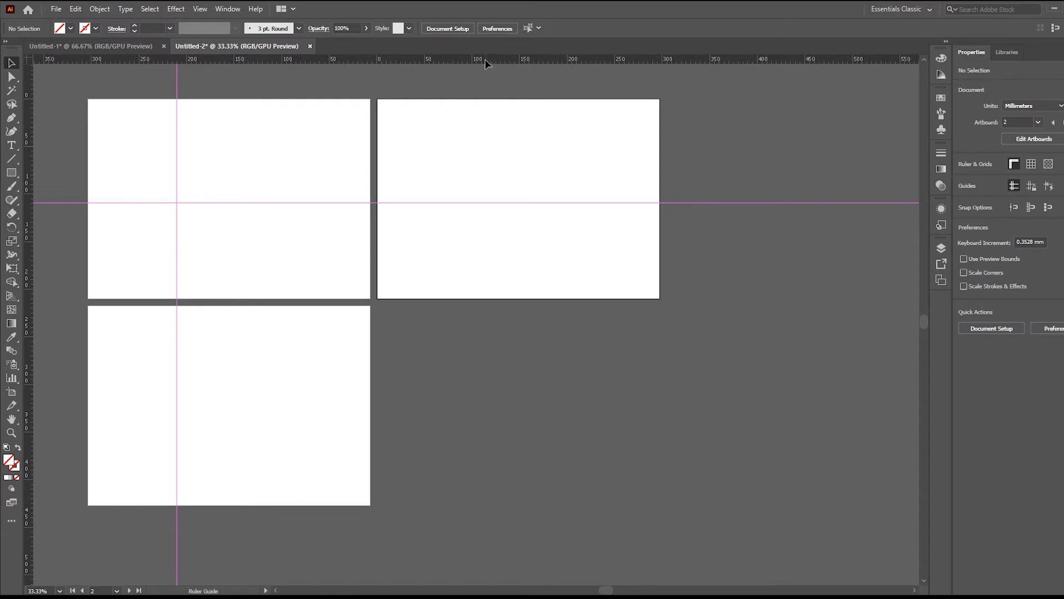
left_click_drag(485, 60, 493, 170)
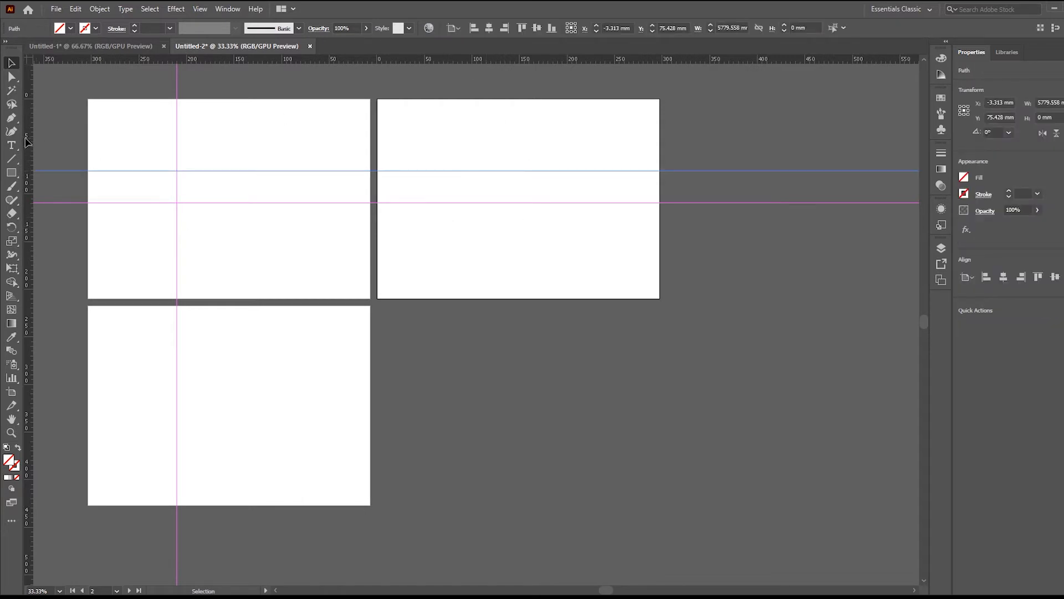
left_click_drag(29, 140, 452, 144)
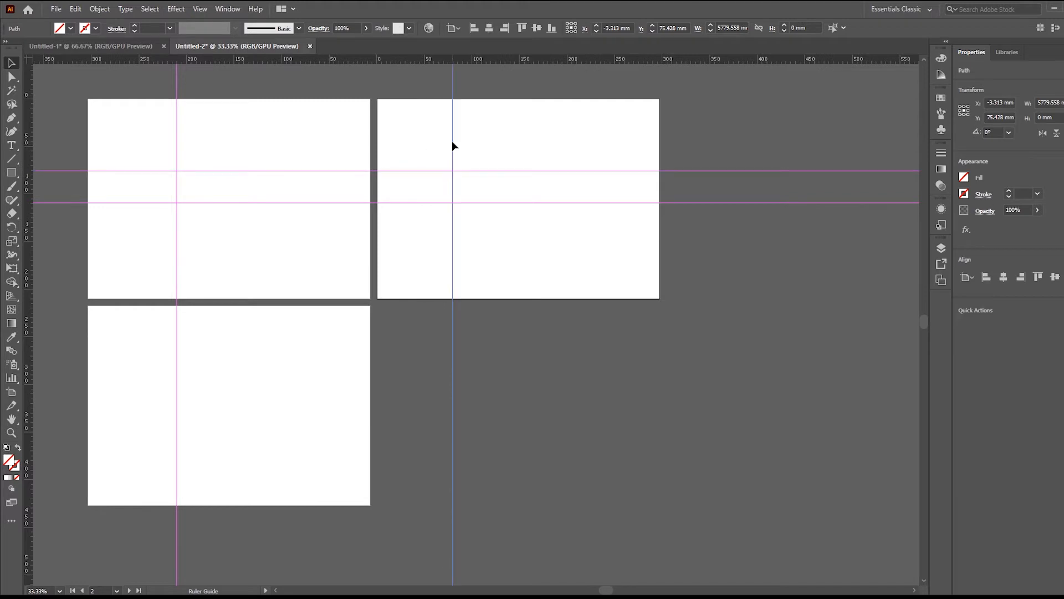
left_click(265, 146)
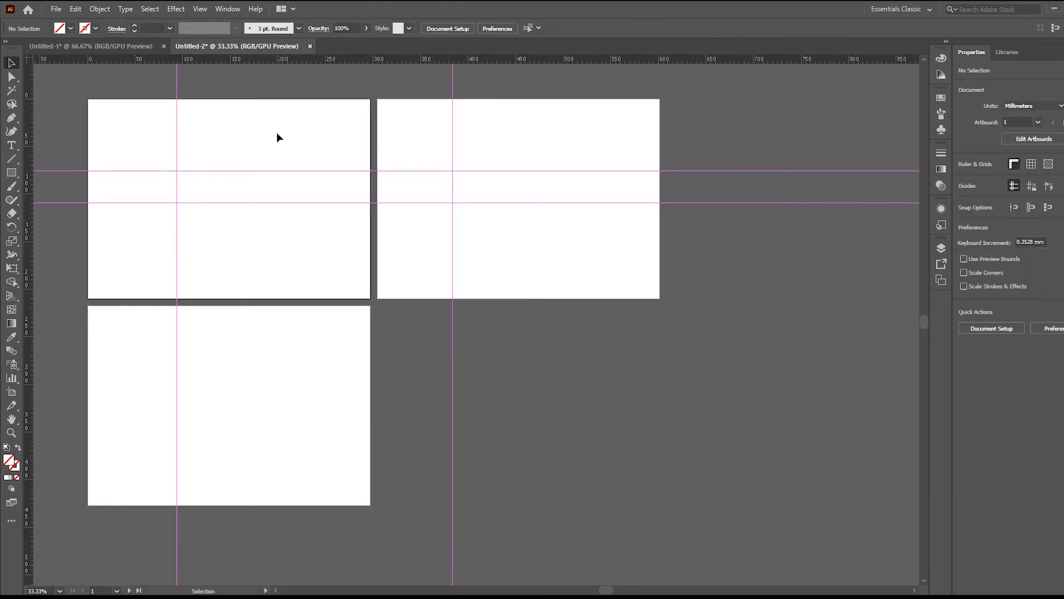
Step: Delete all guides from the document and make Artboard 2 the selected artboard for editing
left_click_drag(151, 117, 510, 244)
key("Delete")
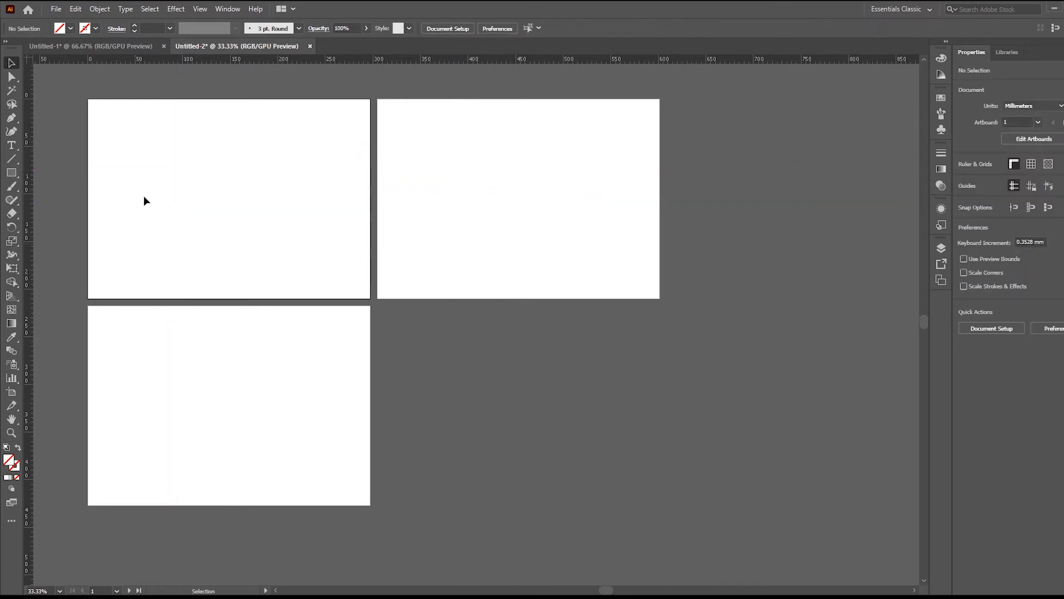
left_click(11, 393)
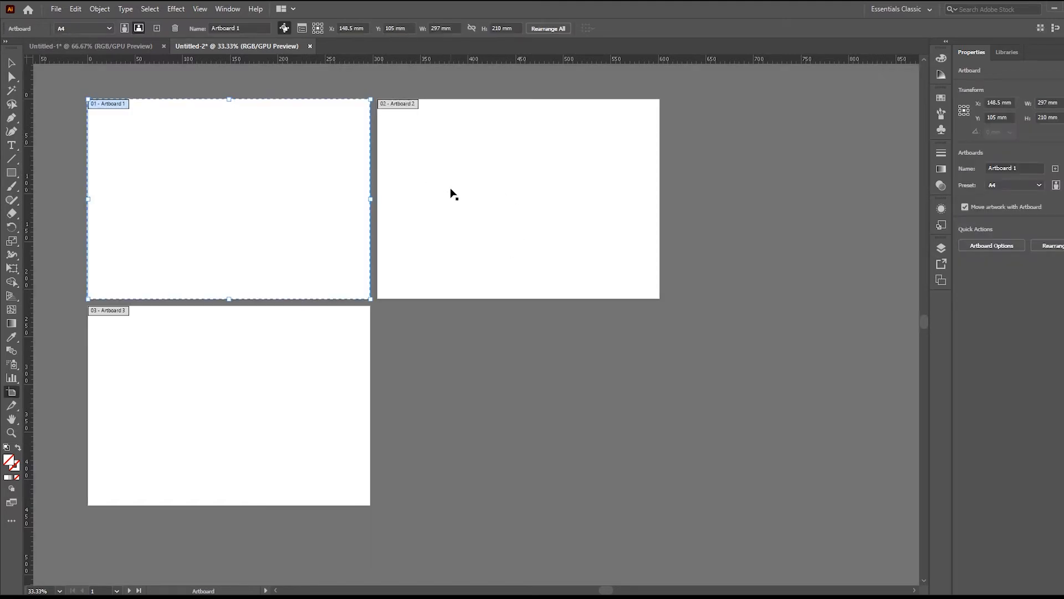
left_click(503, 158)
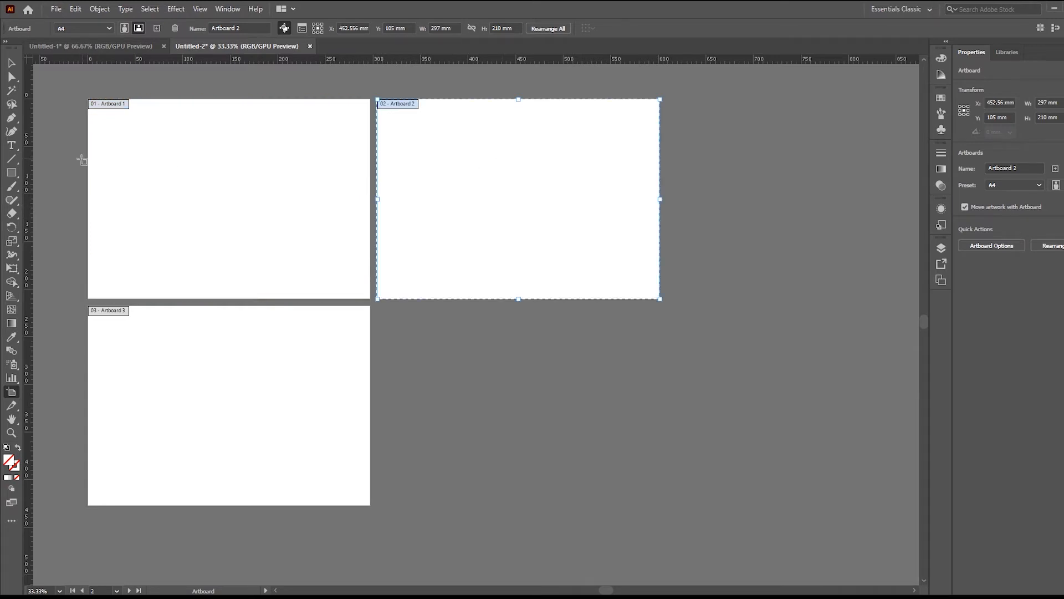
Step: Place guides confined to Artboard 2: one vertical at about 50 mm, two horizontal at about 87 and 138 mm; end artboard editing and activate the first artboard
left_click_drag(46, 158, 426, 151)
left_click_drag(457, 58, 478, 182)
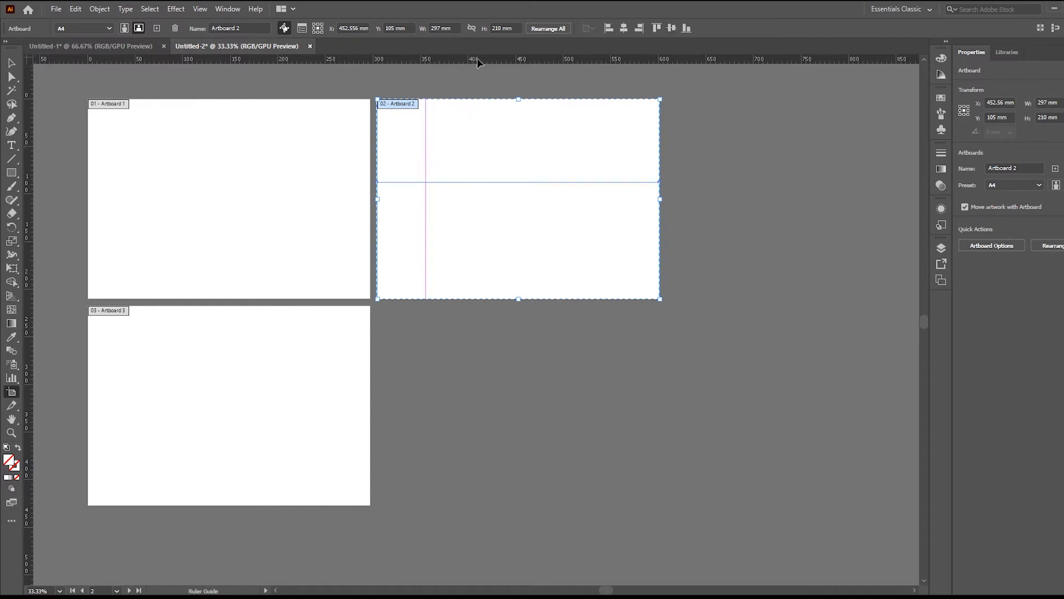
left_click_drag(476, 58, 485, 230)
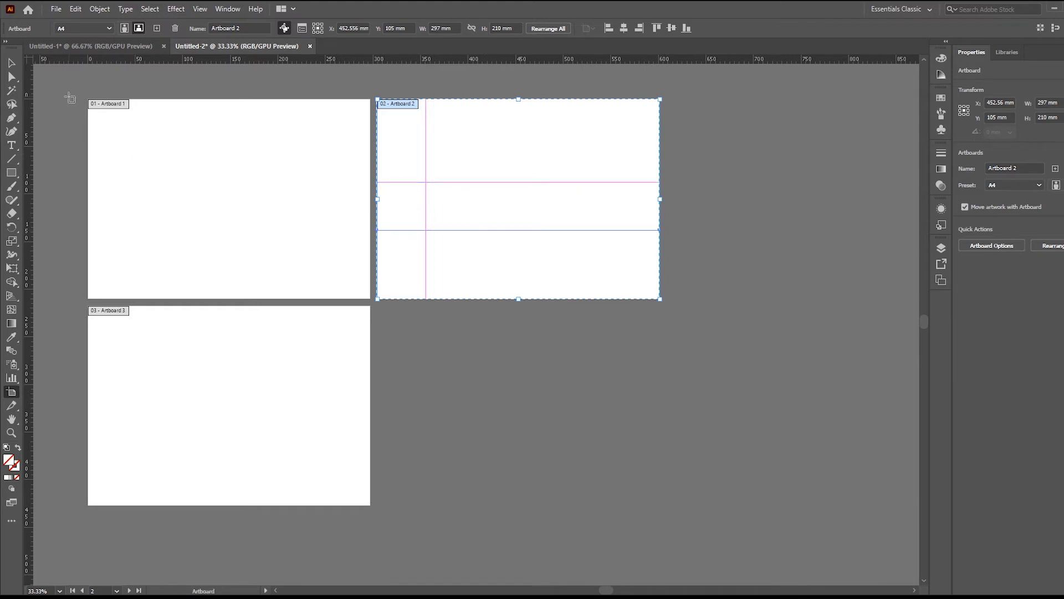
left_click(10, 61)
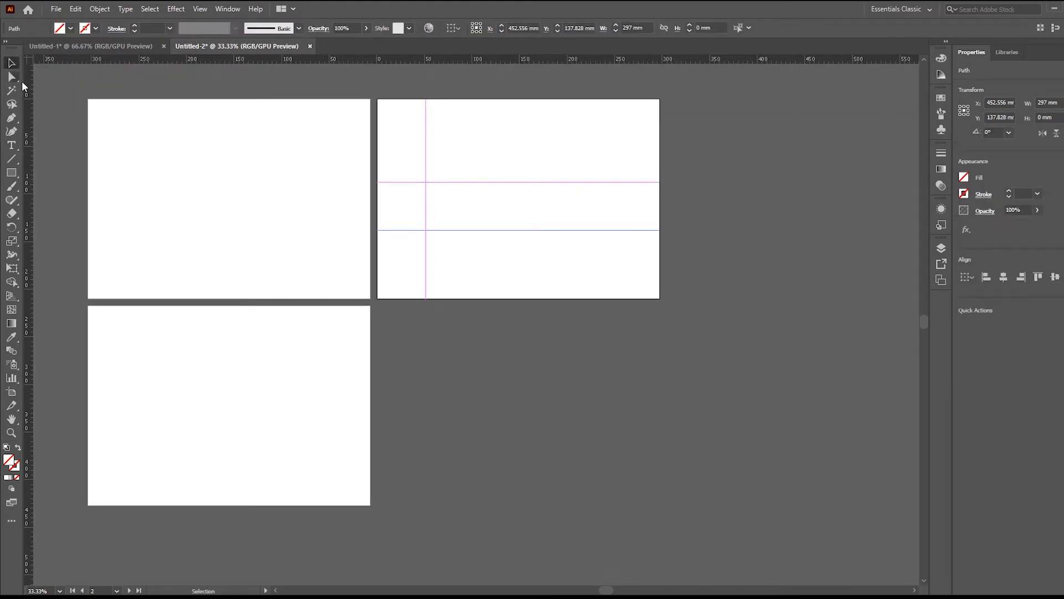
left_click(504, 132)
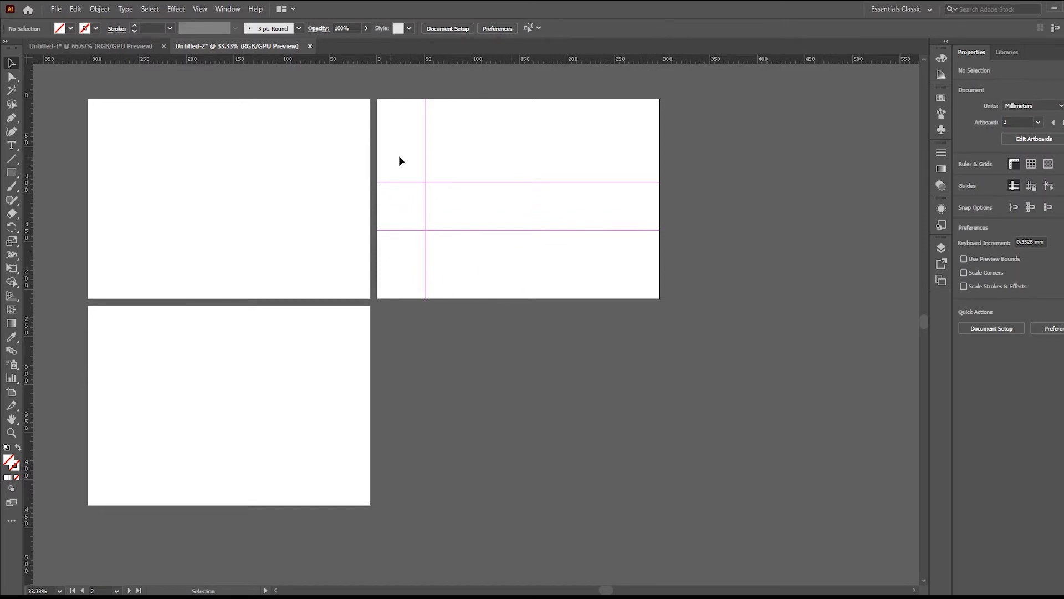
left_click(243, 185)
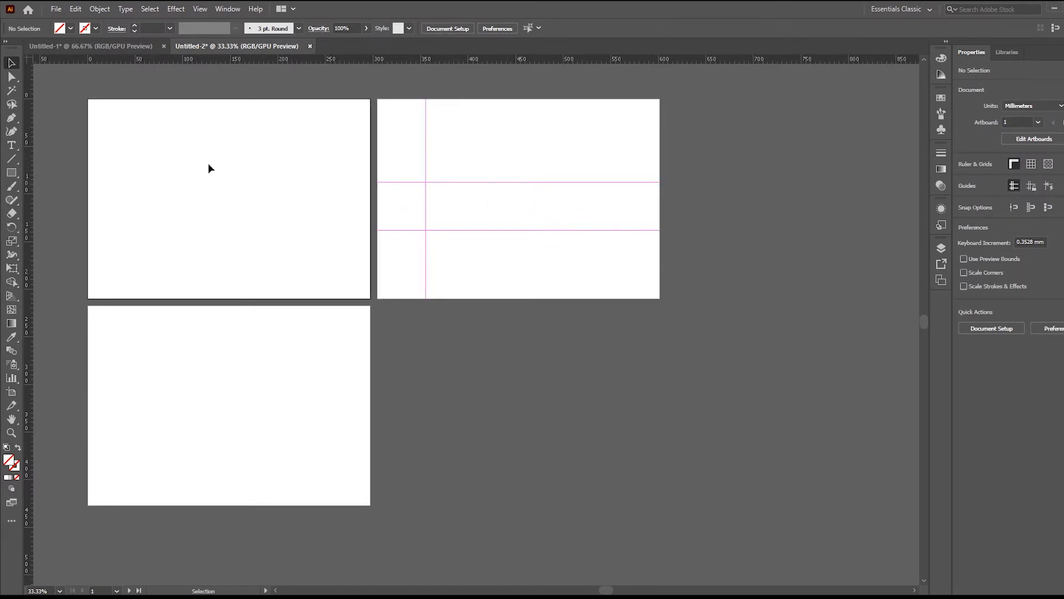
Step: Switch to the Untitled-1 document and delete all of its guides
left_click(101, 46)
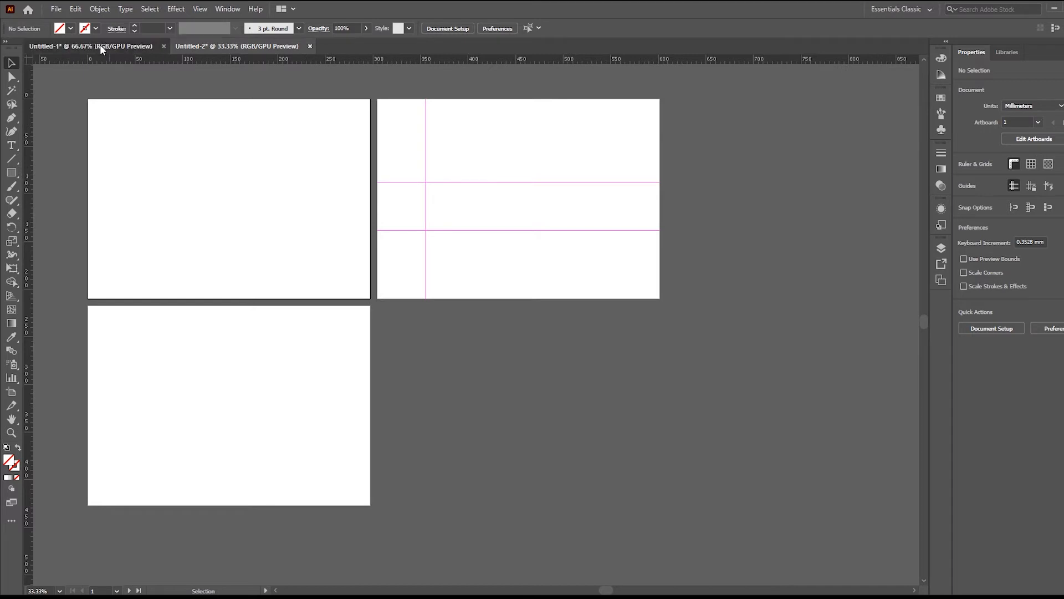
left_click_drag(170, 150, 497, 487)
key("Delete")
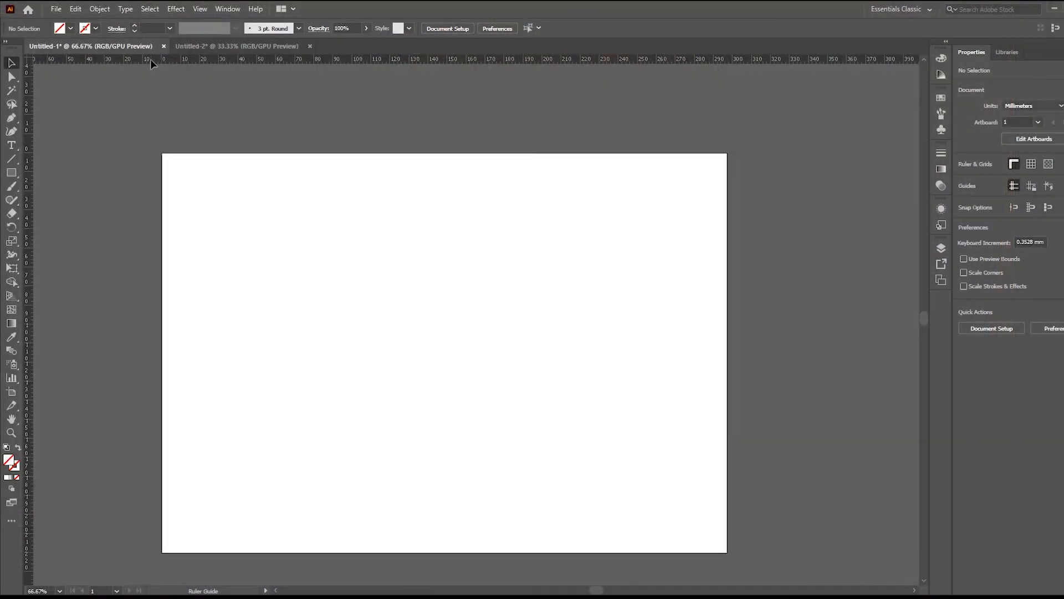
Step: Place four margin guides around the artboard: horizontal at about 14 and 196 mm, vertical at about 17 and 287 mm
left_click_drag(151, 59, 221, 181)
left_click_drag(27, 183, 193, 167)
left_click_drag(233, 62, 245, 526)
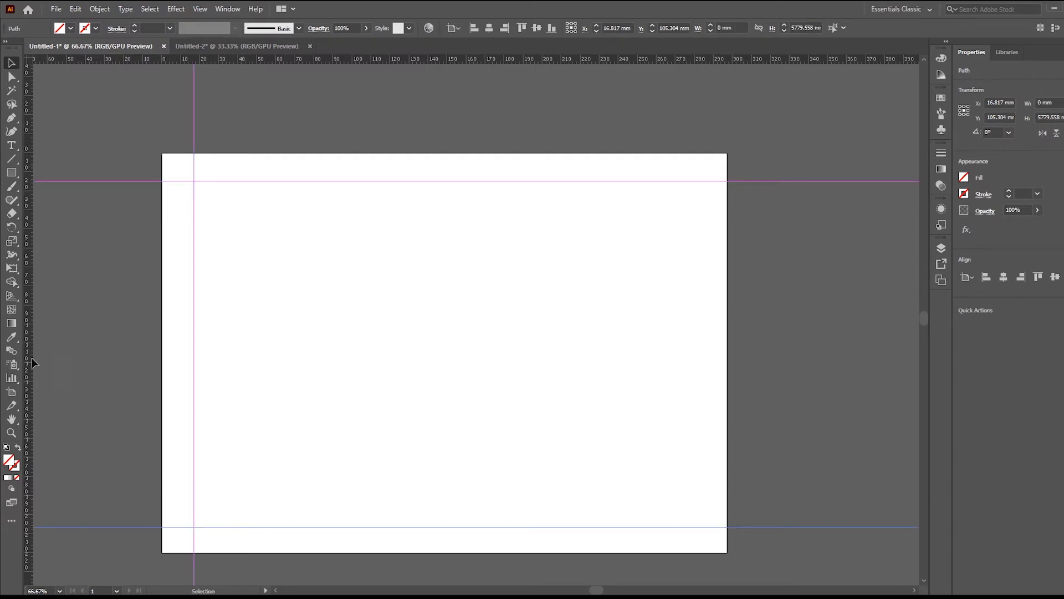
left_click_drag(773, 284, 709, 276)
left_click(773, 234)
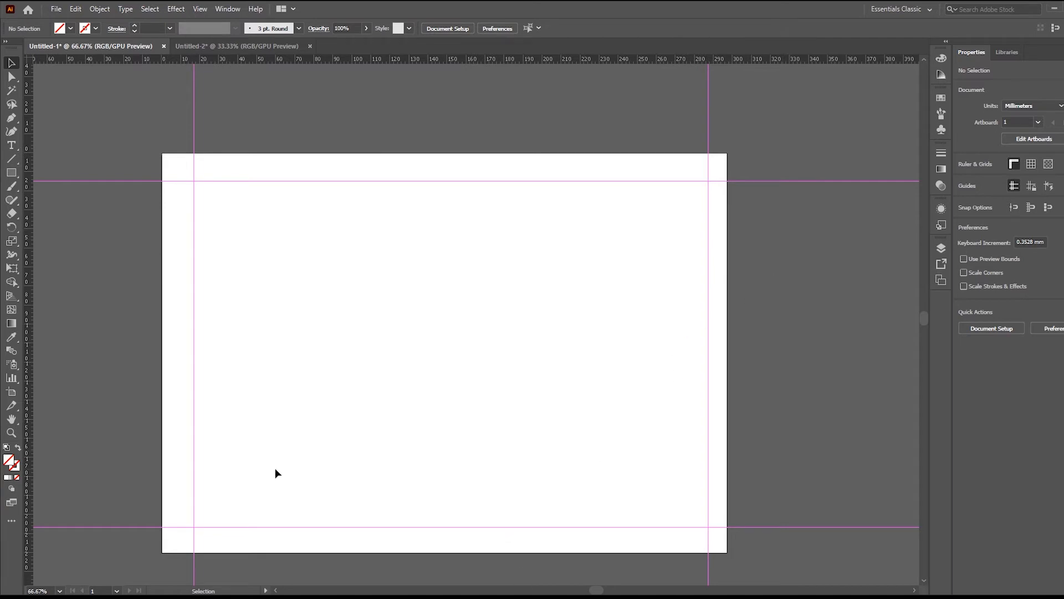
Step: Move the upper horizontal guide and the left vertical guide outward so each sits about 12 mm from the artboard edge
left_click_drag(194, 205, 199, 178)
left_click(185, 209)
left_click(368, 273)
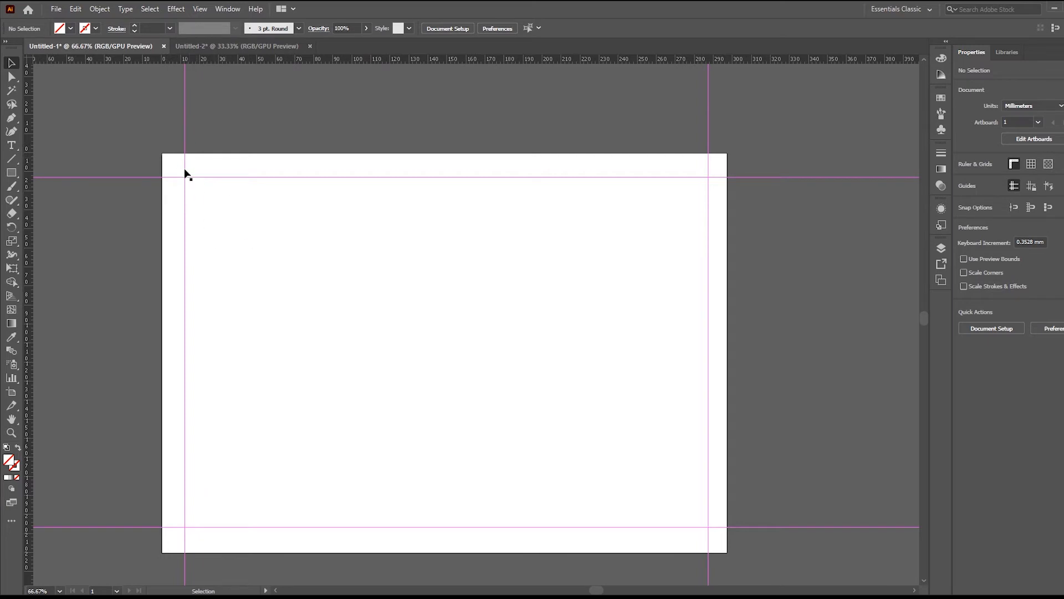
Step: Draw a rectangle of about 67.5 × 46.8 mm at the artboard's upper-left corner and fill it dark green
left_click(10, 173)
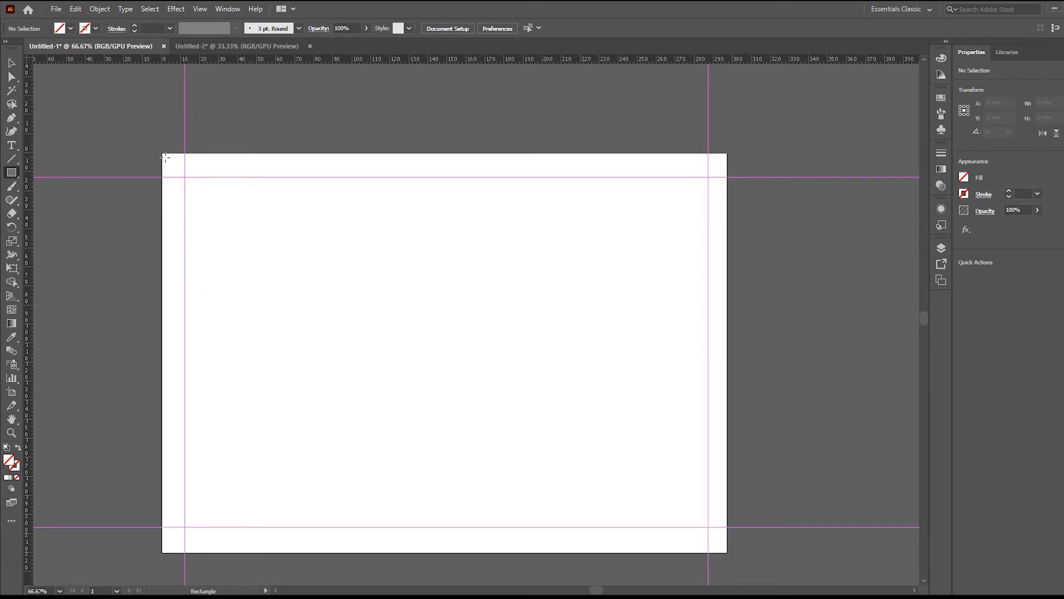
mouse_move(165, 157)
left_mouse_down()
mouse_move(287, 218)
mouse_move(294, 247)
left_mouse_up()
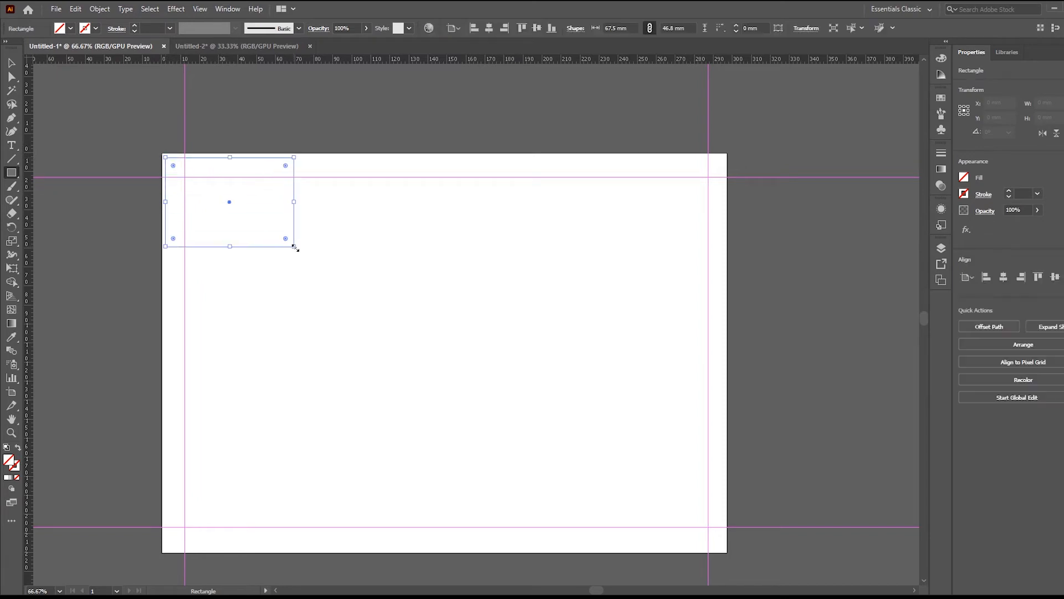
left_click(72, 28)
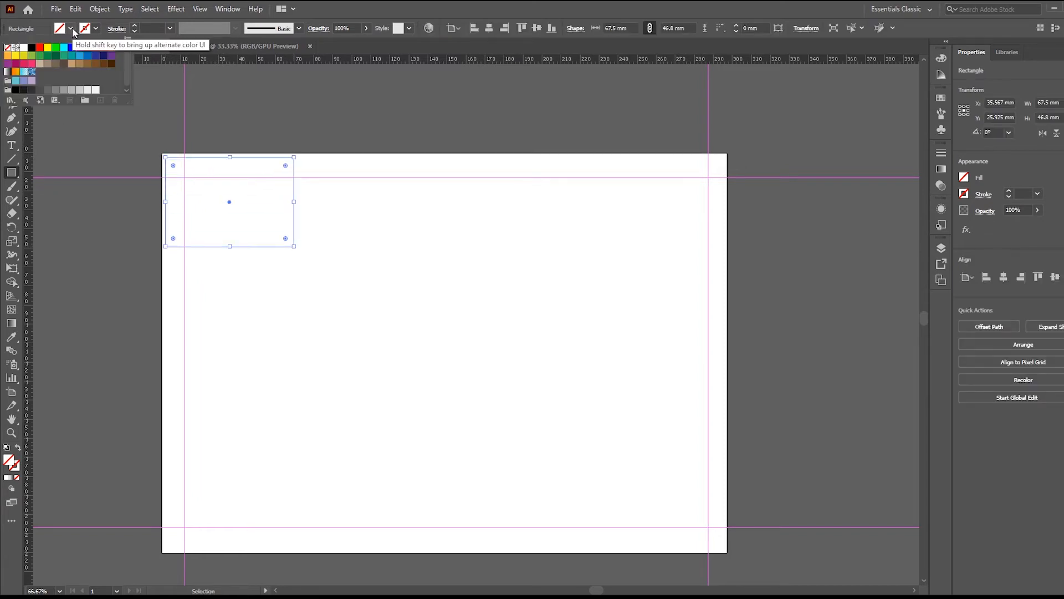
left_click(56, 57)
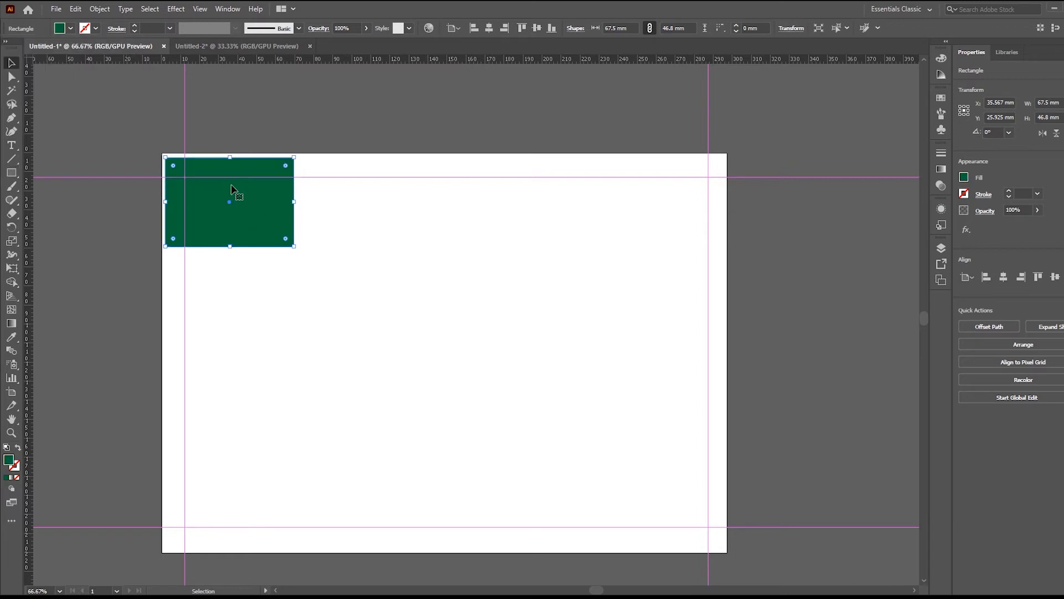
Step: Reposition the green rectangle so its upper-left corner meets the intersection of the upper and left margin guides, and clear the selection
left_click_drag(230, 197, 243, 207)
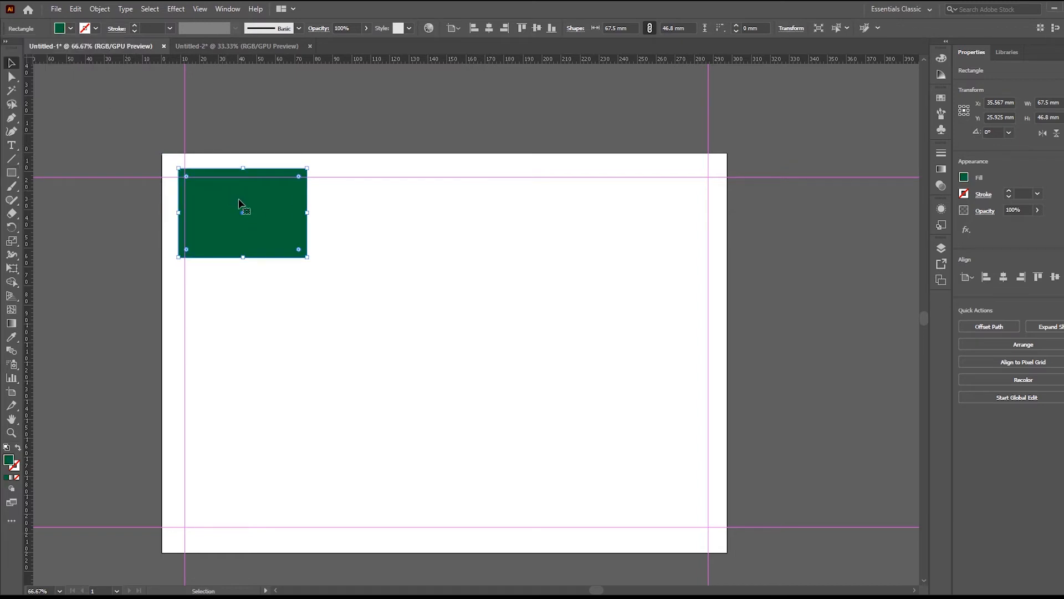
left_click(404, 308)
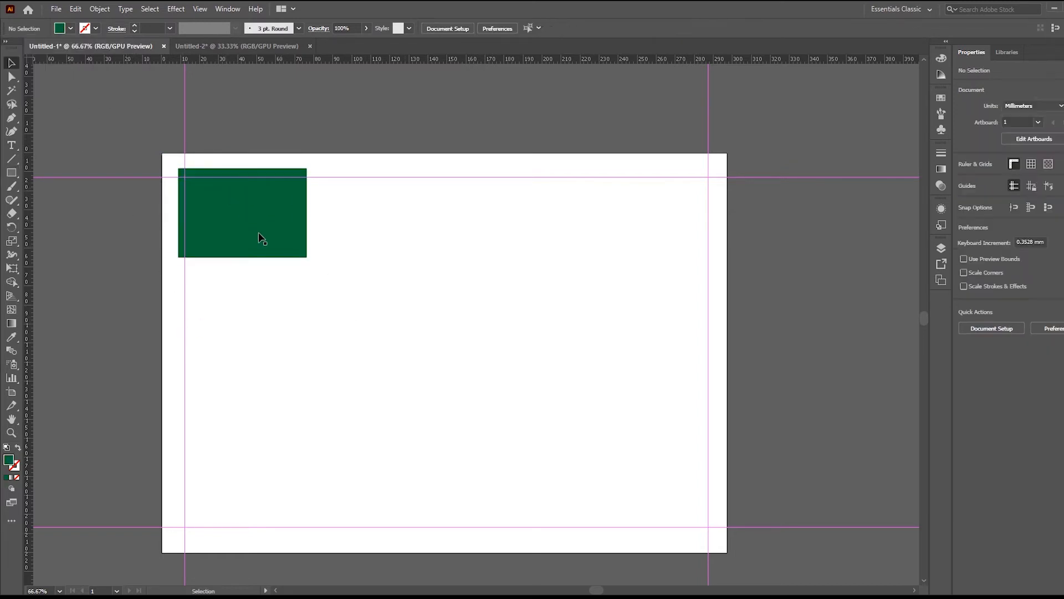
left_click(233, 209)
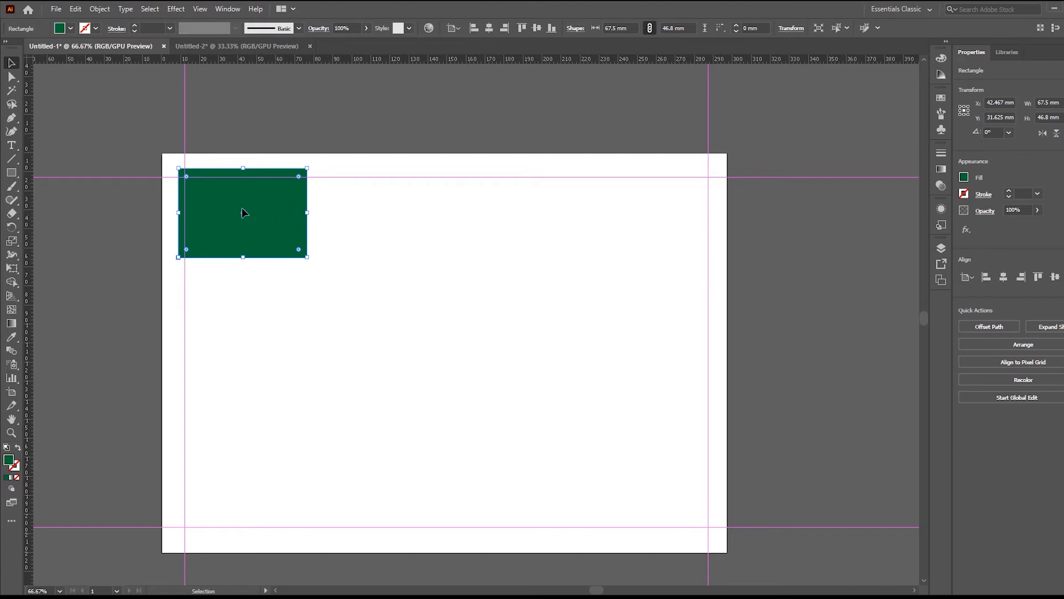
left_click_drag(242, 210, 188, 167)
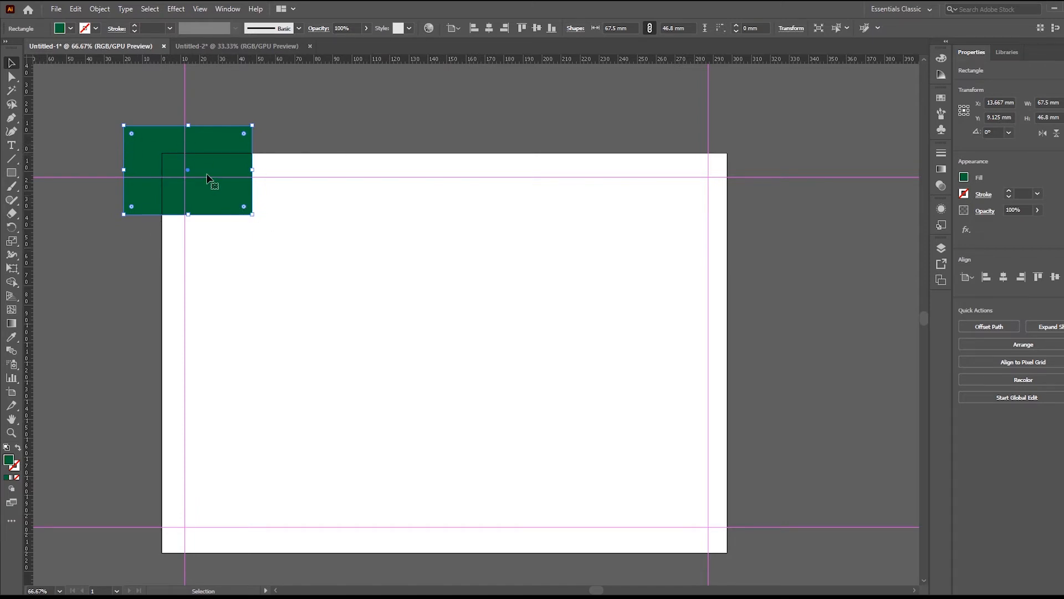
left_click_drag(204, 174, 222, 220)
left_click(371, 233)
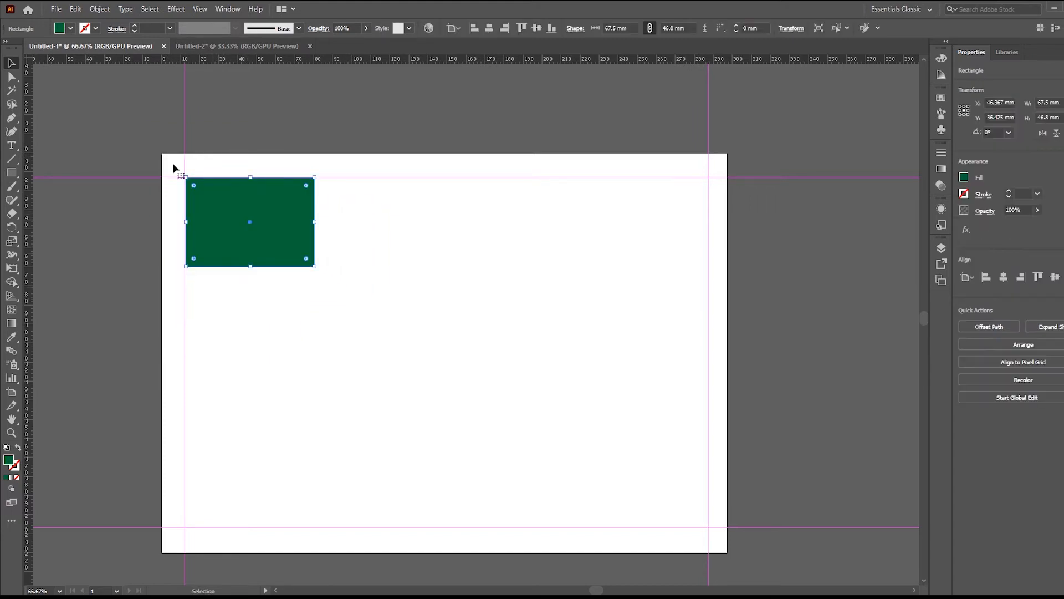
left_click(289, 159)
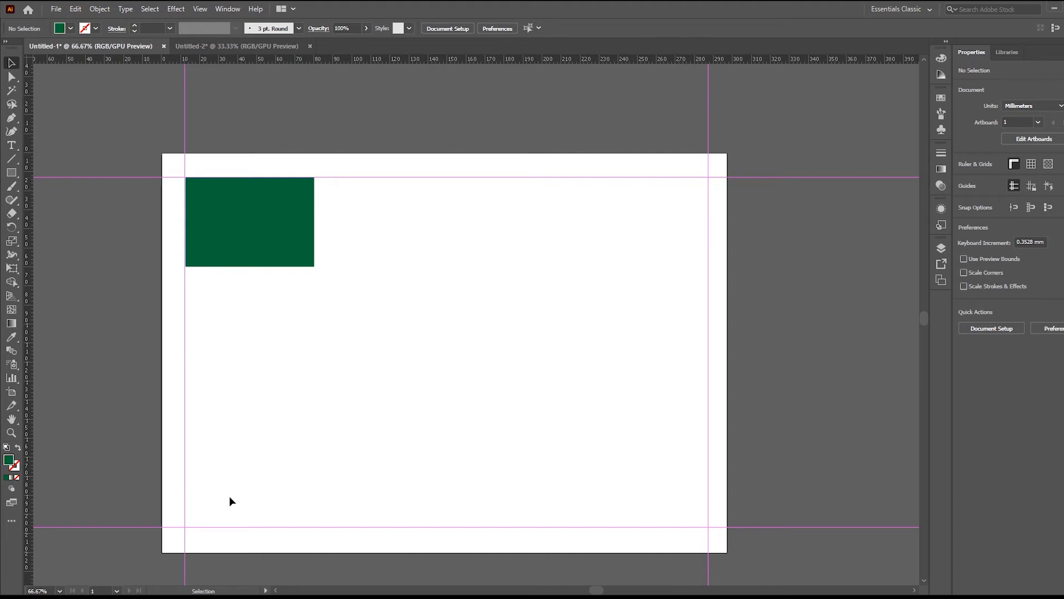
Step: Delete the green rectangle and all four margin guides from the artboard
left_click(234, 216)
key("Delete")
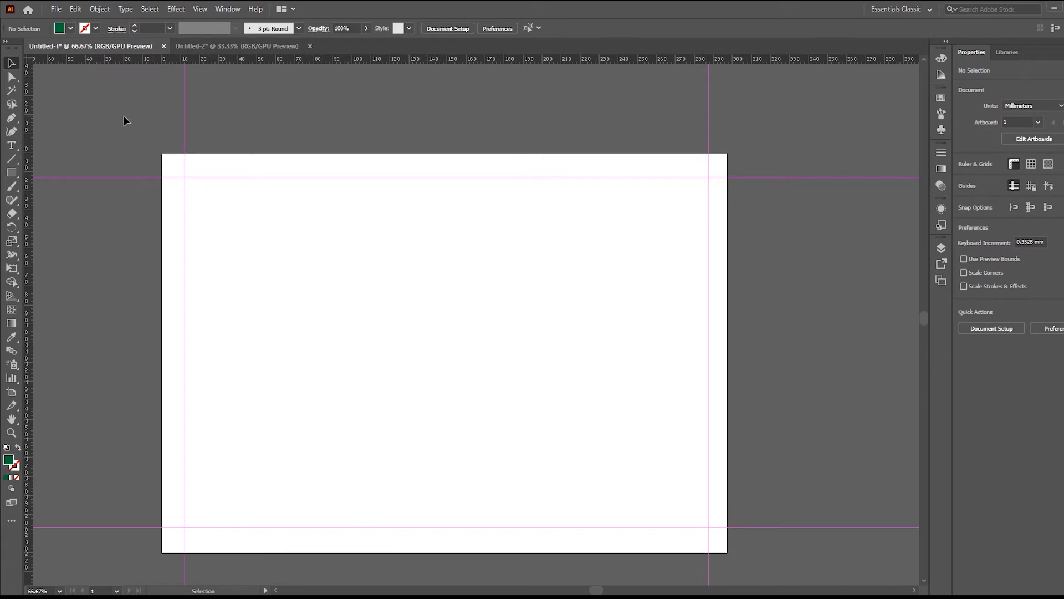
left_click_drag(124, 116, 750, 566)
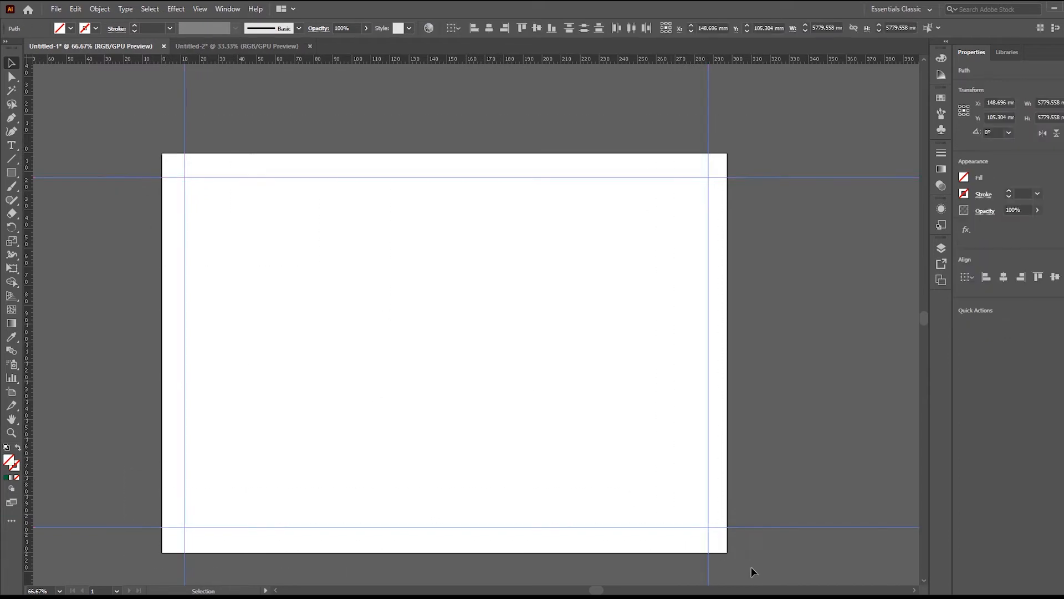
key("Delete")
Step: Draw an unfilled rectangle that covers the whole artboard
left_click(11, 173)
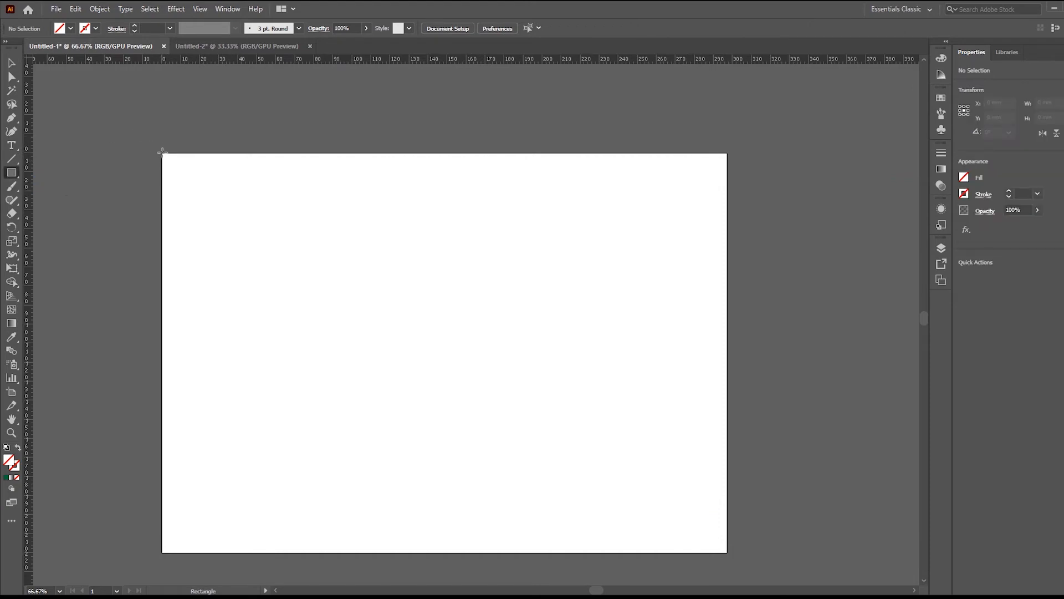
left_click_drag(163, 152, 728, 556)
key("v")
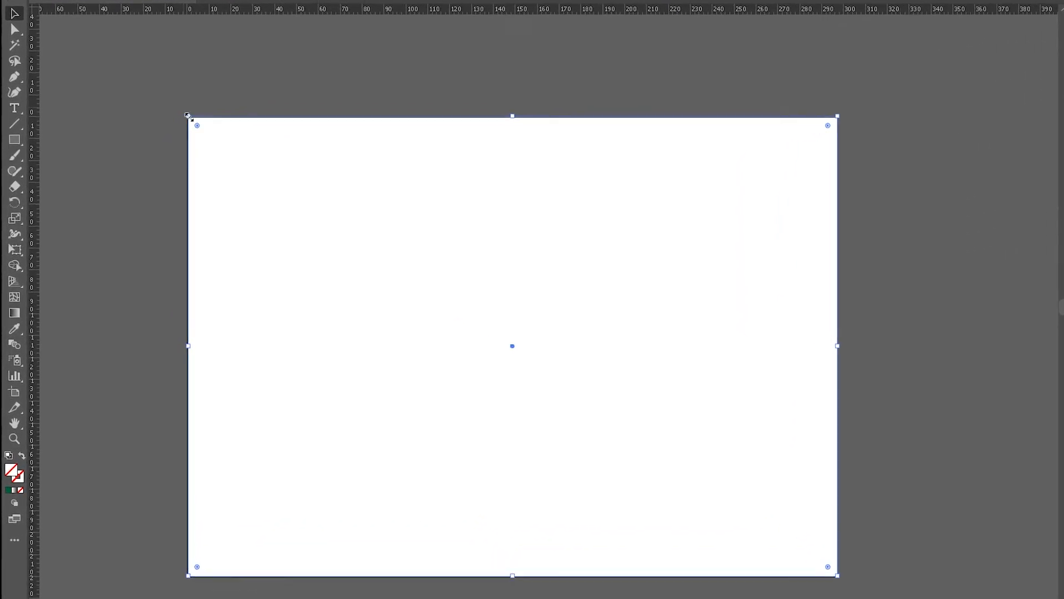
Step: Try shrinking the rectangle about its centre into an inset margin frame, and stretch it back over the full artboard to 297 × 210.3 mm
left_click_drag(182, 124, 226, 102)
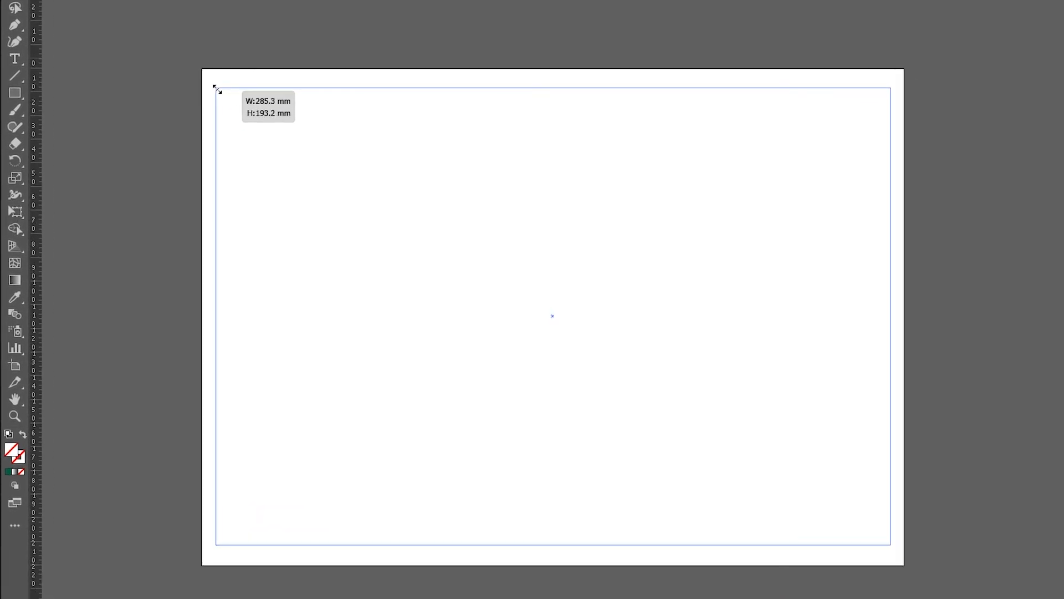
left_click_drag(218, 89, 218, 85)
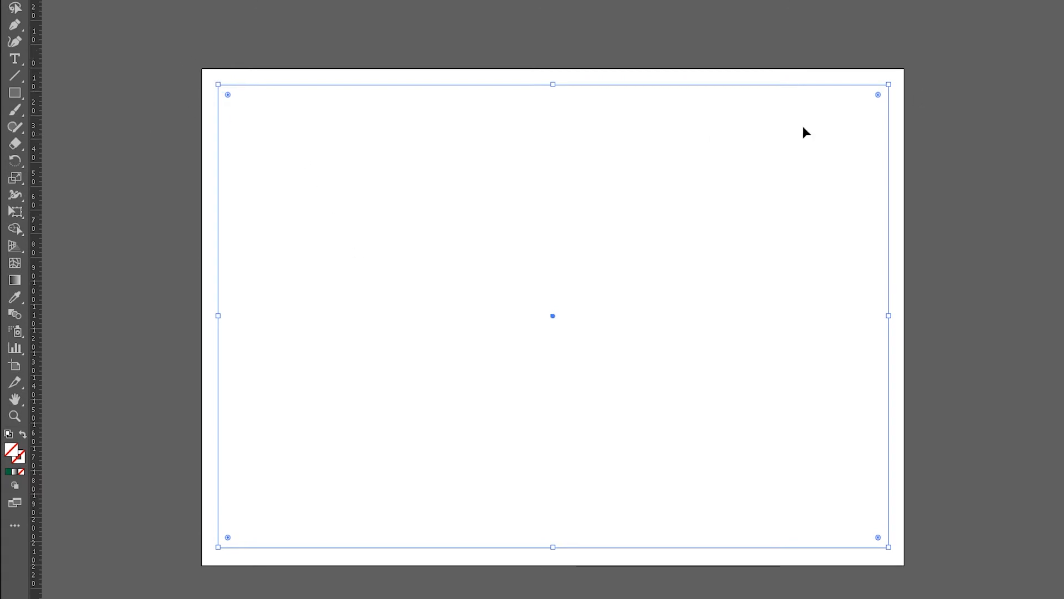
left_click_drag(218, 84, 202, 69)
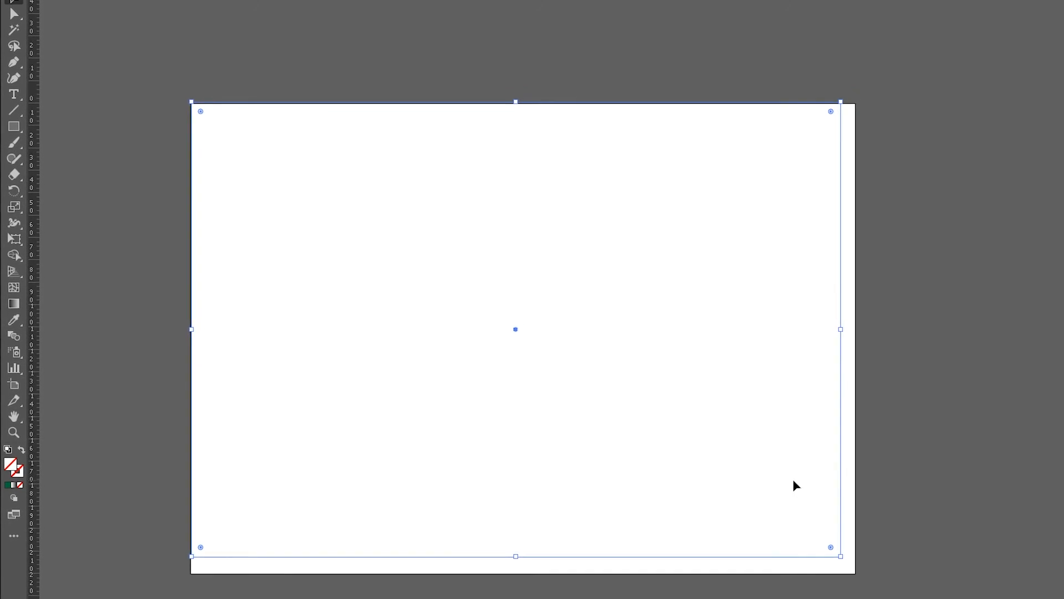
left_click_drag(840, 555, 794, 583)
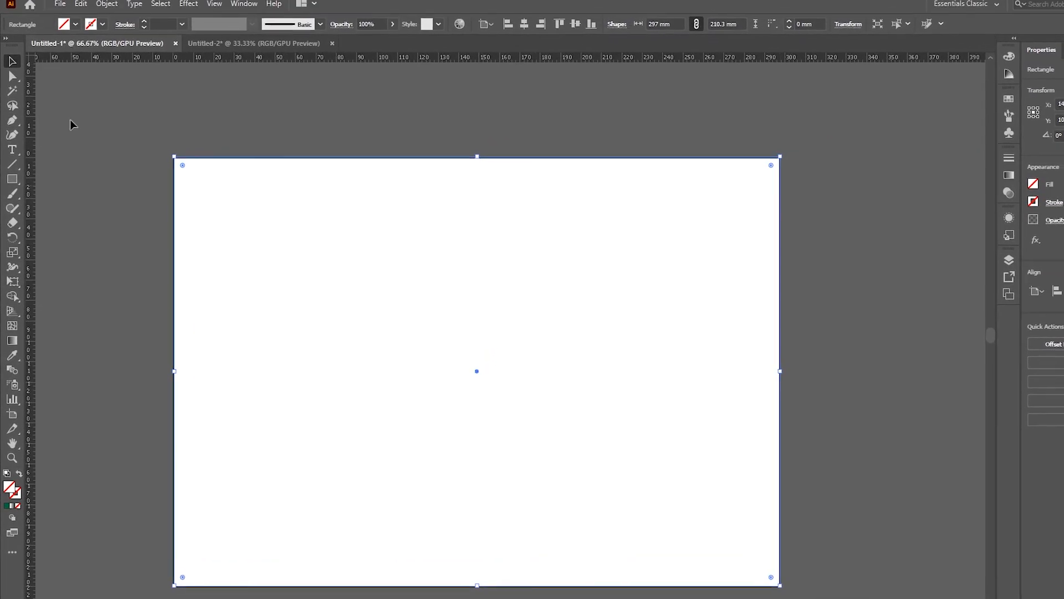
Step: Offset the artboard-sized rectangle's path by -5 mm with Miter joins to create an even inner margin frame
left_click(107, 7)
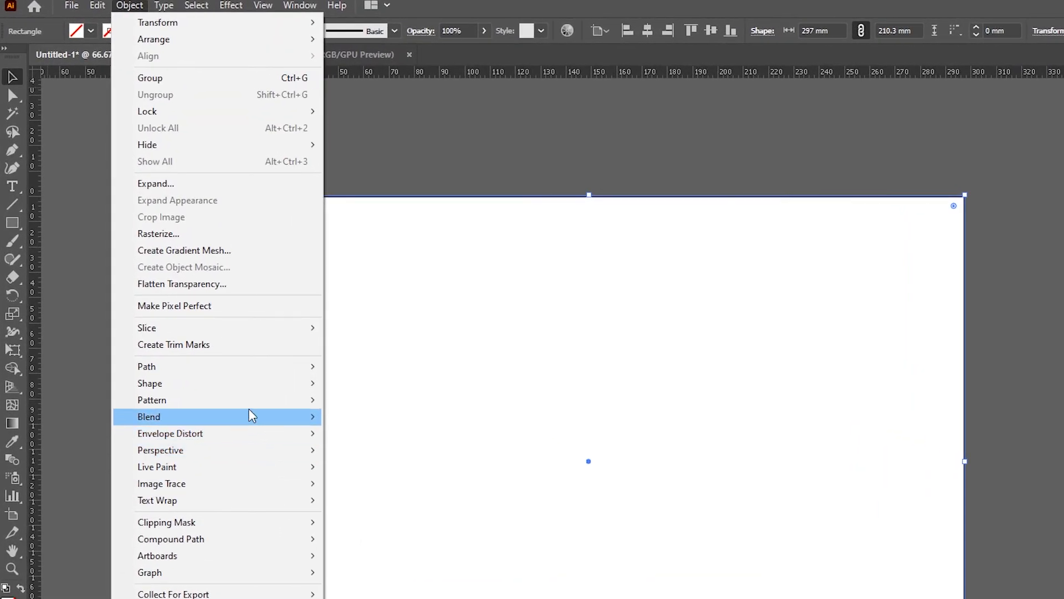
mouse_move(237, 351)
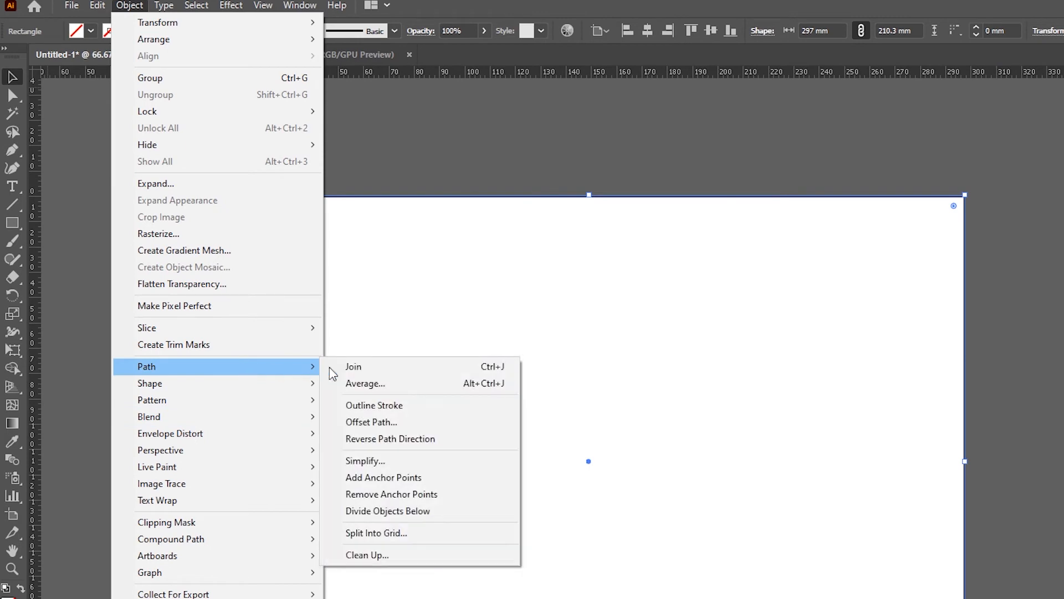
left_click(446, 426)
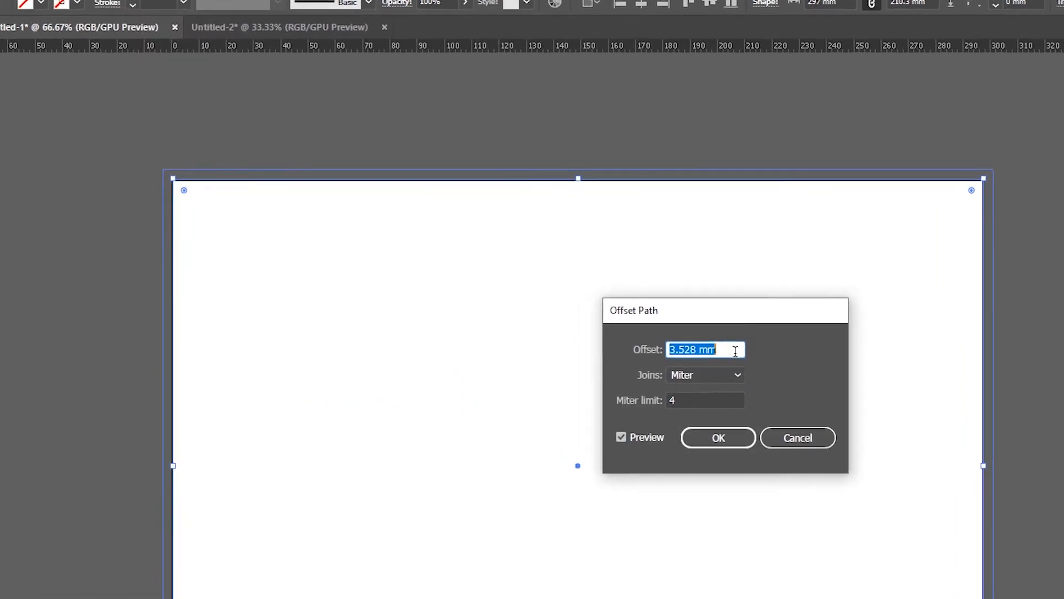
left_click(730, 353)
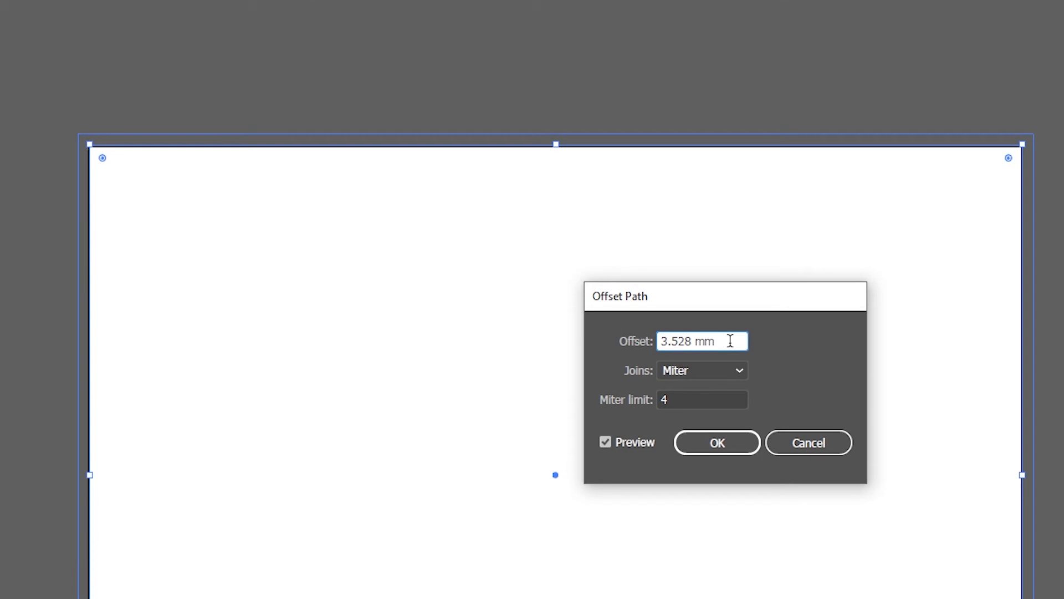
key("Down")
key("Down")
key("Down")
key("Down")
key("Down")
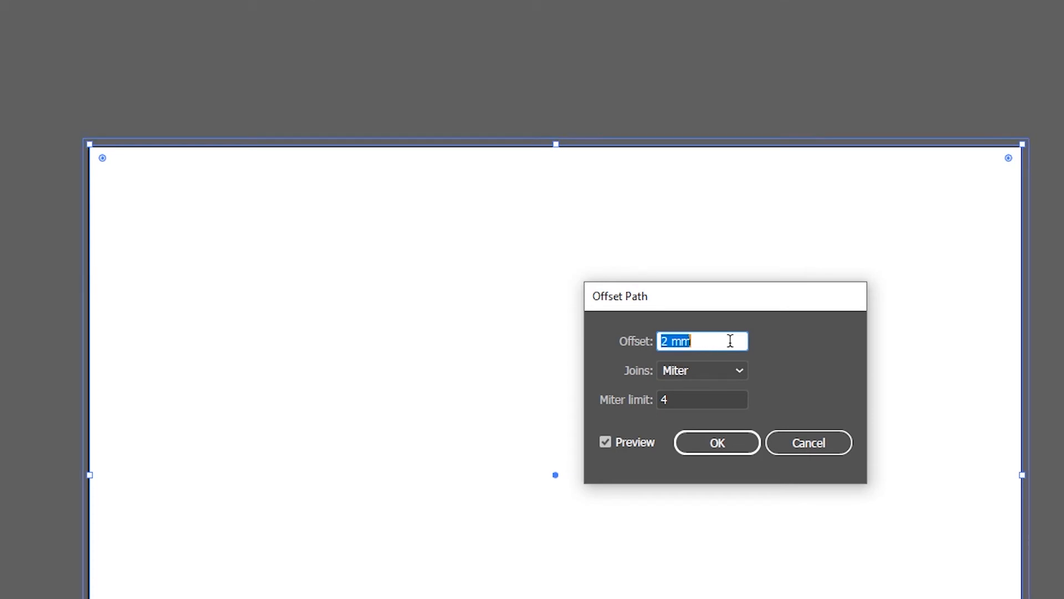
key("Down")
key("Down")
key("Down")
key("Down")
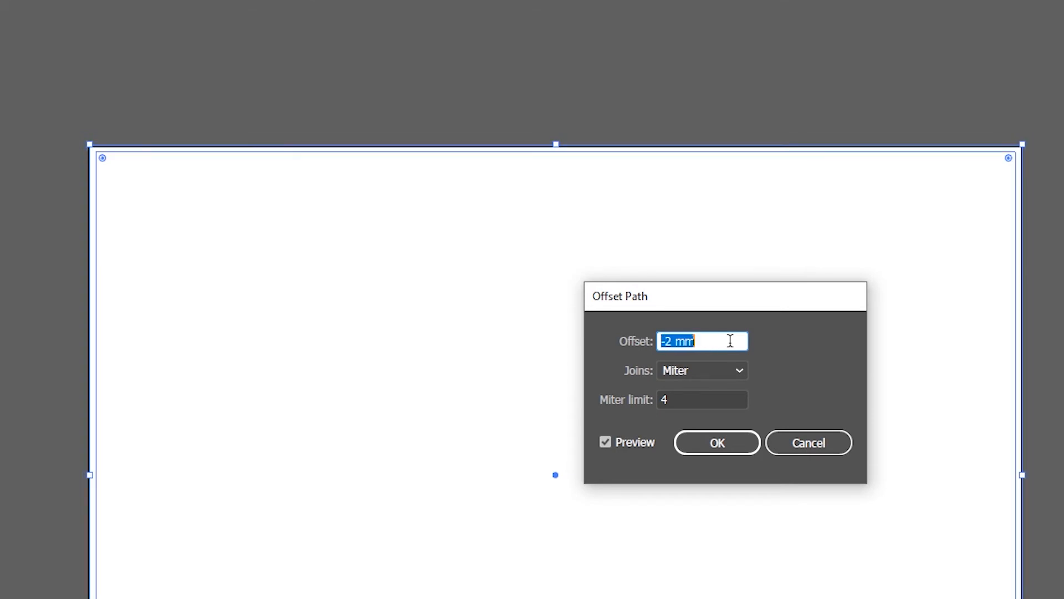
key("Down")
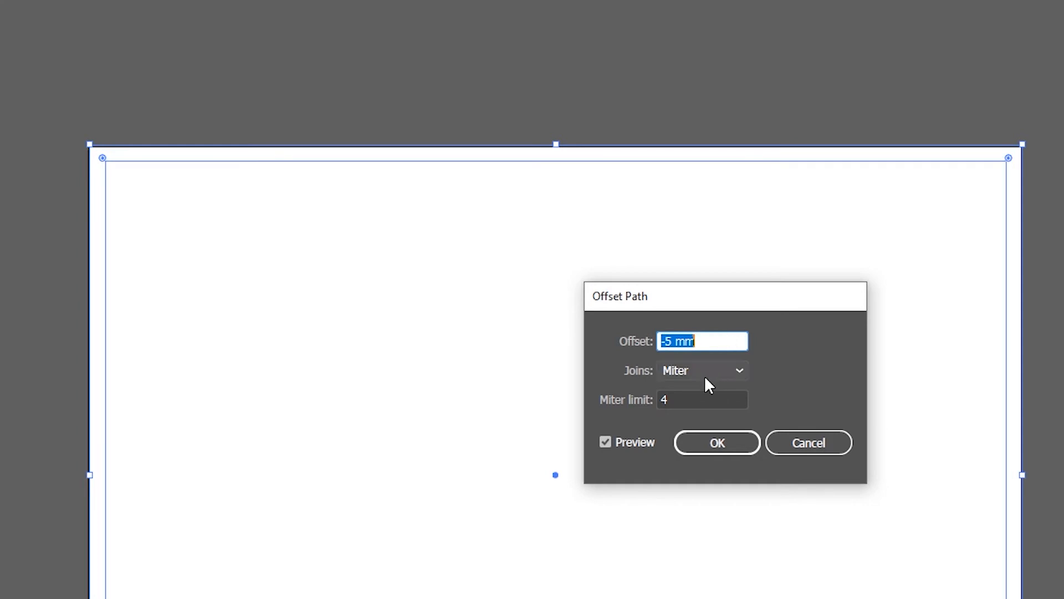
left_click(705, 449)
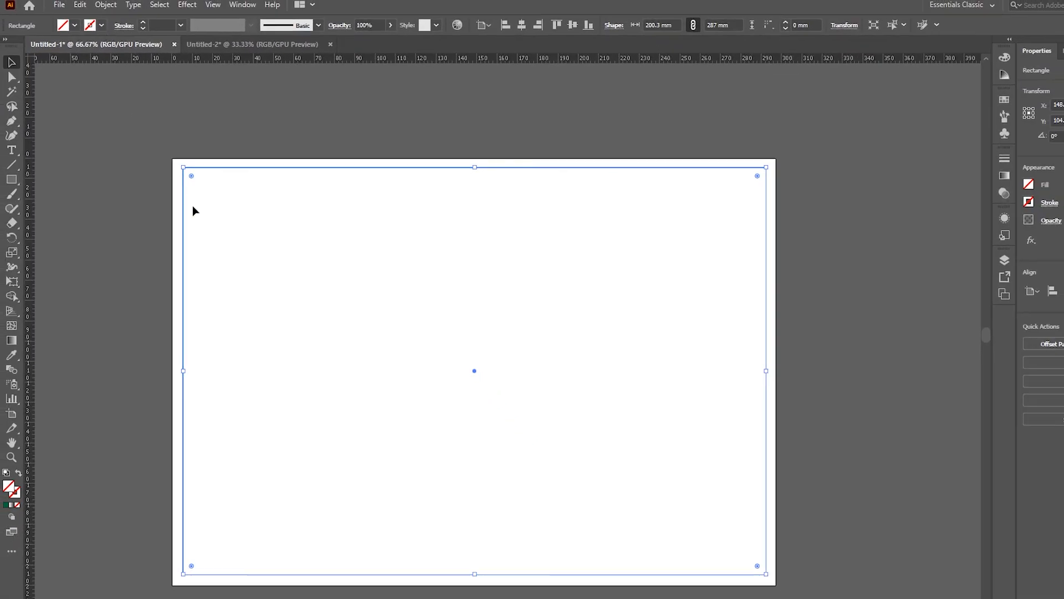
left_click(104, 7)
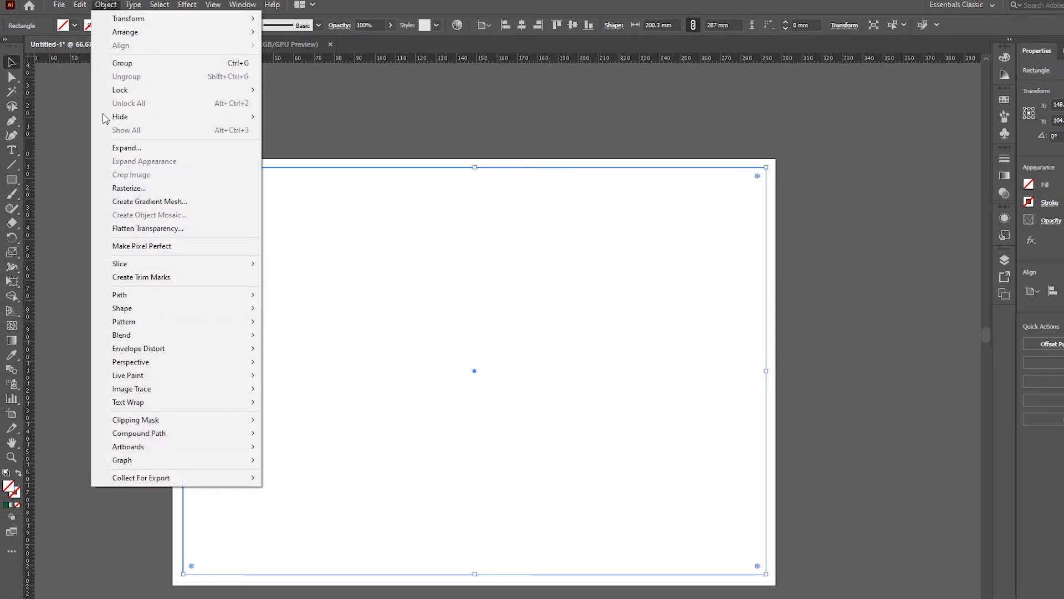
mouse_move(175, 295)
left_click(426, 225)
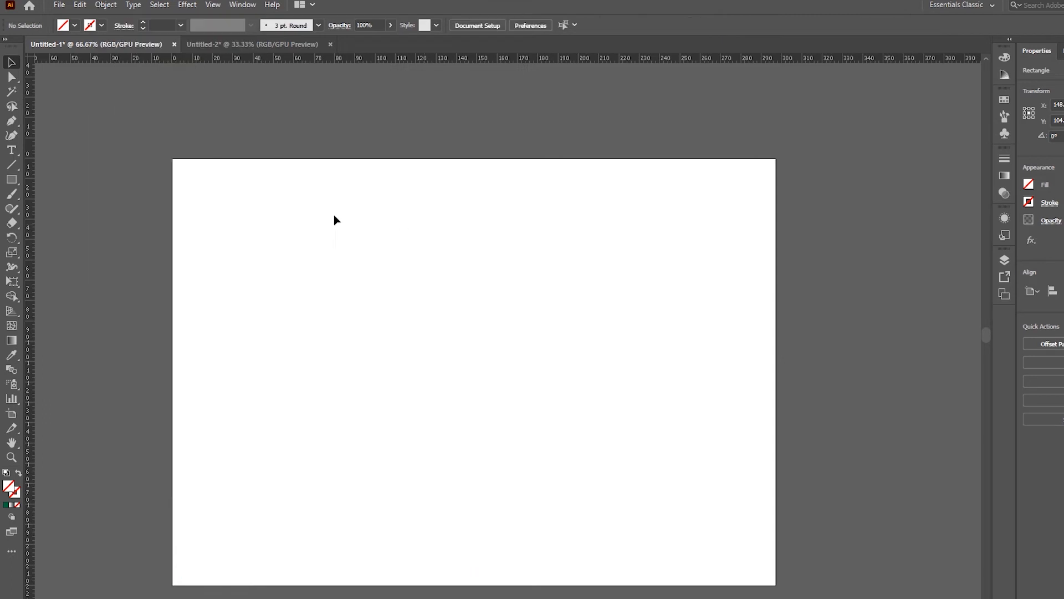
Step: Give both the outer and inner rectangles a blue stroke and clear the selection
left_click_drag(198, 124, 278, 256)
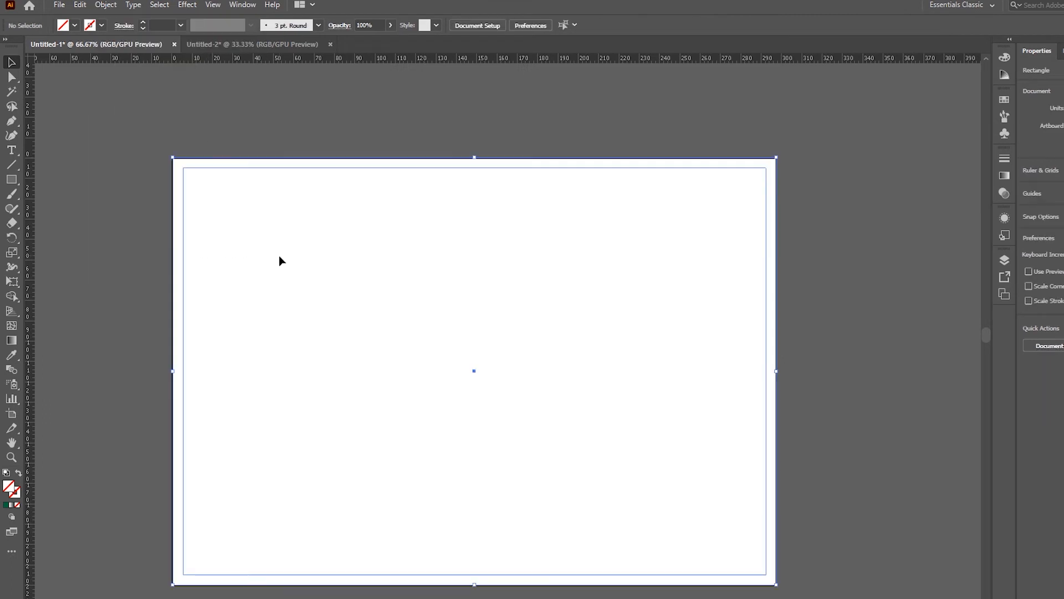
left_click(102, 25)
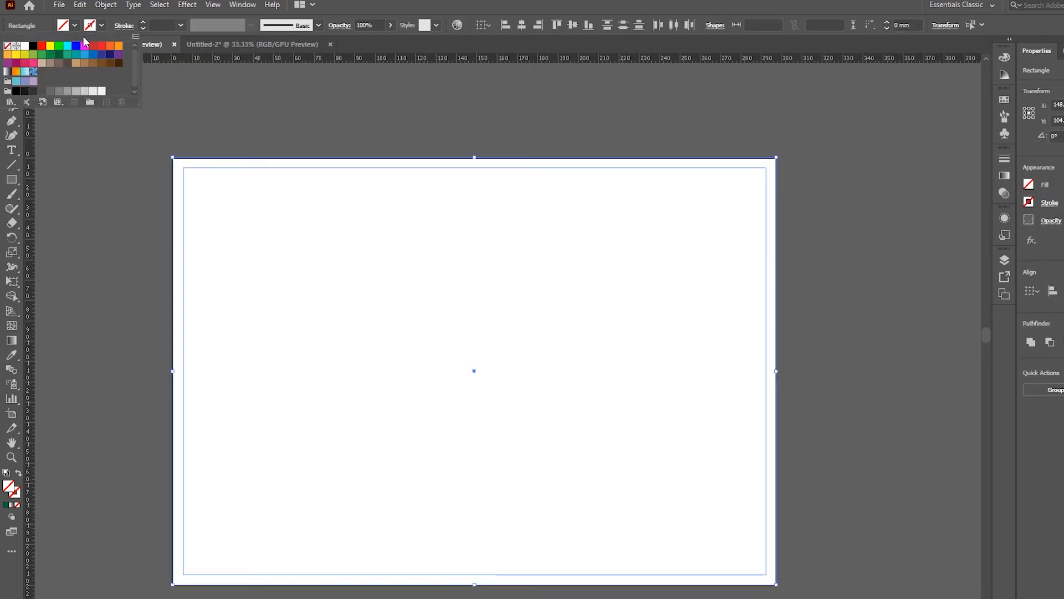
left_click(76, 46)
left_click(364, 121)
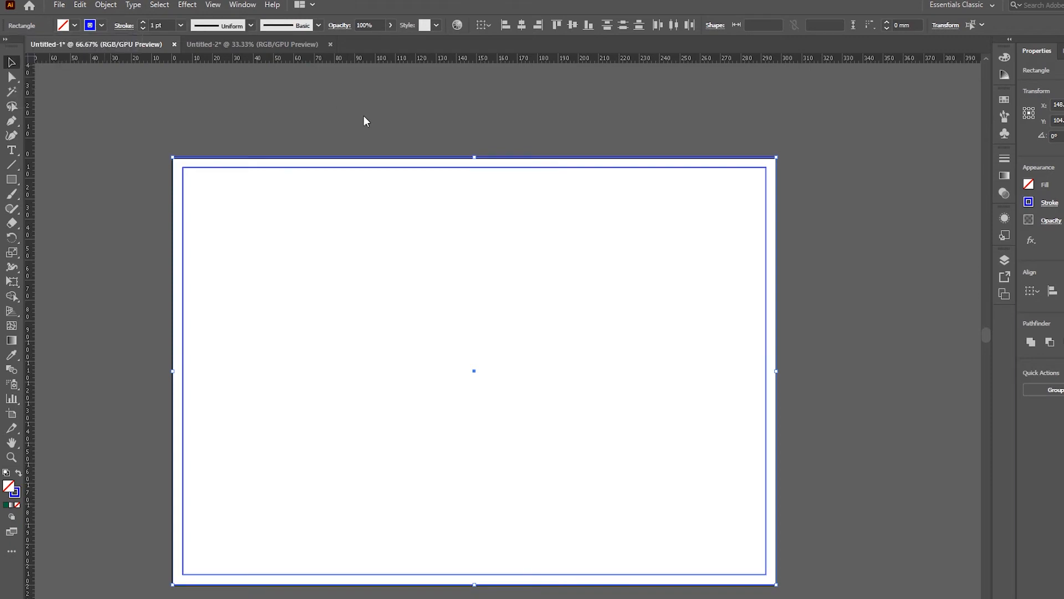
left_click(215, 123)
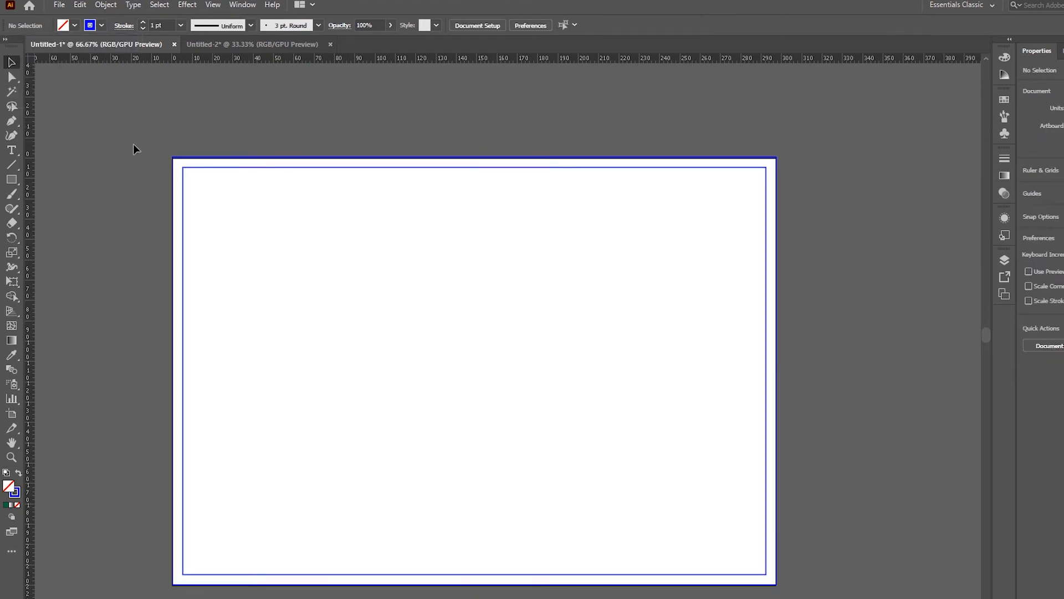
Step: Delete the outer artboard-sized rectangle and convert the inner margin rectangle into a guide
left_click(188, 159)
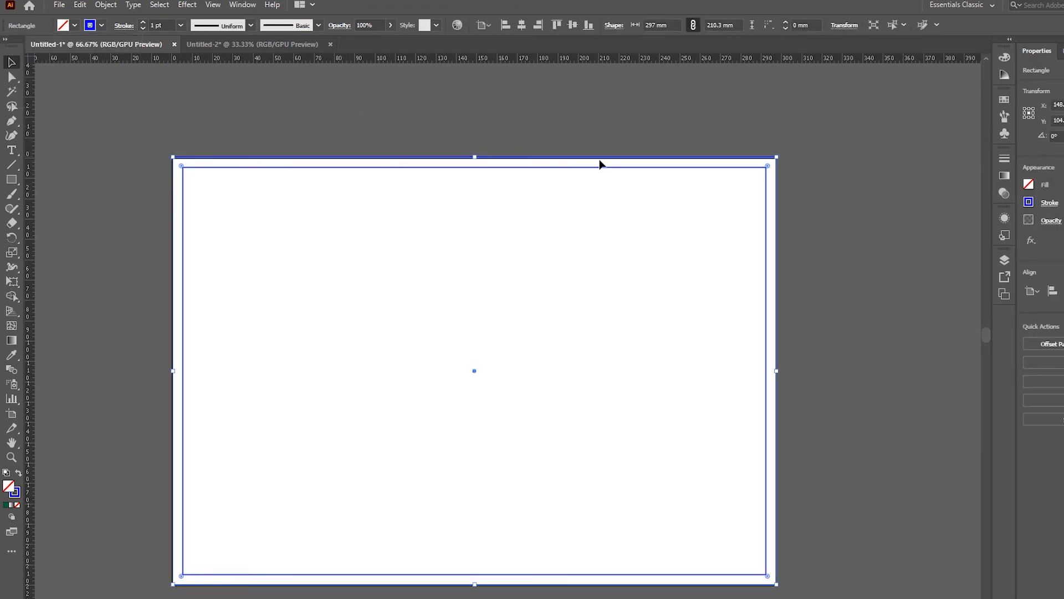
left_click(243, 348)
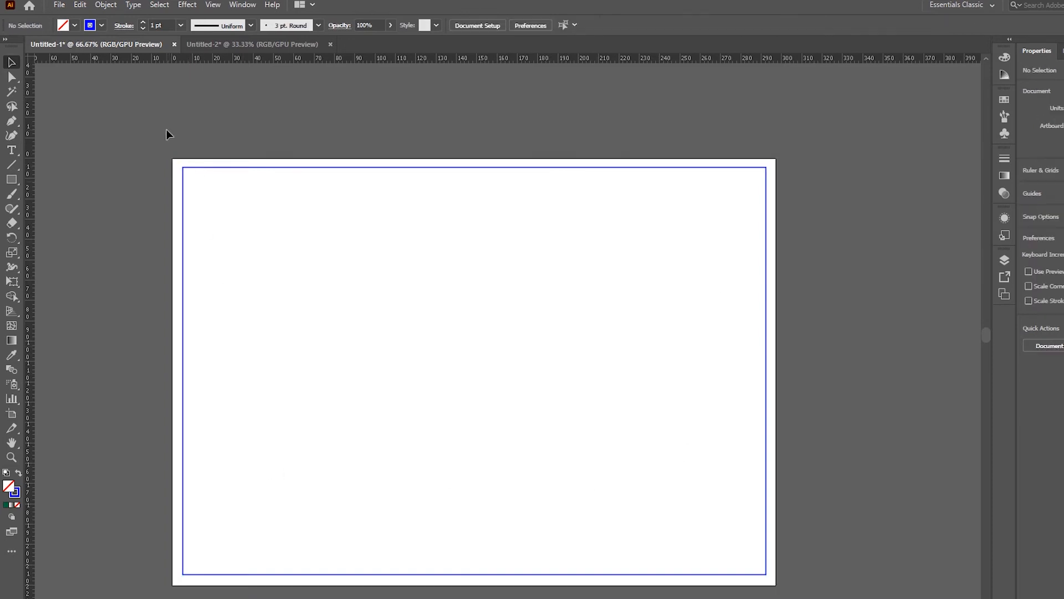
left_click_drag(177, 162, 326, 205)
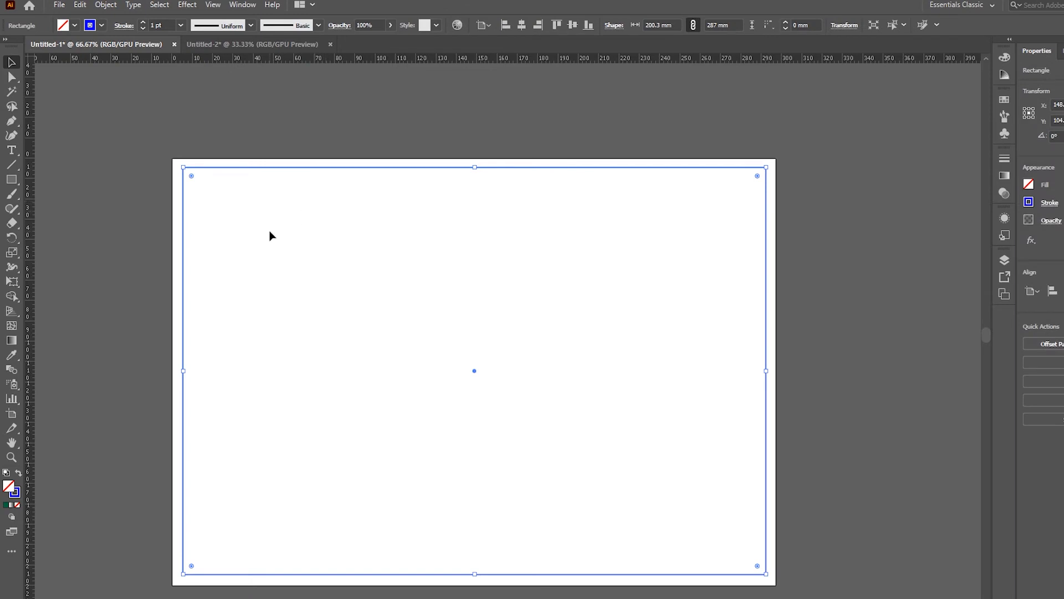
key("ctrl+5")
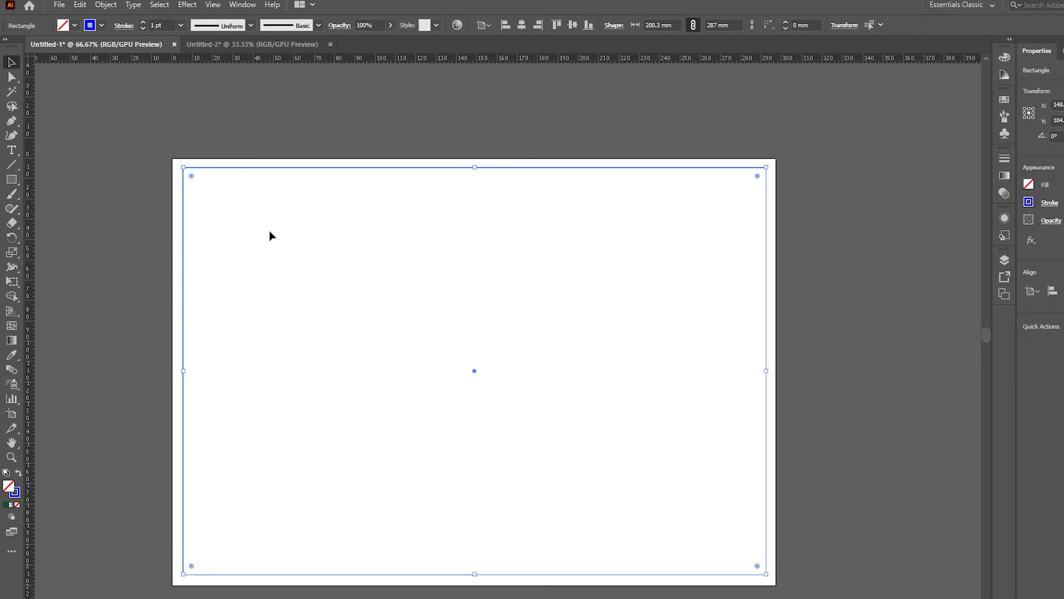
left_click(334, 266)
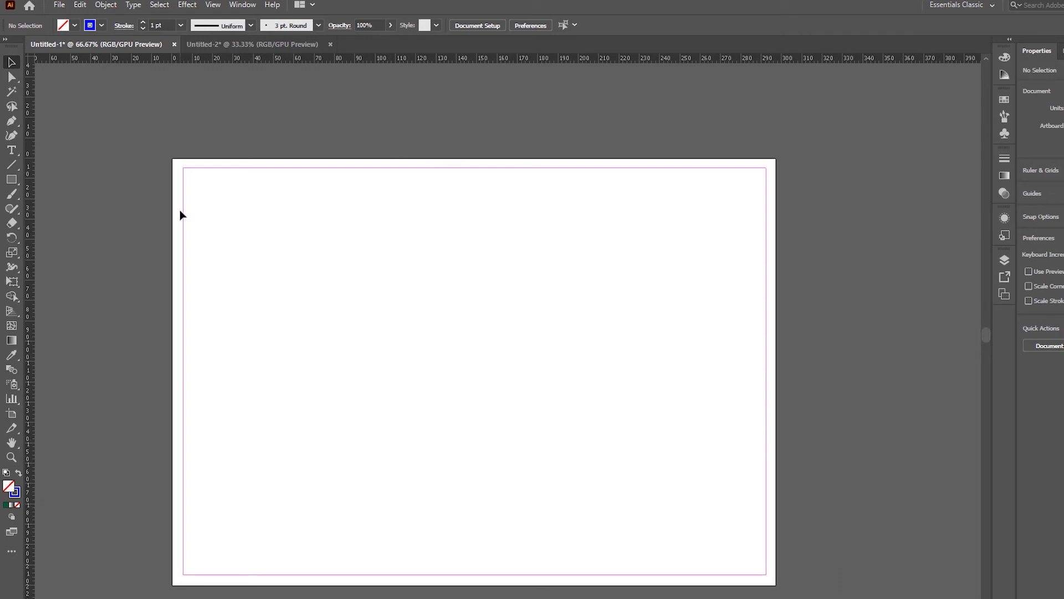
Step: Release the margin frame guide into a regular rectangle, and turn it back into a guide
left_click_drag(175, 156, 228, 184)
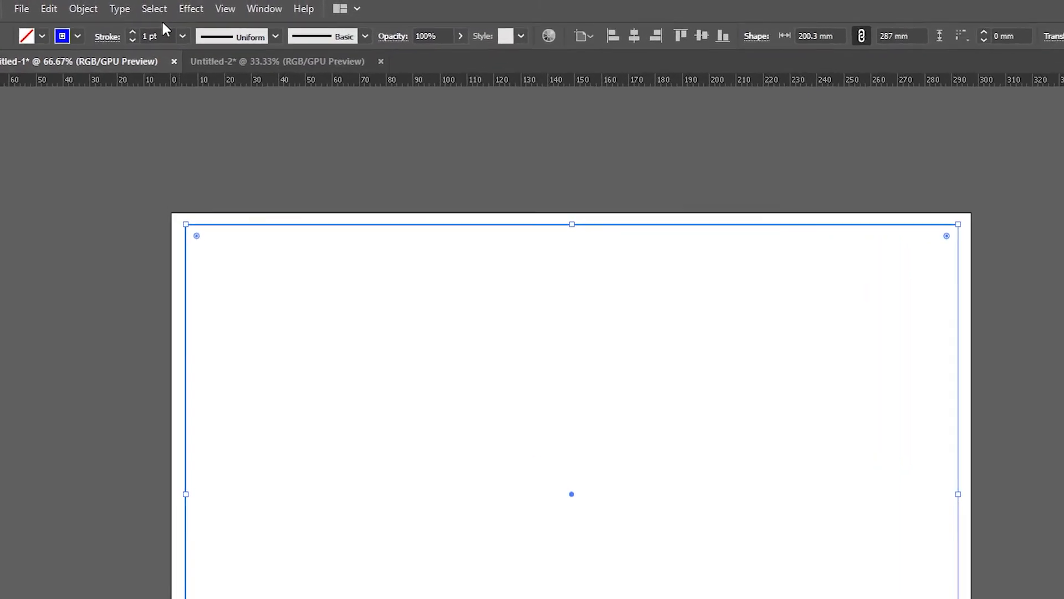
left_click(225, 8)
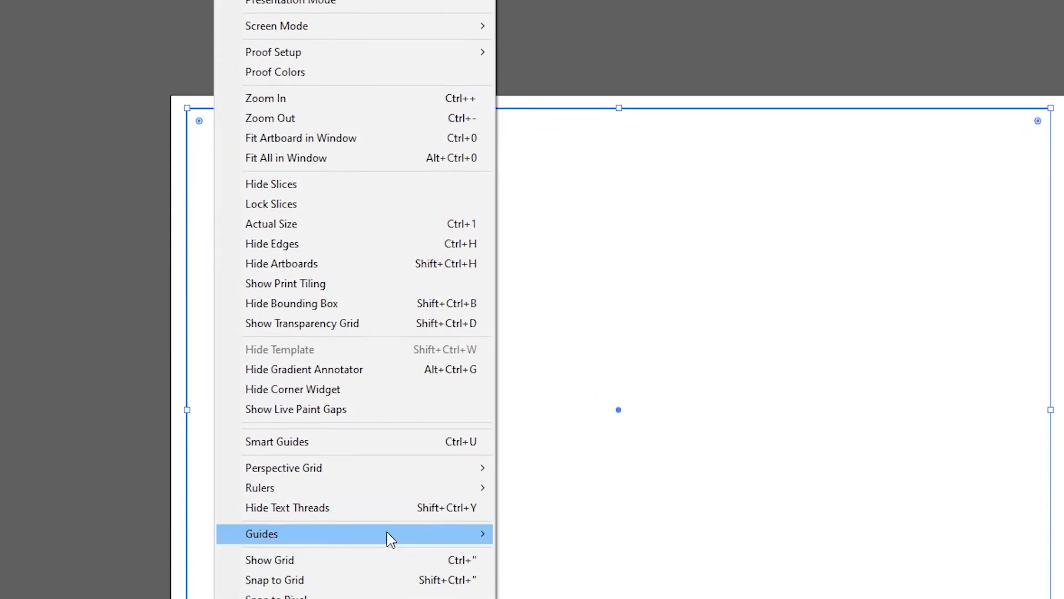
mouse_move(400, 382)
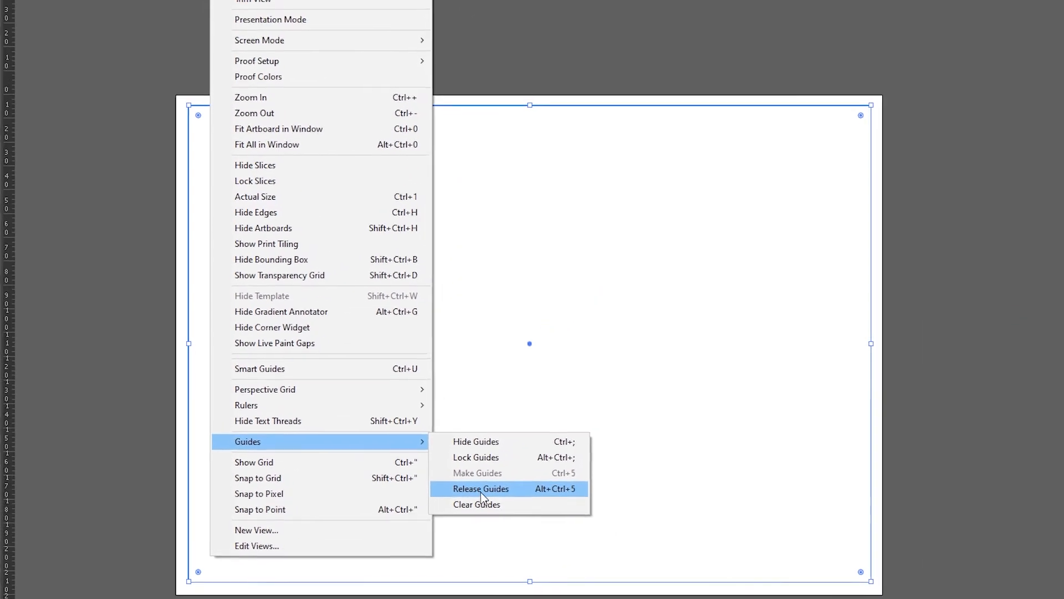
left_click(481, 488)
left_click(388, 245)
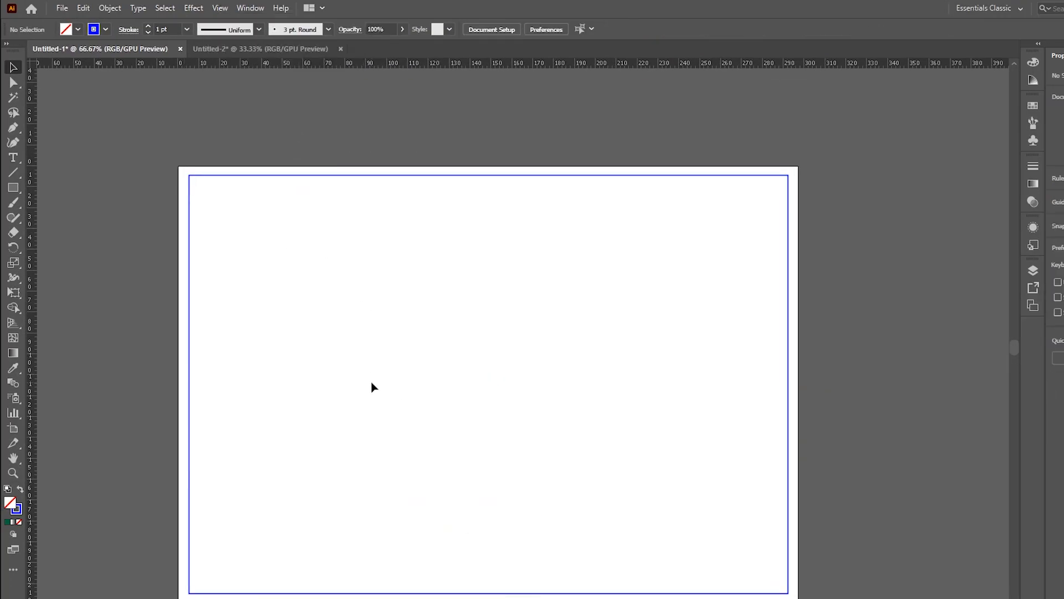
key("ctrl+a")
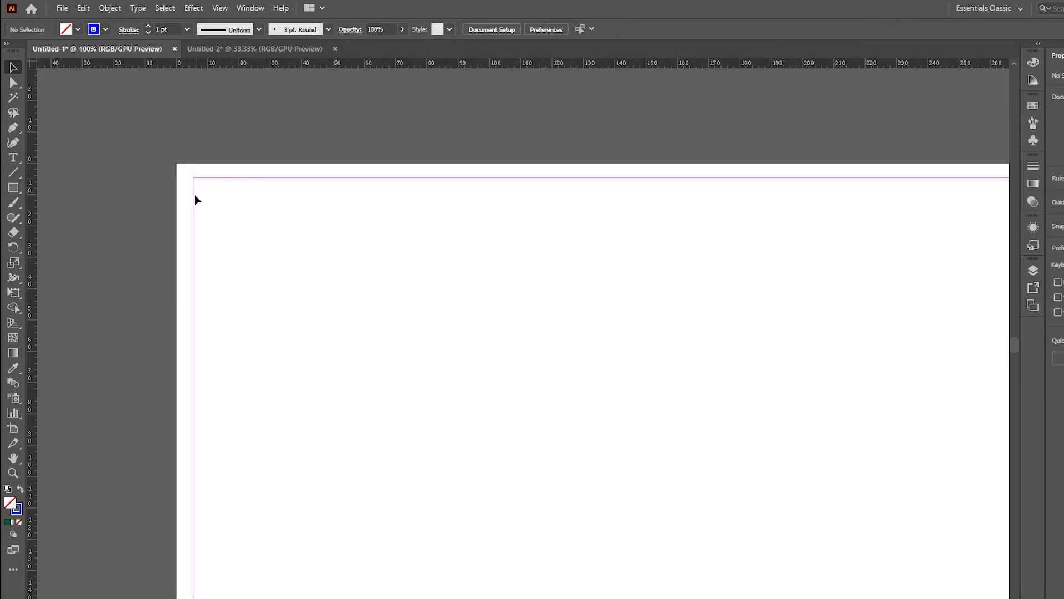
Step: Inspect the margin guide frame up close at the artboard's upper corners and as a whole
key("ctrl+minus")
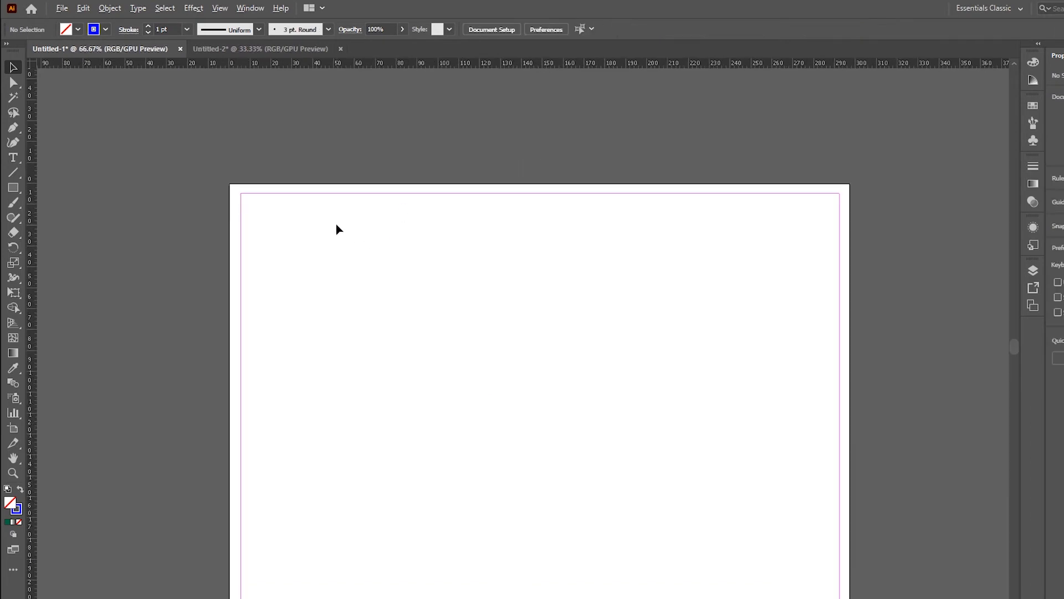
left_click_drag(452, 255, 414, 256)
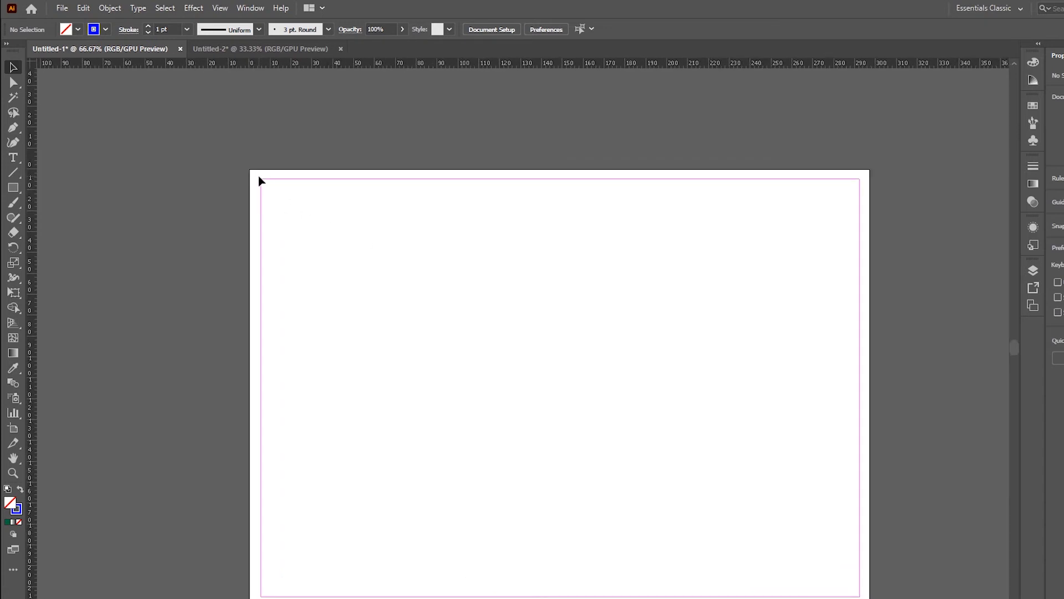
scroll(258, 155, "up", 3)
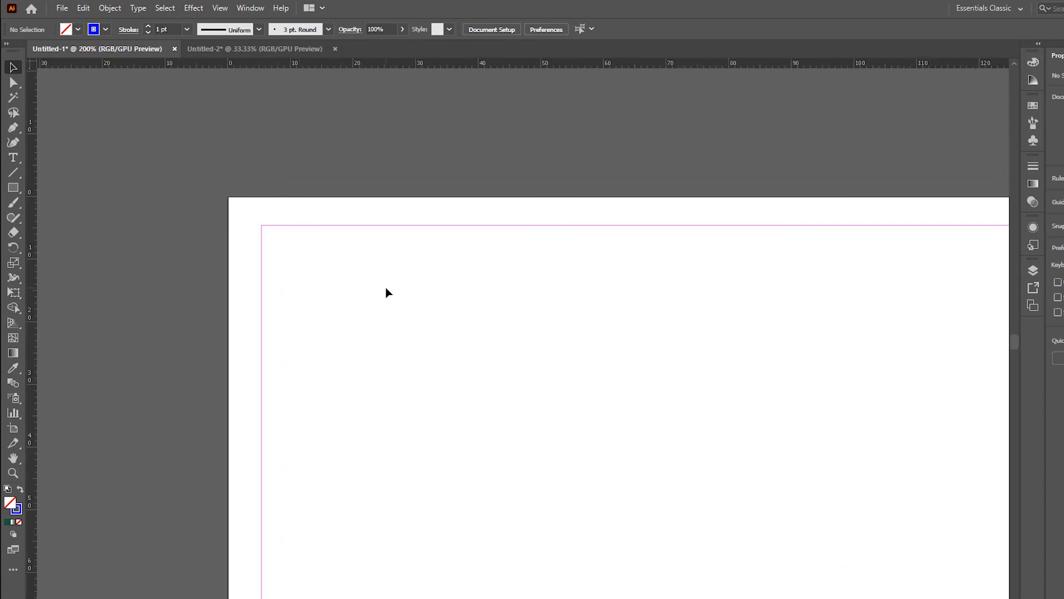
scroll(385, 291, "down", 1)
left_click_drag(523, 321, 349, 203)
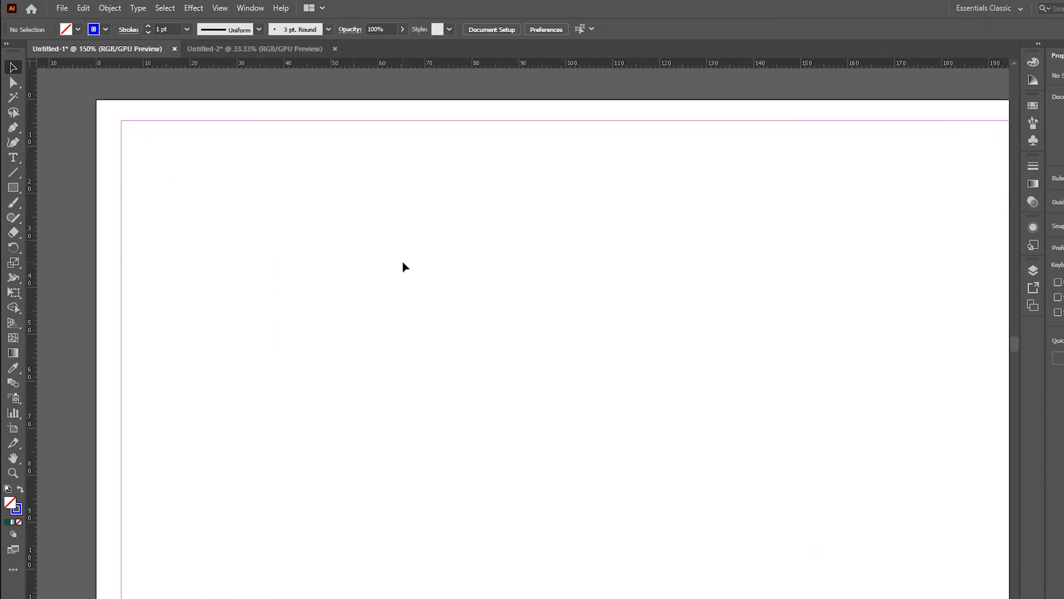
scroll(376, 221, "down", 1)
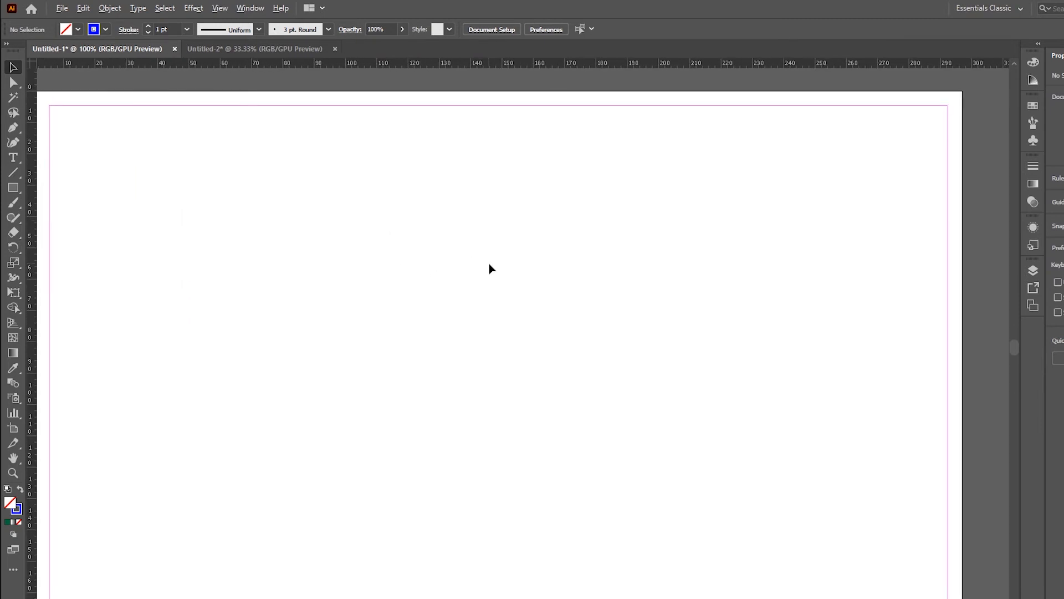
scroll(489, 268, "down", 2)
scroll(391, 277, "up", 1)
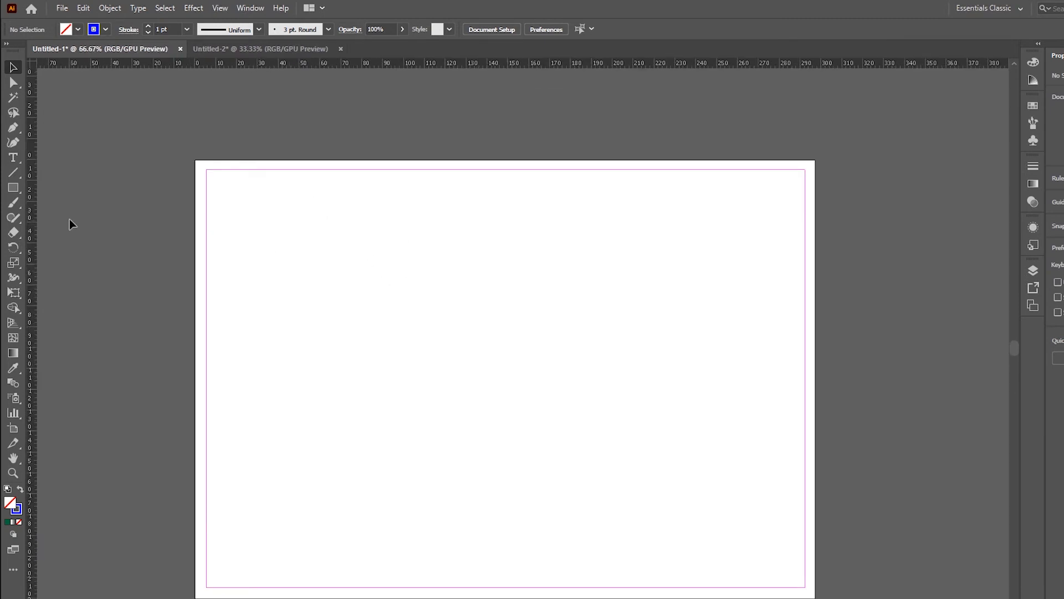
Step: Draw a five-pointed star about 196 × 205 mm over the artboard's upper-left area and convert it into a guide
left_click_drag(11, 195, 87, 244)
left_click_drag(318, 238, 504, 368)
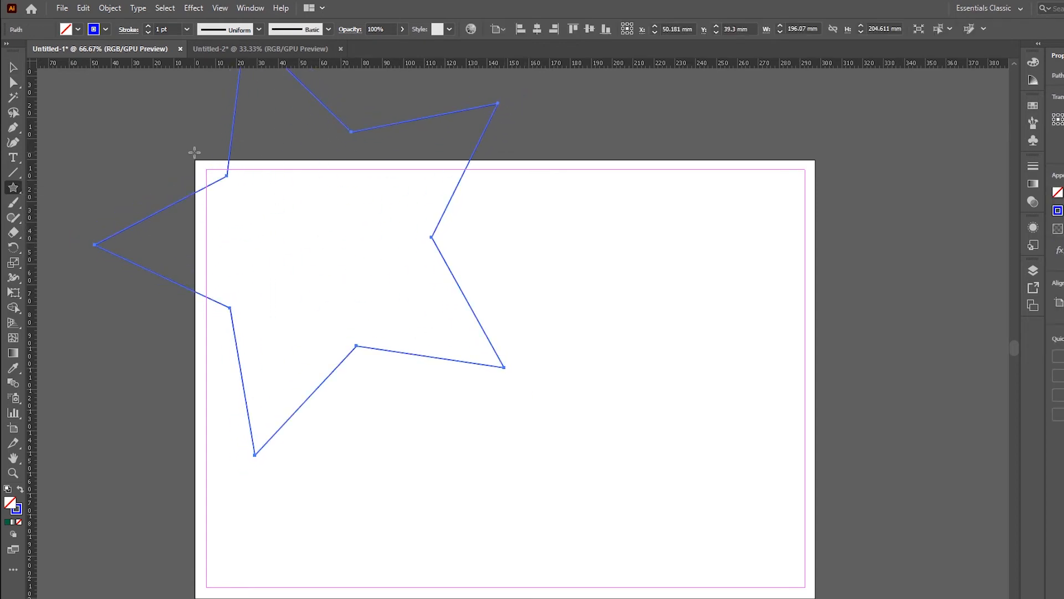
key("ctrl+5")
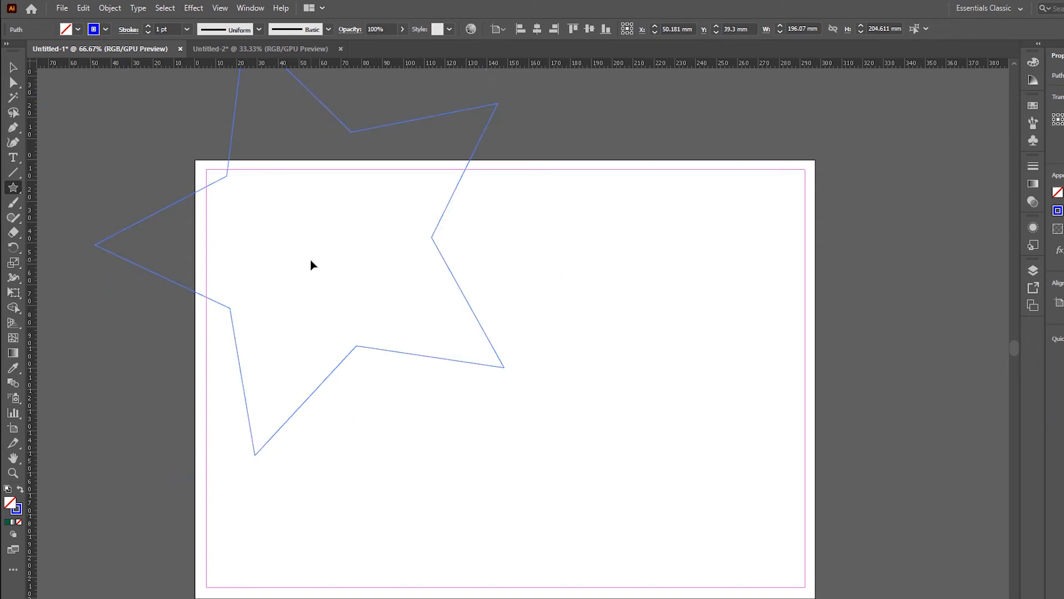
left_click(10, 68)
left_click(577, 271)
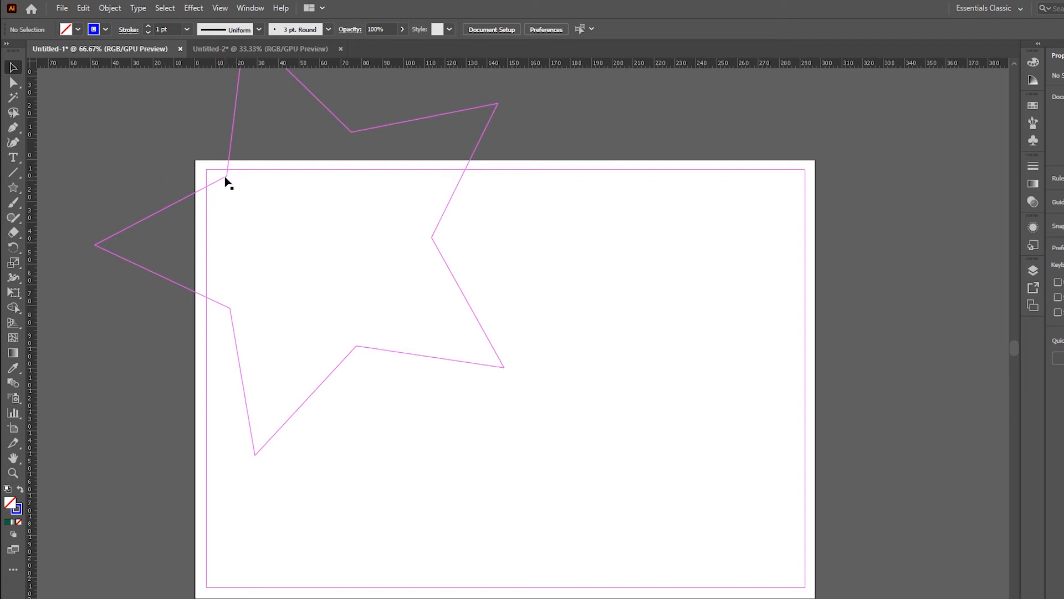
Step: Draw a closed six-point freeform polygon about 101 × 77 mm beside the star guide, using the Pen tool
left_click(205, 178)
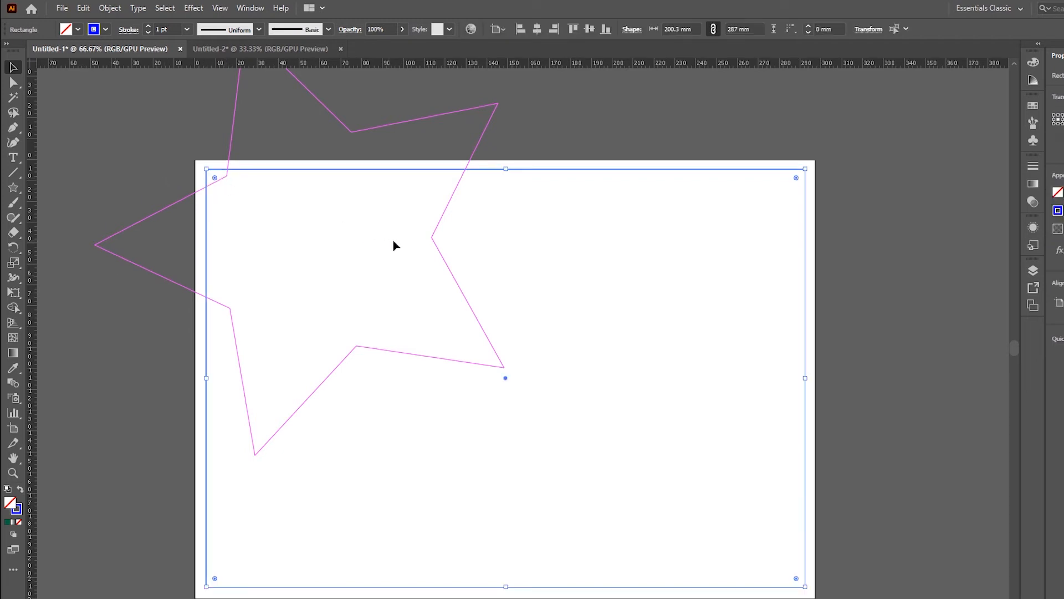
left_click(436, 252)
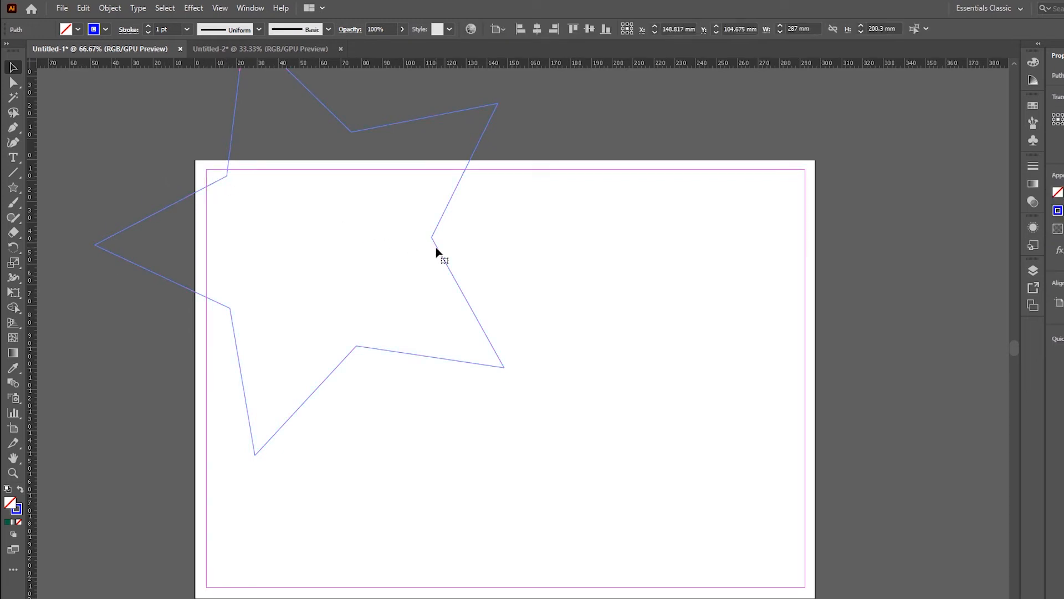
left_click(12, 131)
left_click(557, 215)
left_click(714, 257)
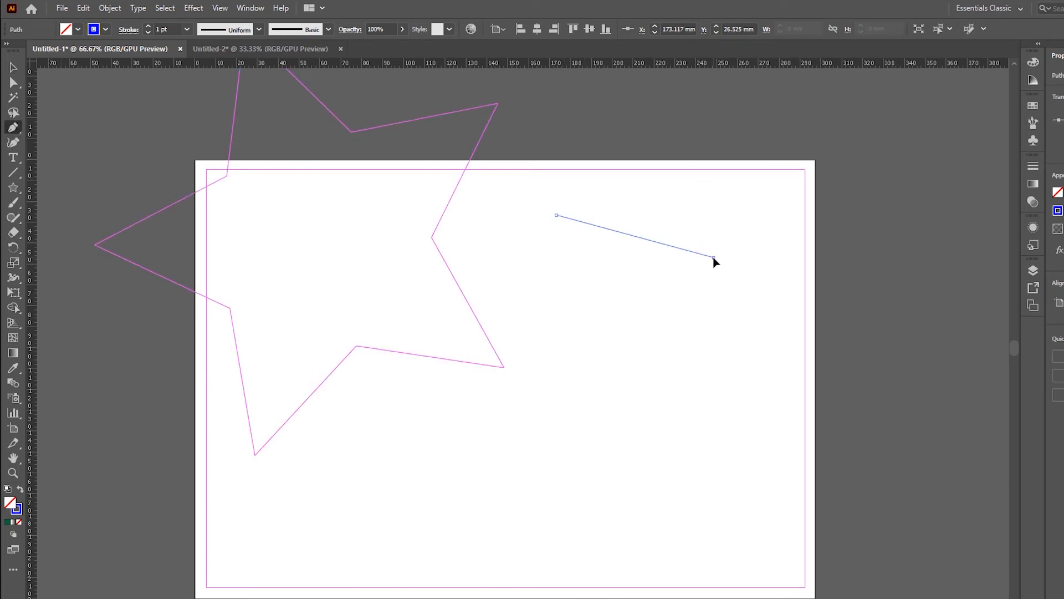
left_click(684, 375)
left_click(547, 361)
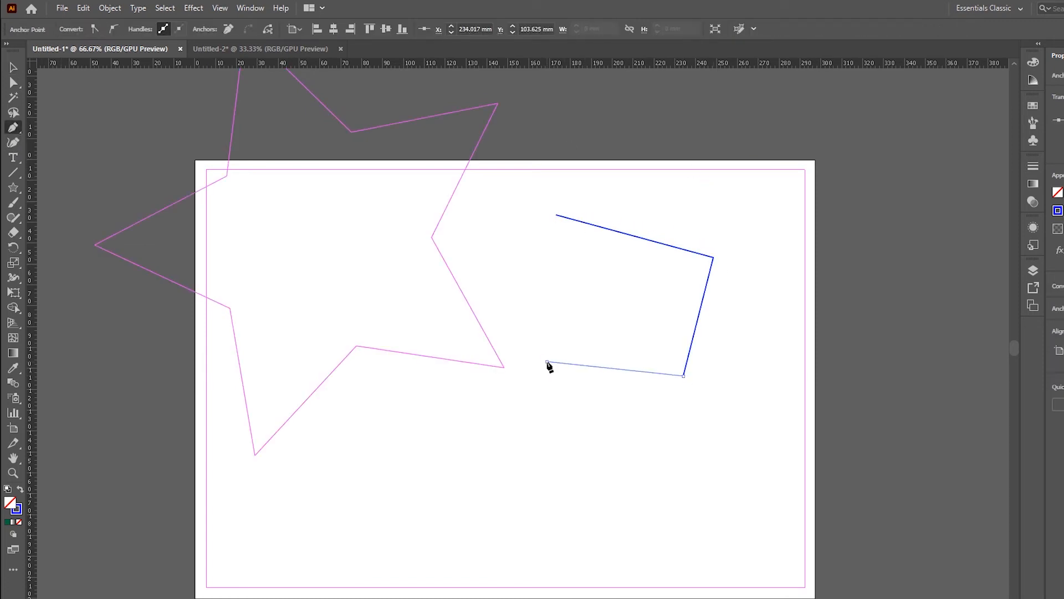
left_click(553, 283)
left_click(502, 234)
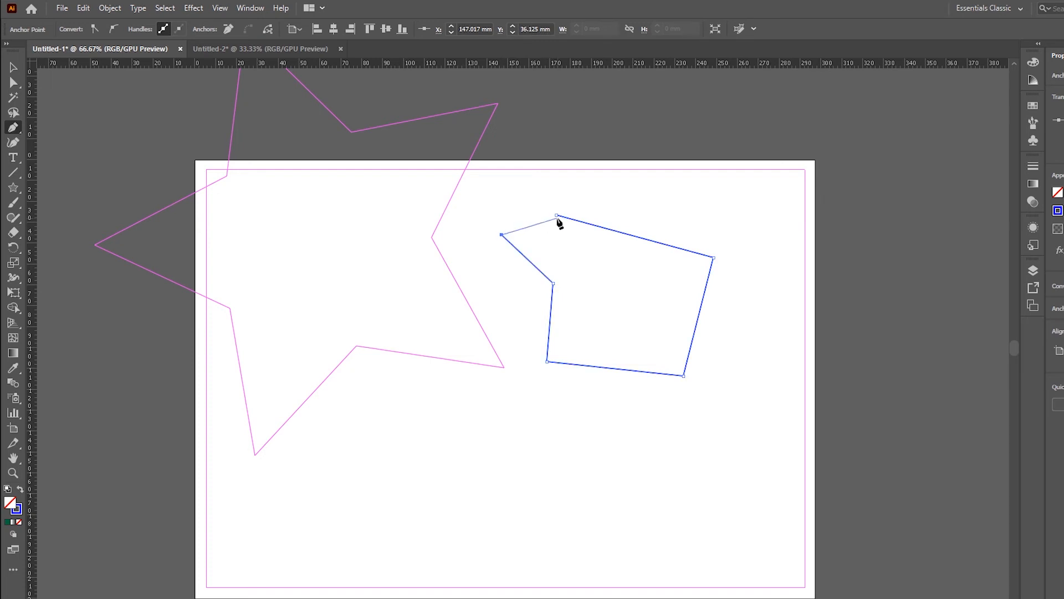
left_click(557, 216)
Step: Convert the six-point polygon into a guide and deselect it
key("ctrl+r")
key("ctrl+r")
key("ctrl+5")
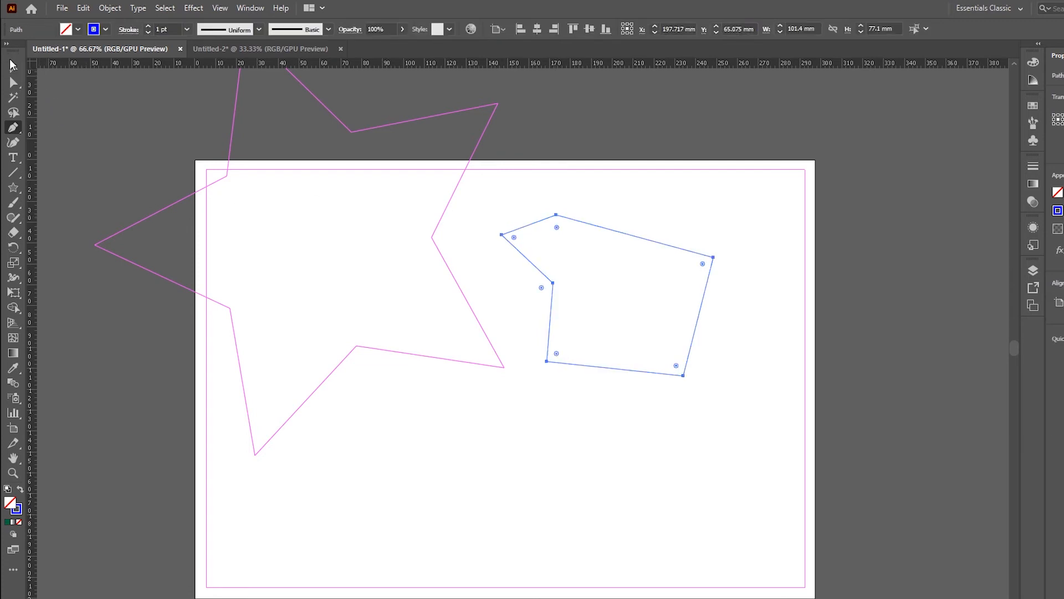
left_click(12, 65)
left_click(601, 440)
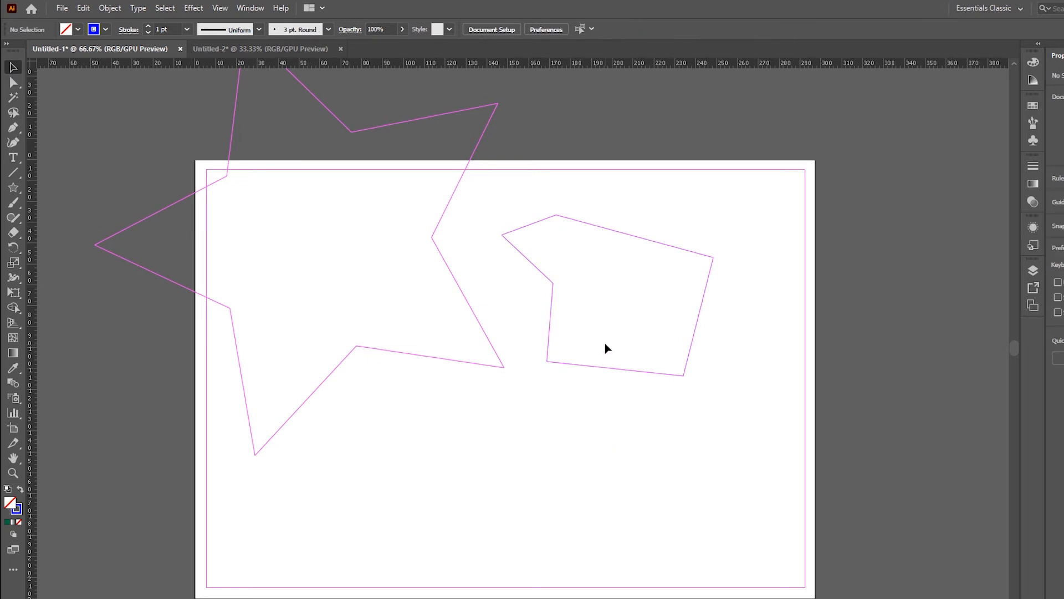
Step: Draw an ellipse about 66 × 61 mm below the polygon guide and leave it as a regular shape
left_click(12, 188)
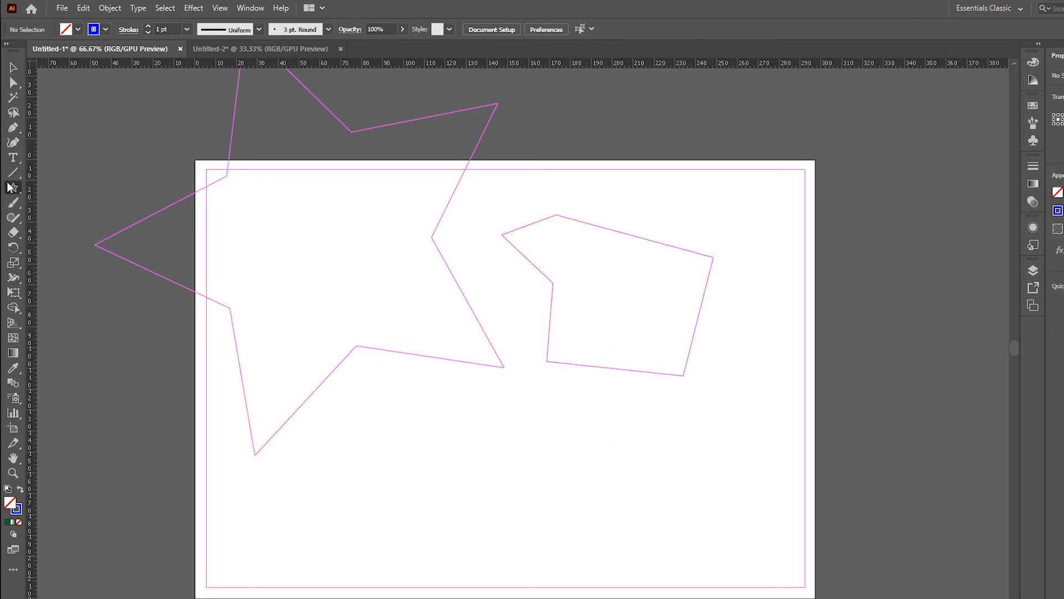
left_click_drag(10, 187, 78, 219)
left_click_drag(414, 425, 549, 548)
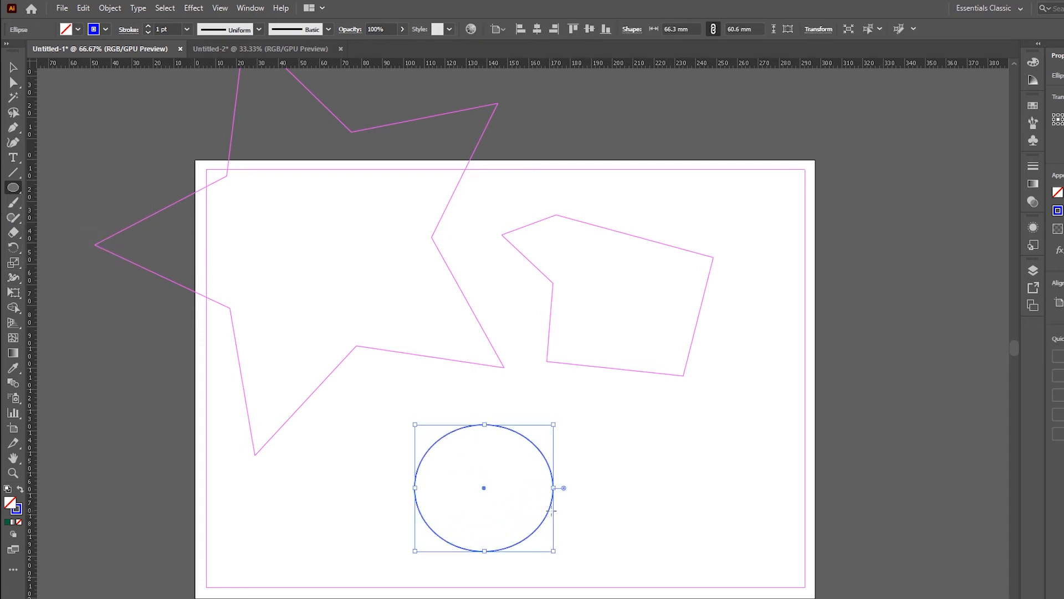
left_click(13, 67)
right_click(537, 438)
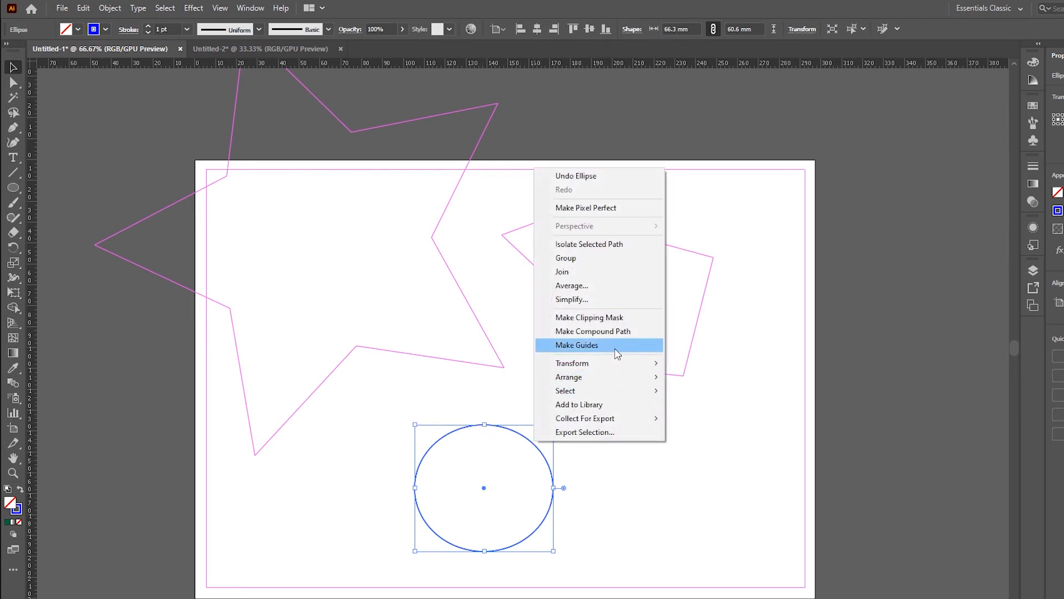
left_click(468, 436)
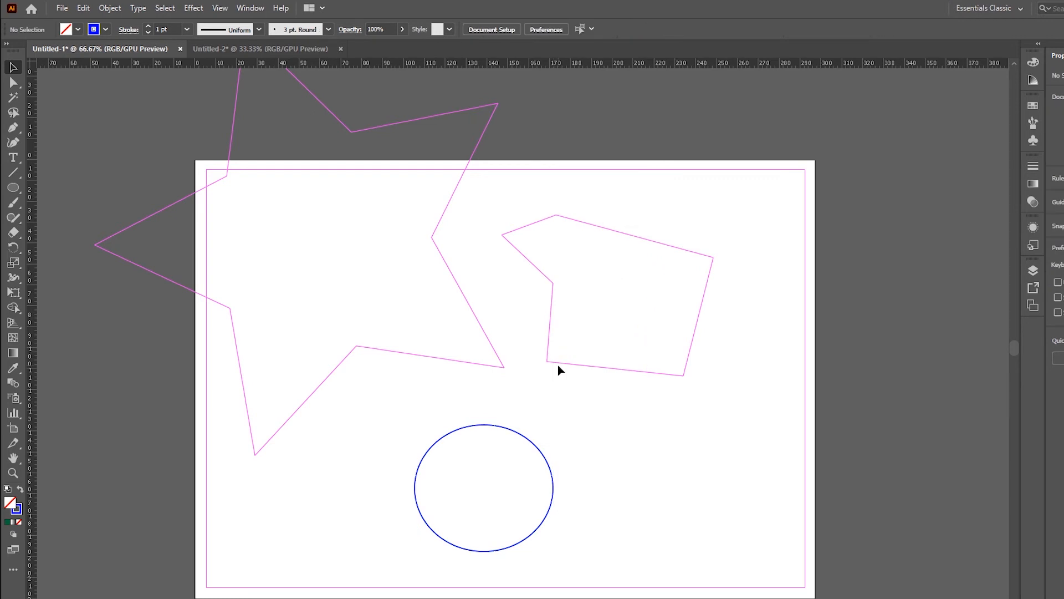
Step: Release the polygon guide into a regular path and fill it with bright green
left_click(557, 363)
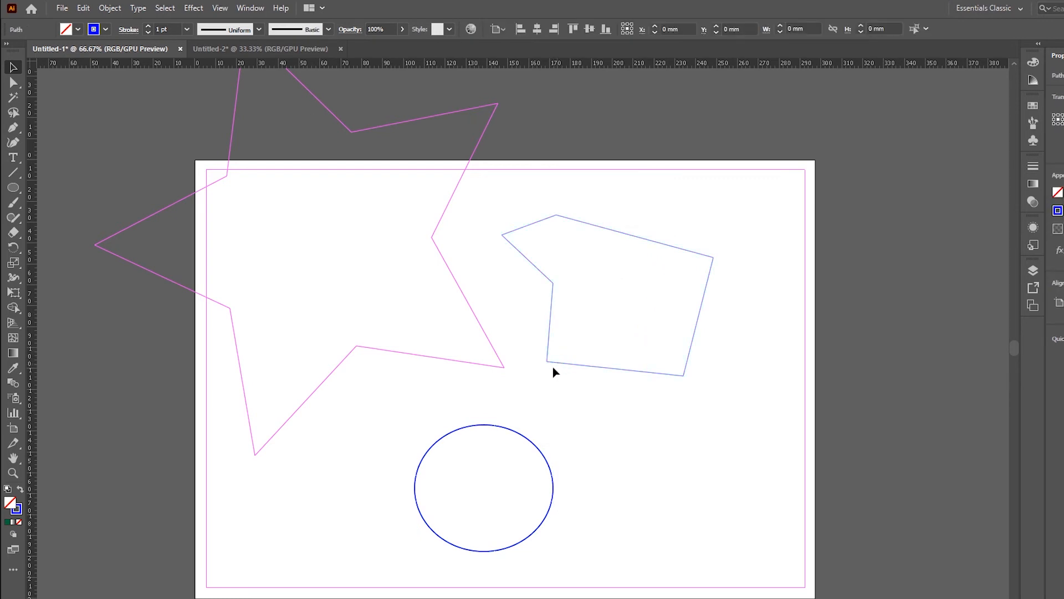
right_click(551, 305)
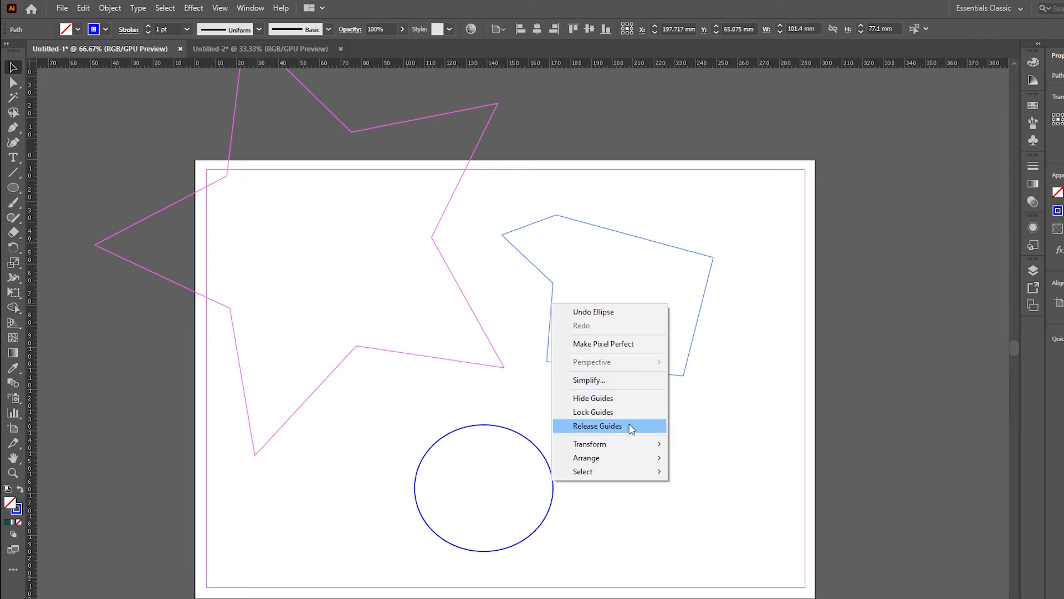
left_click(220, 7)
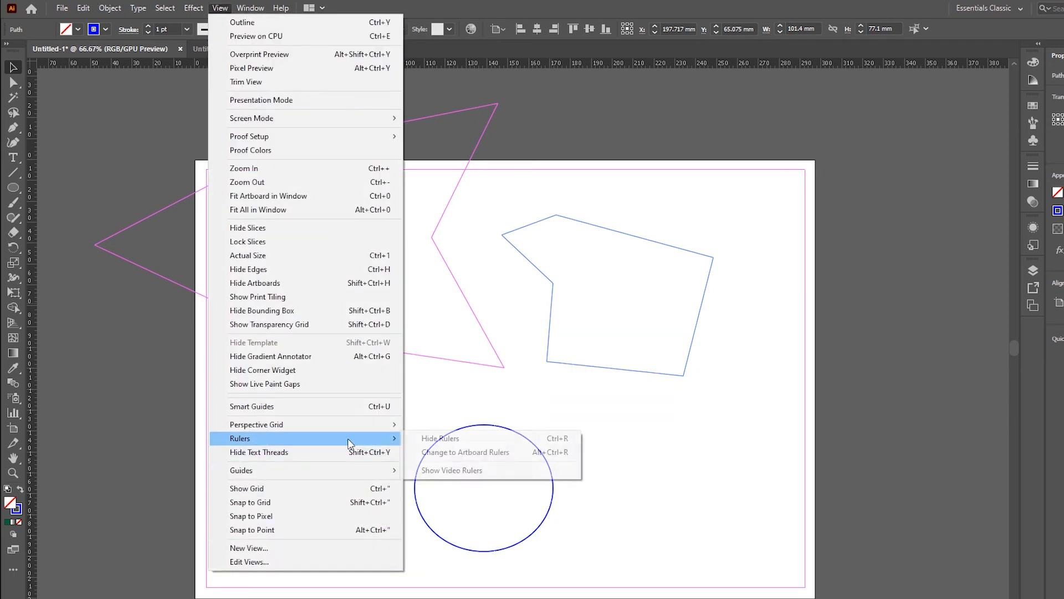
mouse_move(352, 469)
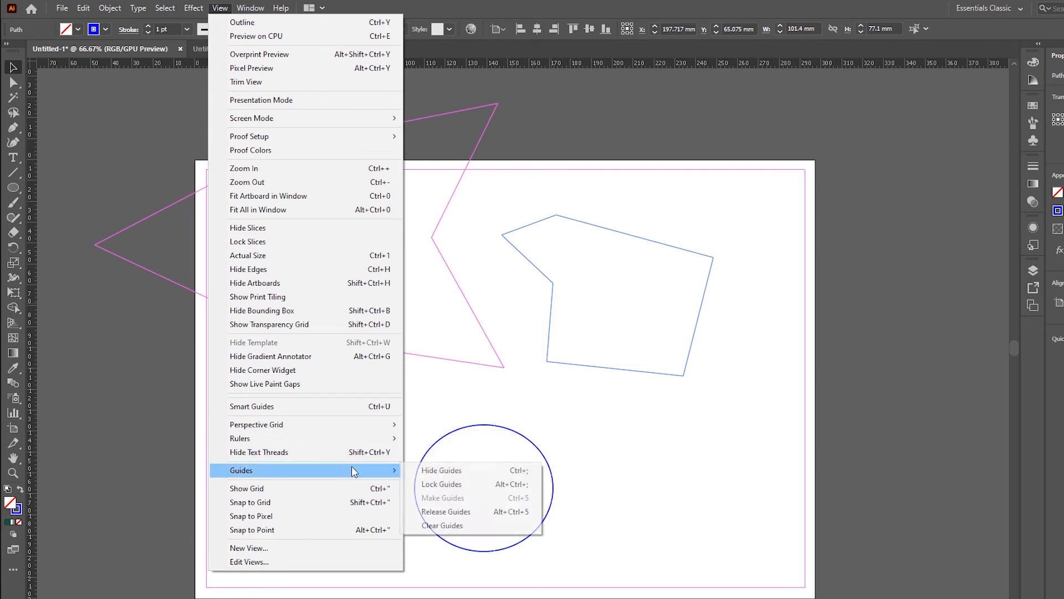
left_click(481, 513)
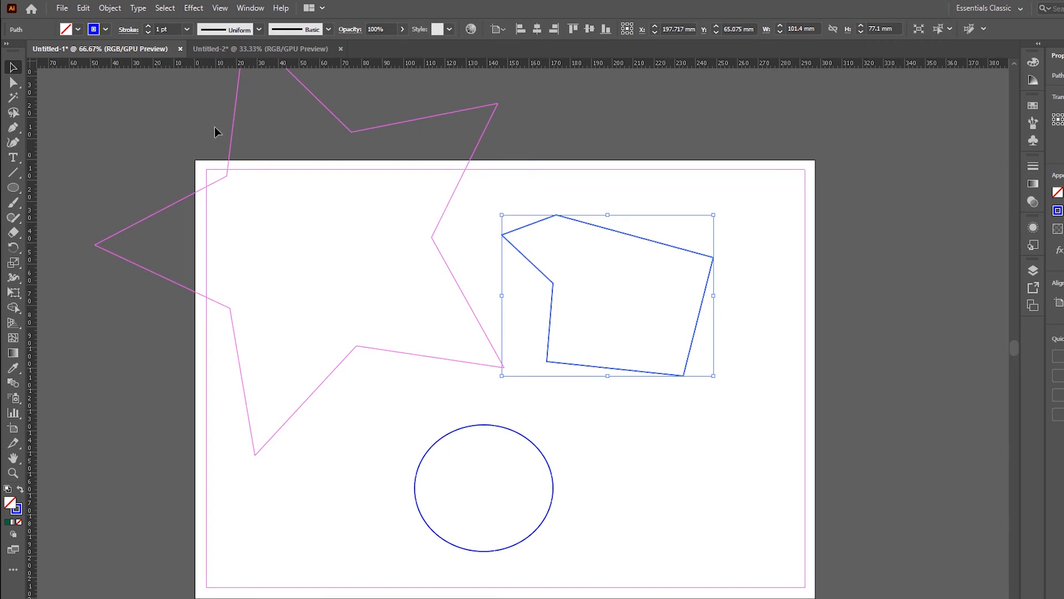
left_click(78, 30)
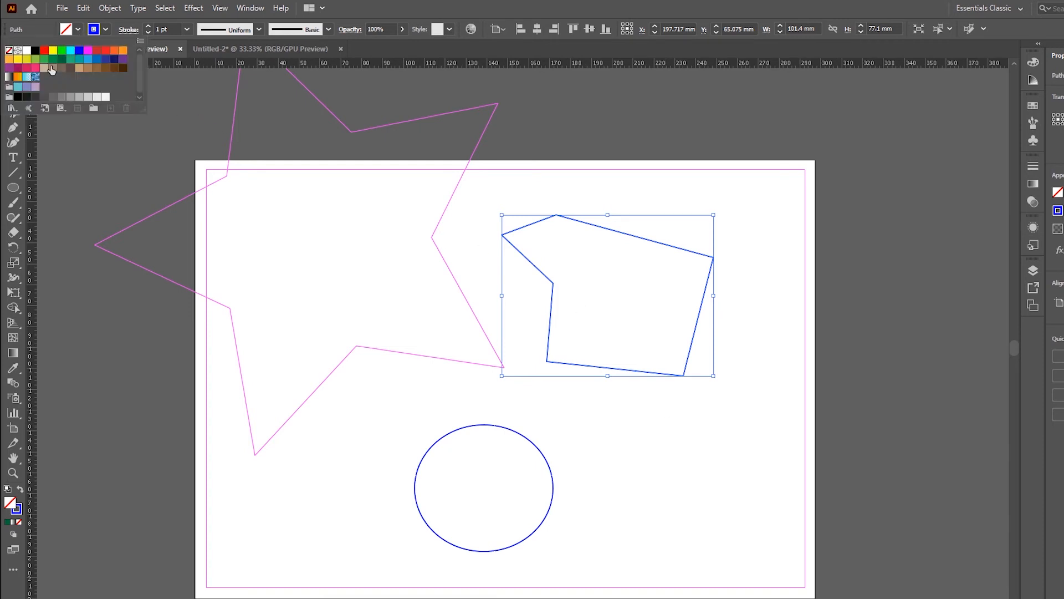
left_click(61, 51)
left_click(731, 407)
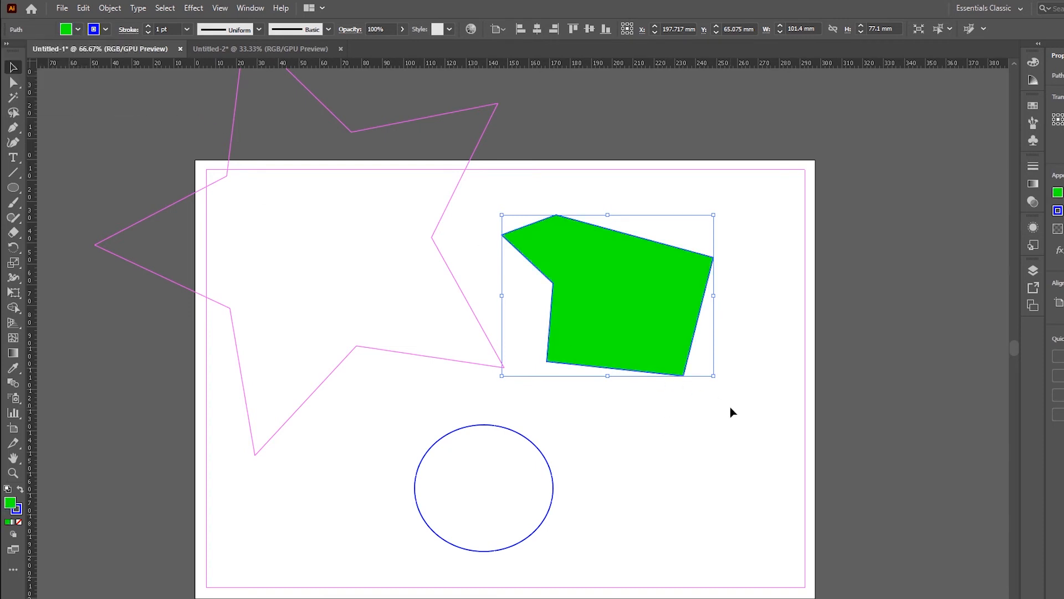
Step: Delete the star guide, the green polygon and the ellipse together, keeping the margin frame guide
left_click(735, 408)
left_click_drag(375, 250, 614, 471)
key("Delete")
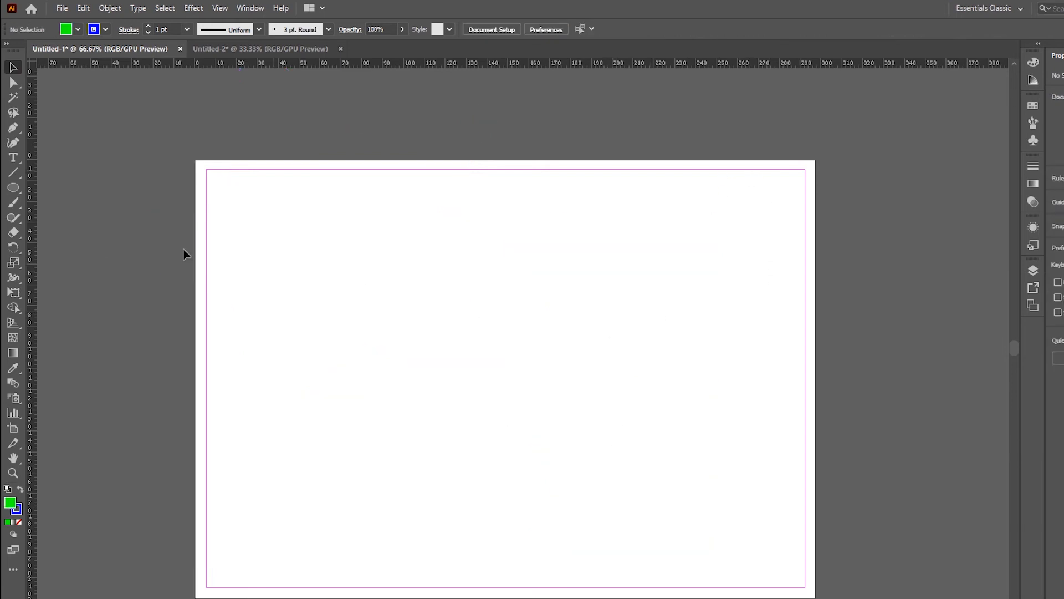
Step: Add a vertical ruler guide at about 73 mm and a horizontal ruler guide at about 46 mm on the artboard
left_click_drag(31, 140, 347, 178)
left_click_drag(391, 65, 433, 256)
left_click(418, 280)
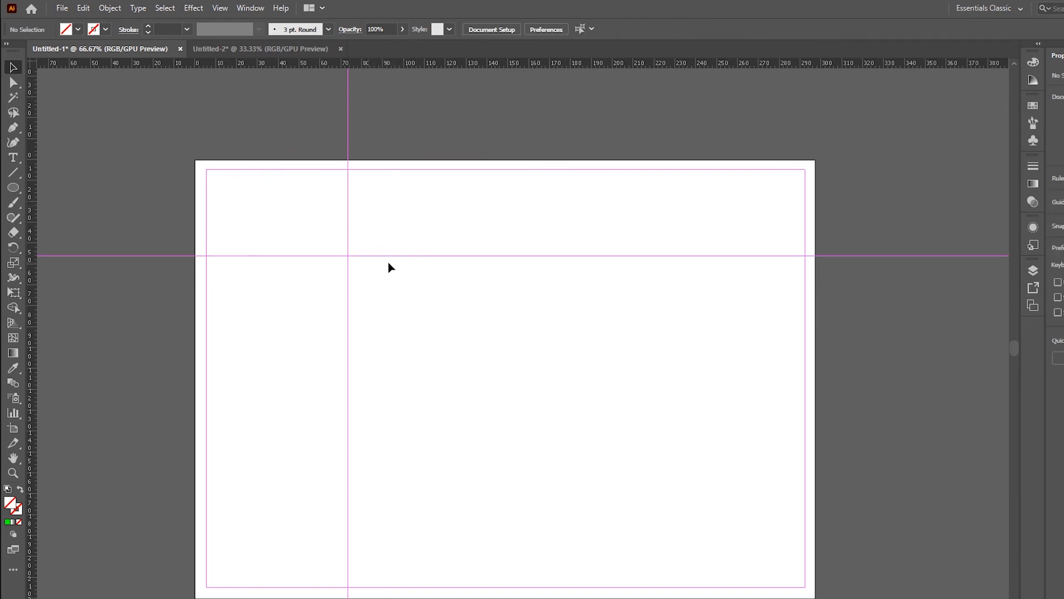
Step: Draw a rectangle with its upper-left corner at the intersection of the two ruler guides and fill it with blue
left_click_drag(12, 189, 59, 190)
left_click_drag(349, 255, 585, 413)
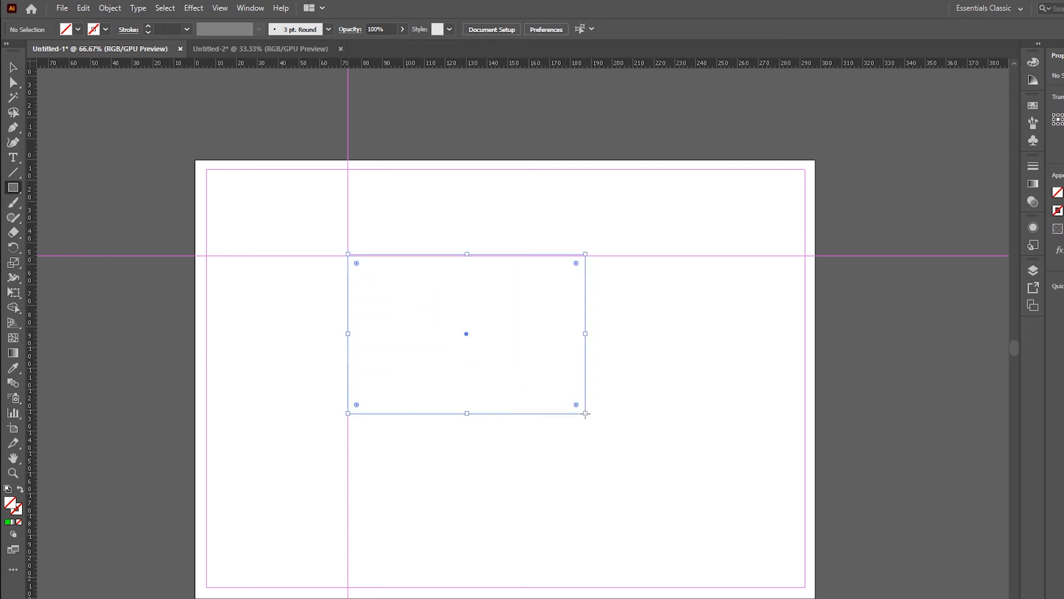
left_click(70, 32)
left_click(79, 50)
key("v")
Step: Select the vertical, horizontal and margin frame guides in turn and review the available view options for guides
mouse_move(348, 188)
left_mouse_down()
mouse_move(297, 189)
mouse_move(348, 189)
left_mouse_up()
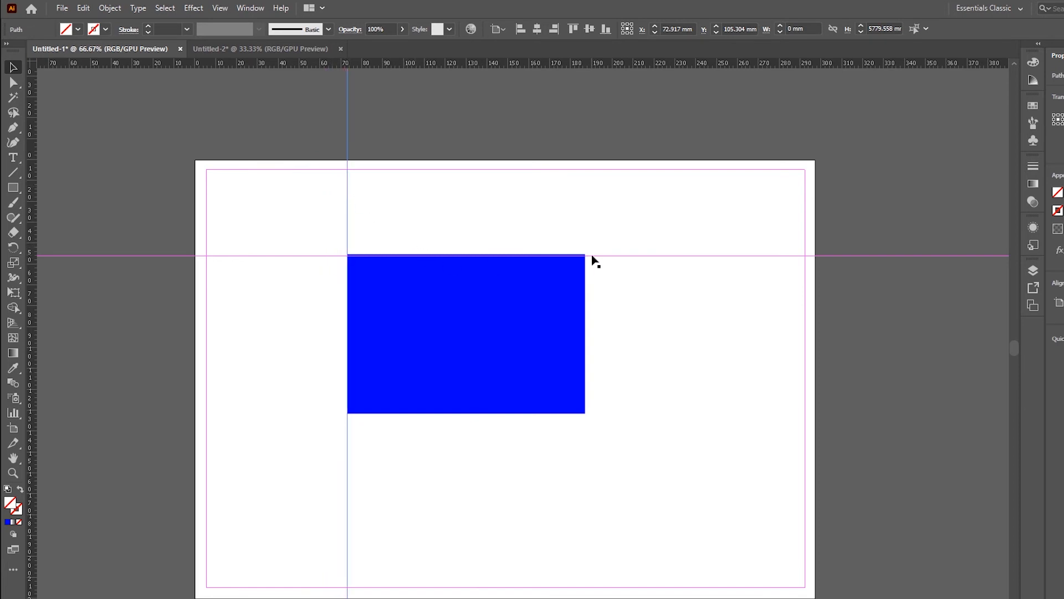
left_click_drag(599, 256, 597, 256)
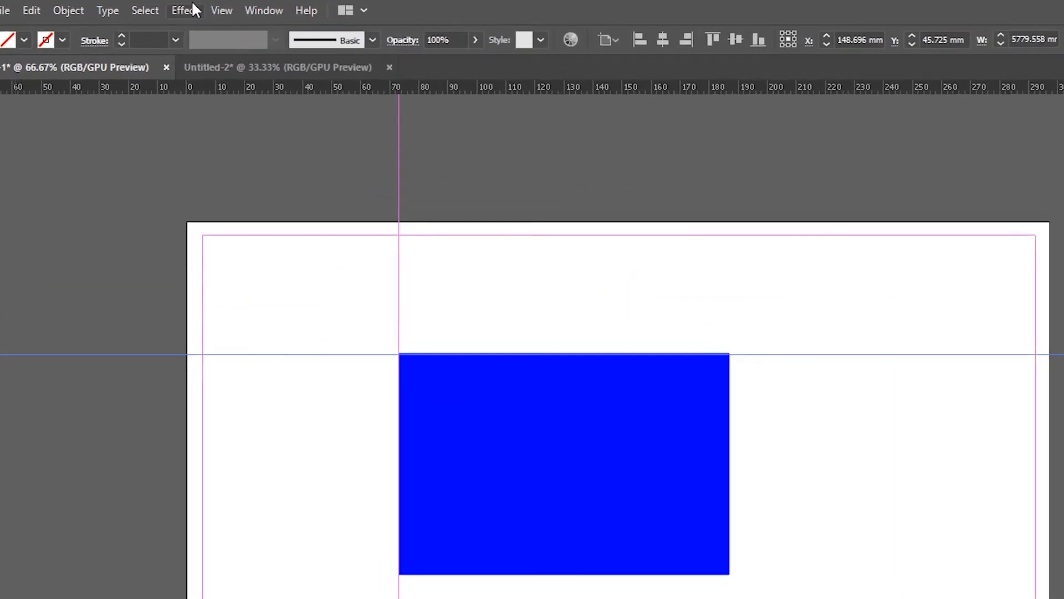
left_click(222, 12)
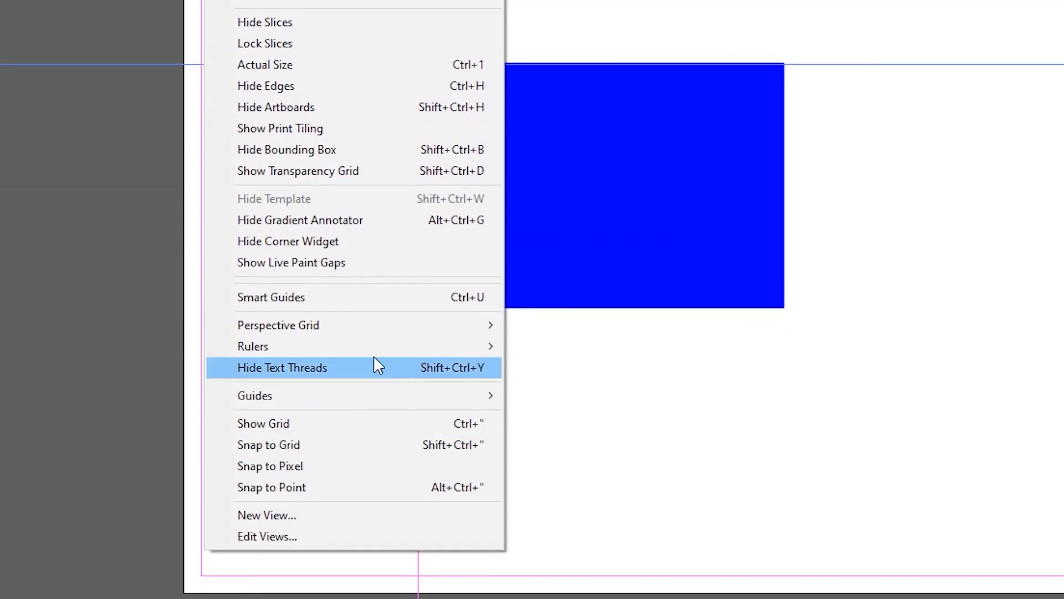
mouse_move(392, 398)
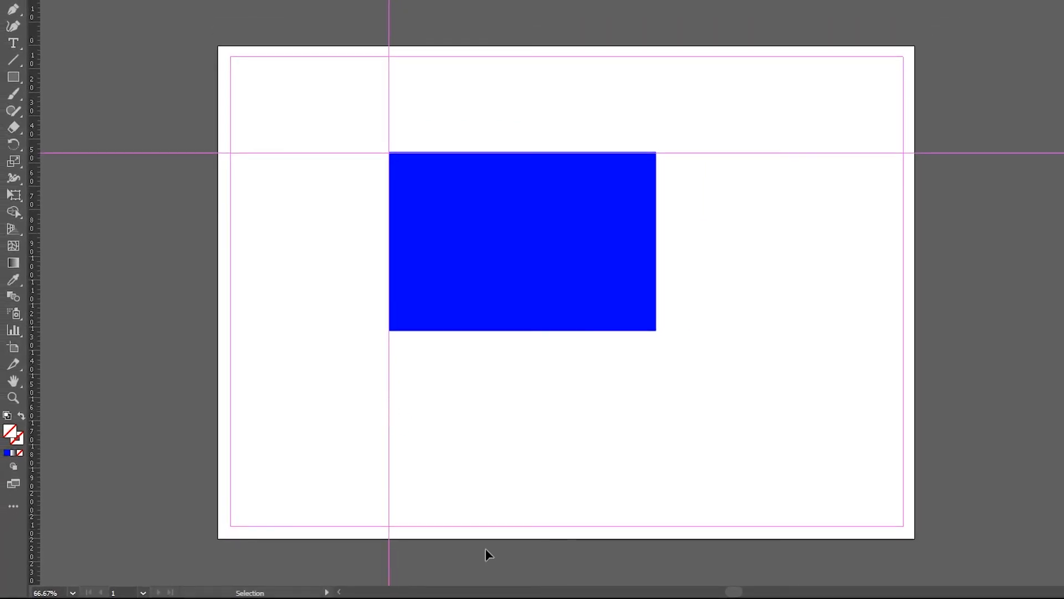
left_click(268, 57)
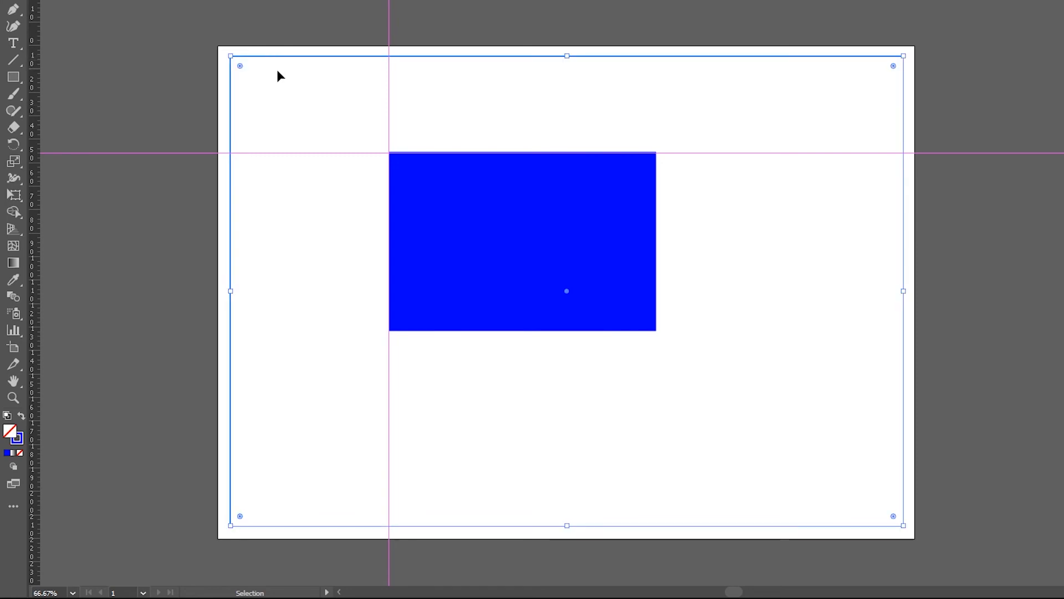
key("a")
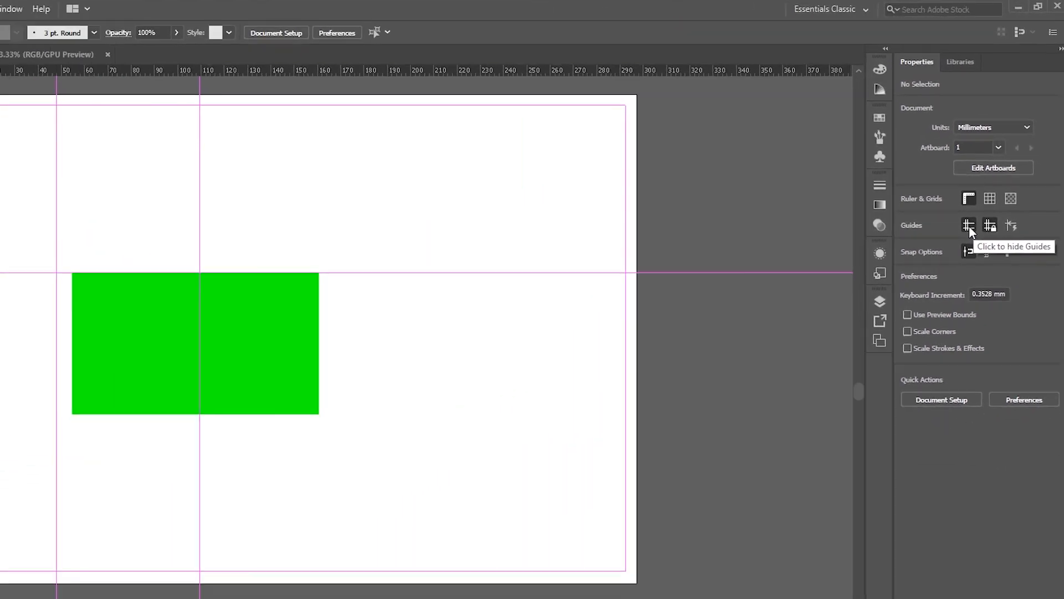
Step: Hide all guides, show them again, and review the commands for rulers and for hiding, unlocking and clearing guides
left_click(969, 226)
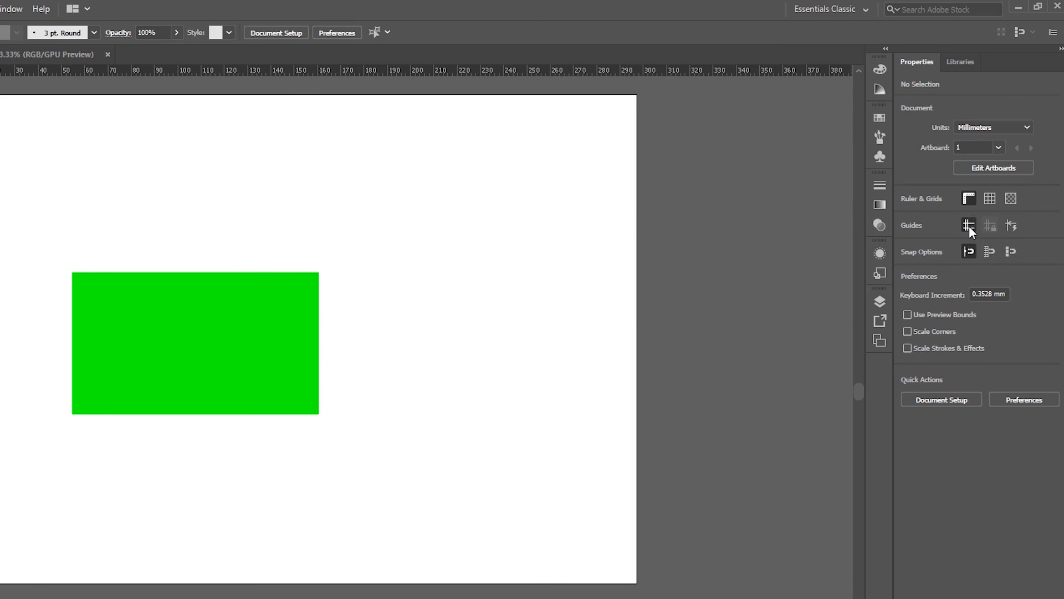
left_click(969, 225)
left_click(17, 8)
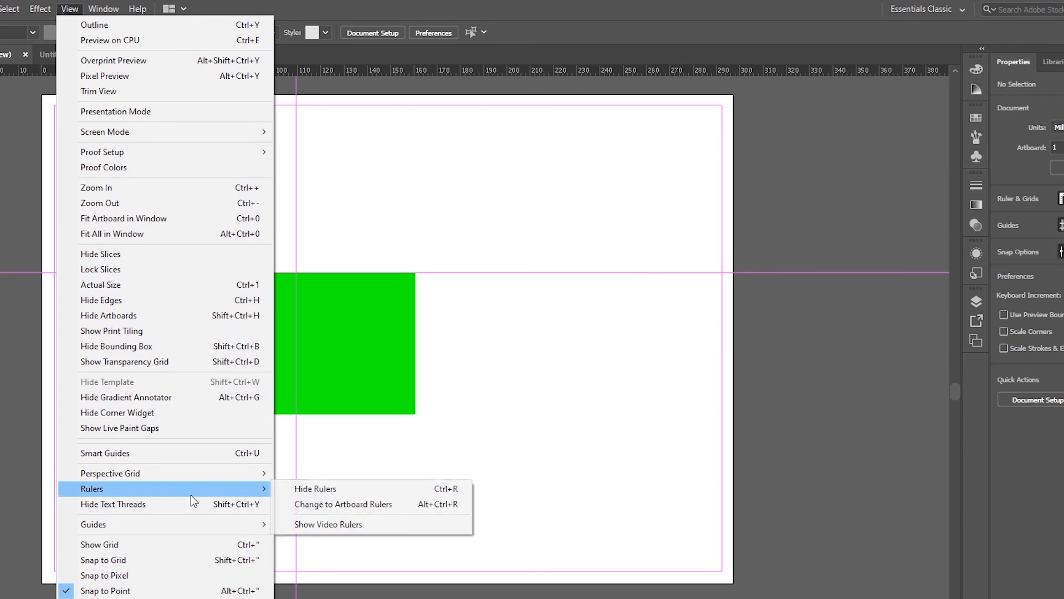
mouse_move(199, 529)
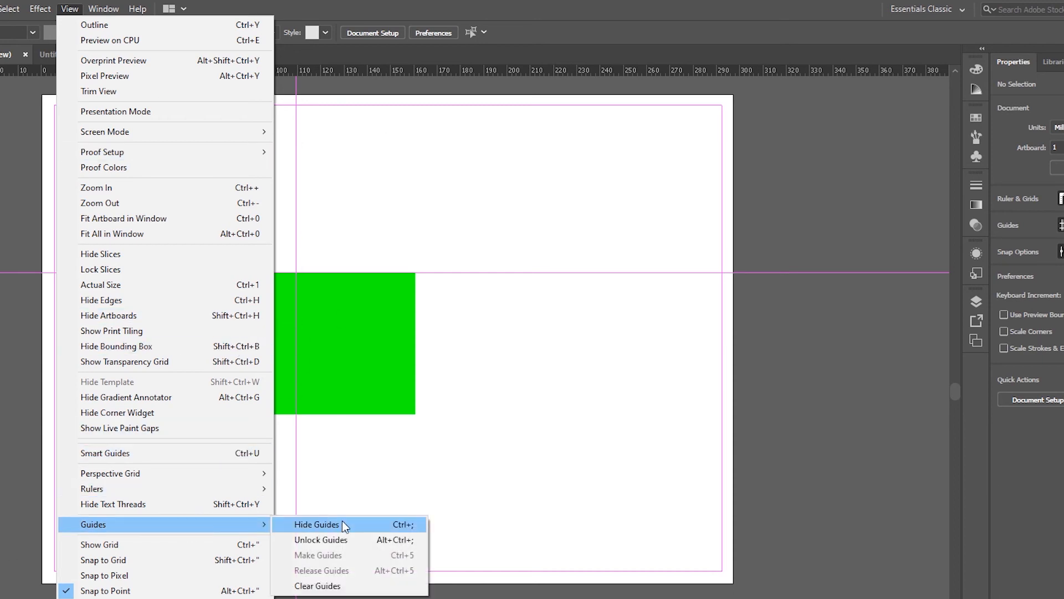
left_click(366, 587)
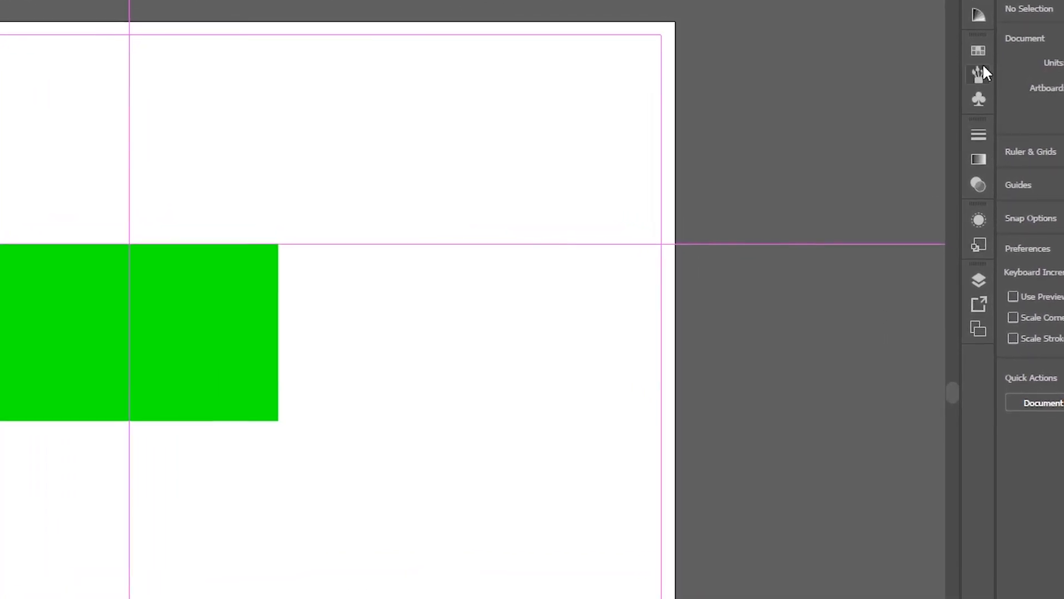
Step: Expand Layer 2 to list its guides and rectangles, and add a new layer above it
left_click(979, 280)
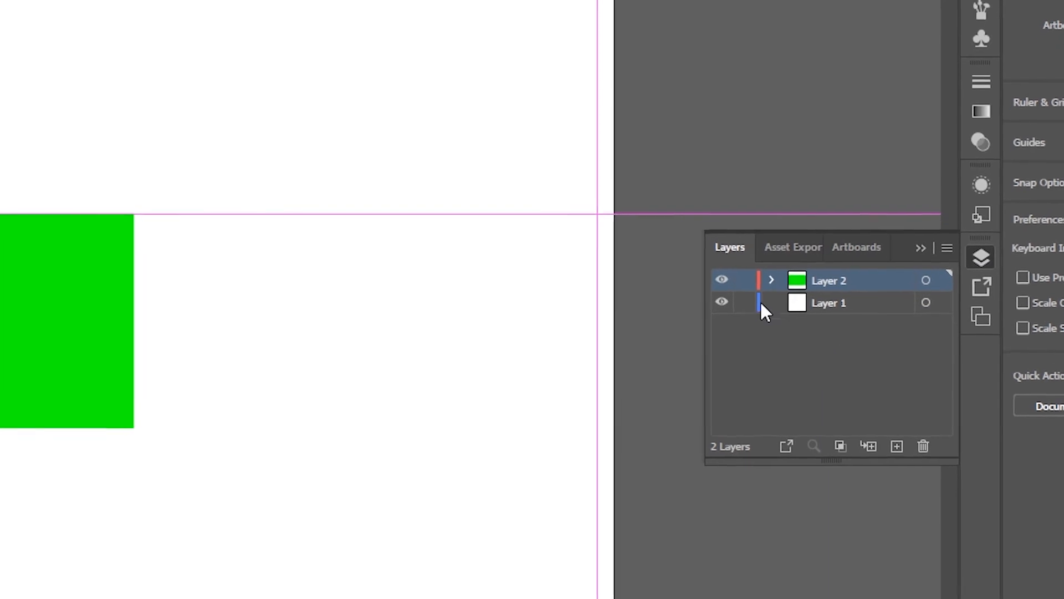
left_click(771, 280)
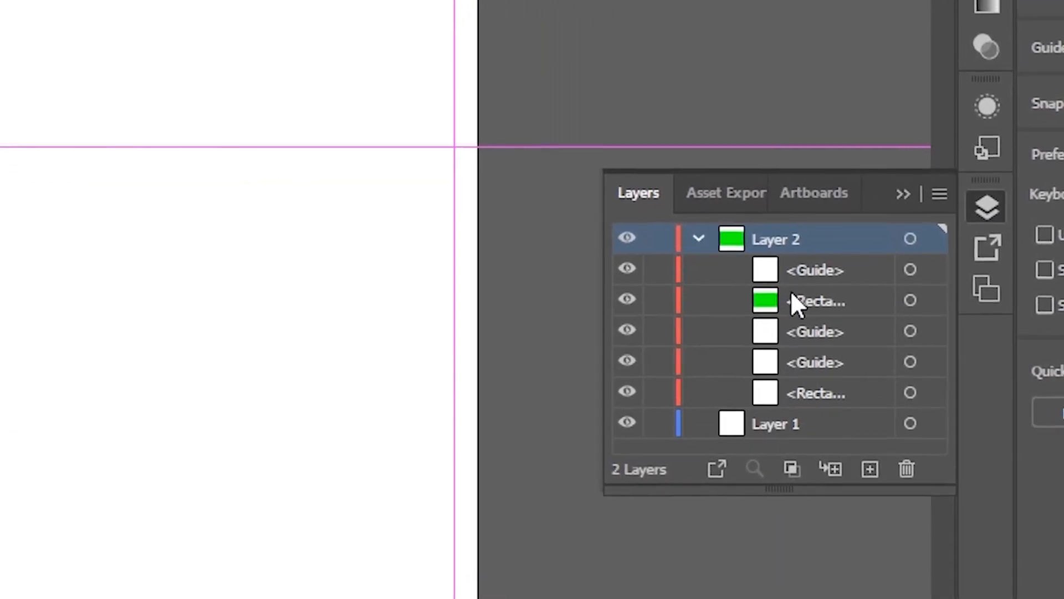
left_click(773, 269)
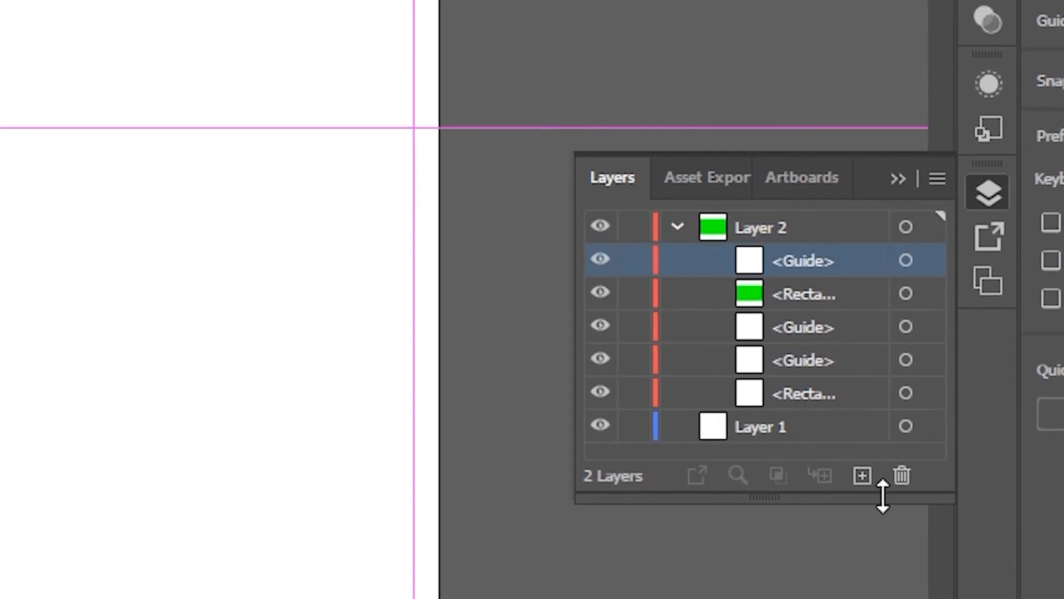
left_click(862, 476)
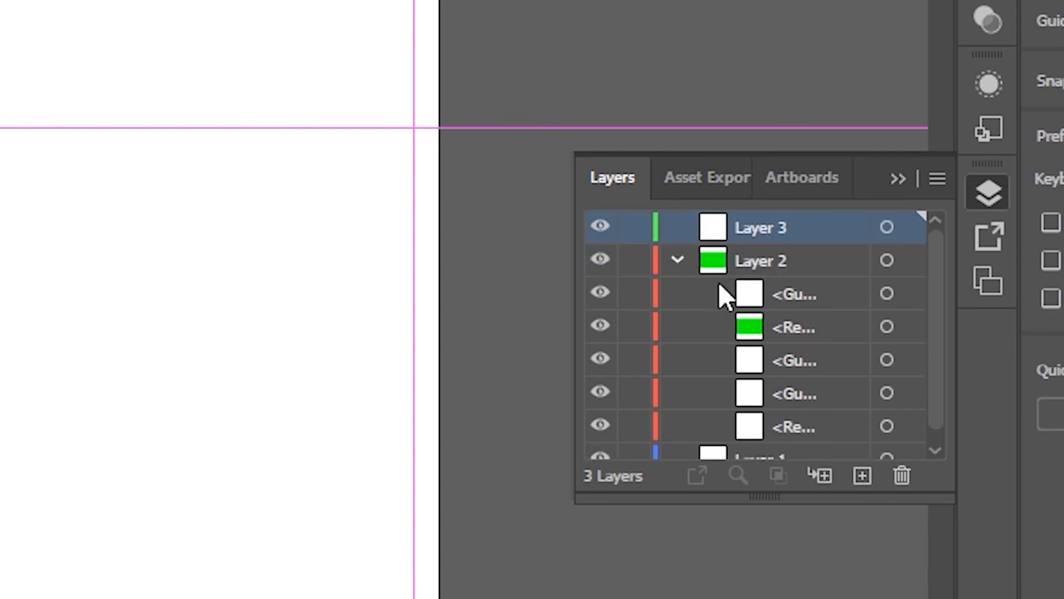
Step: Move the three ruler guides and the margin frame from Layer 2 into Layer 3, and collapse the layer list
left_click(751, 293)
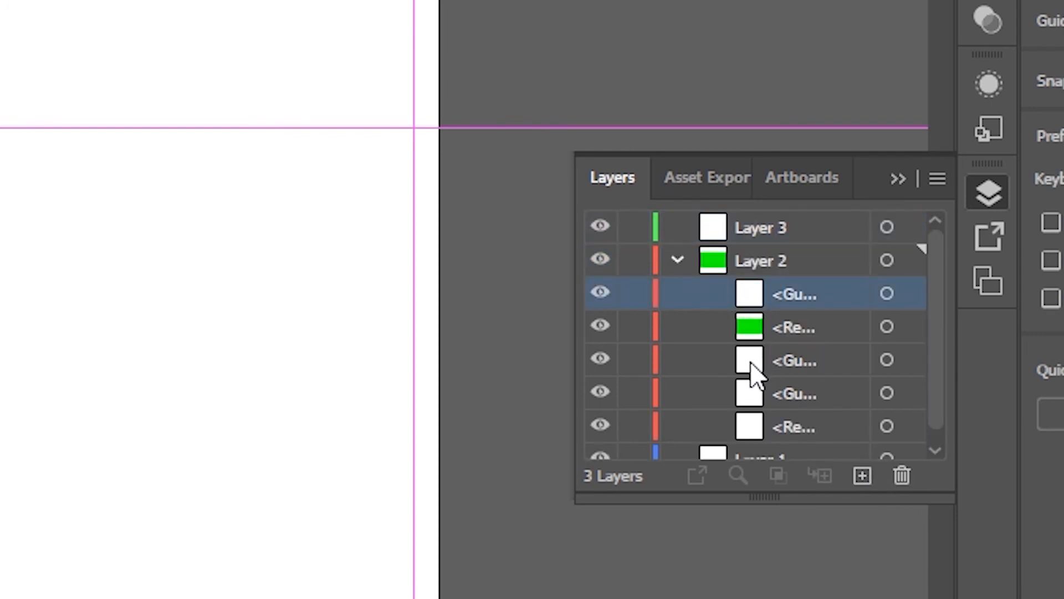
left_click(751, 367, "ctrl")
left_click(743, 396, "ctrl")
left_click(745, 430, "ctrl")
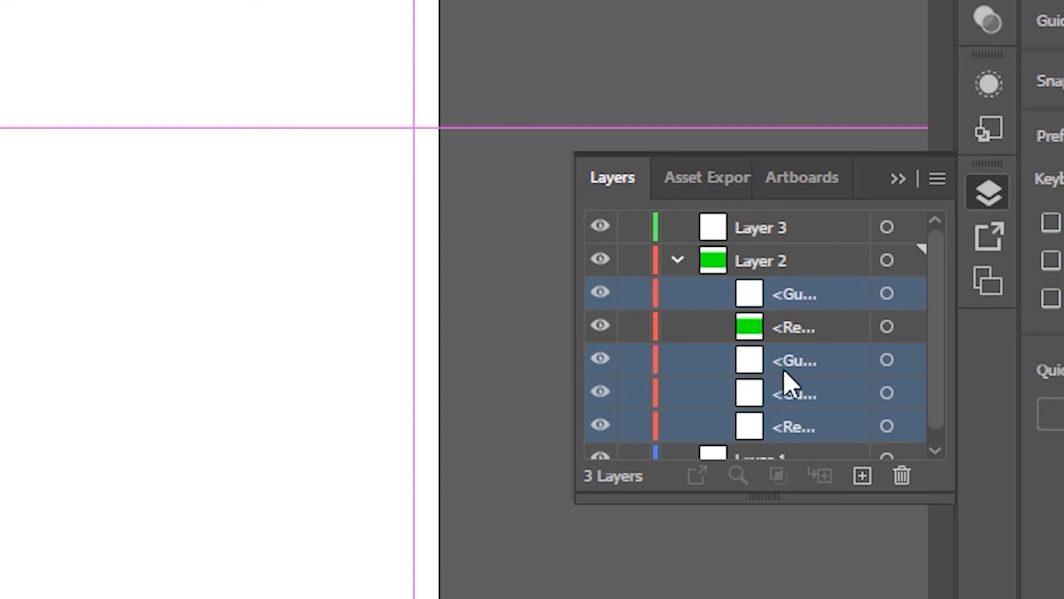
left_click_drag(784, 369, 722, 224)
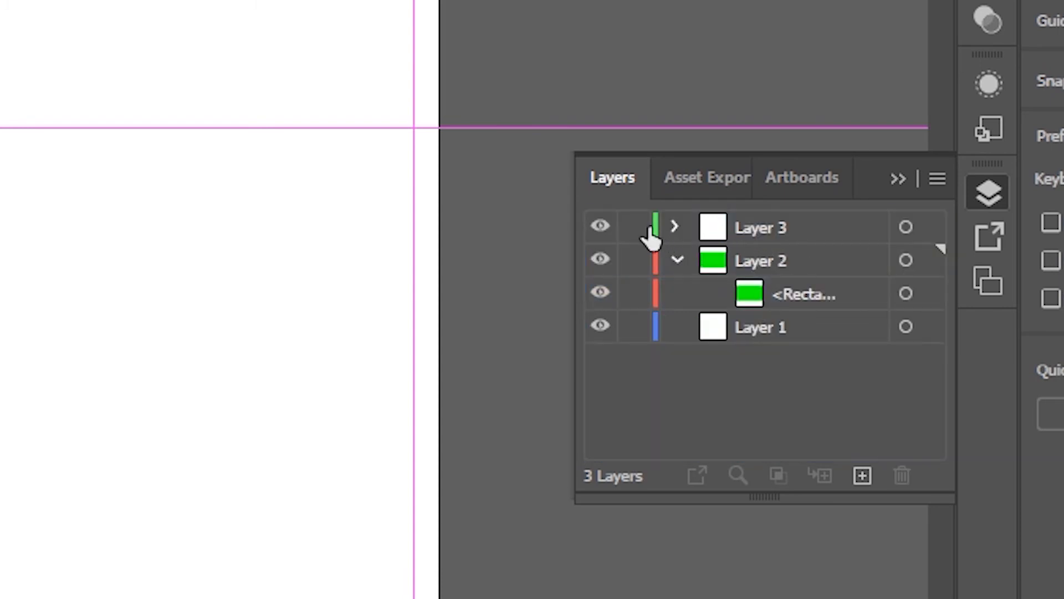
double_click(772, 230)
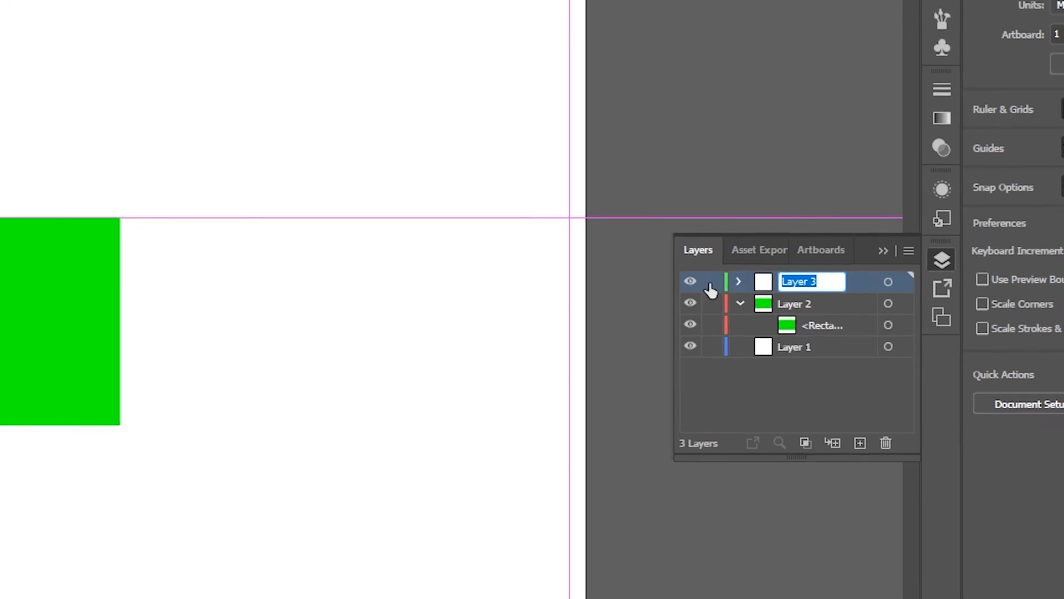
left_click(711, 282)
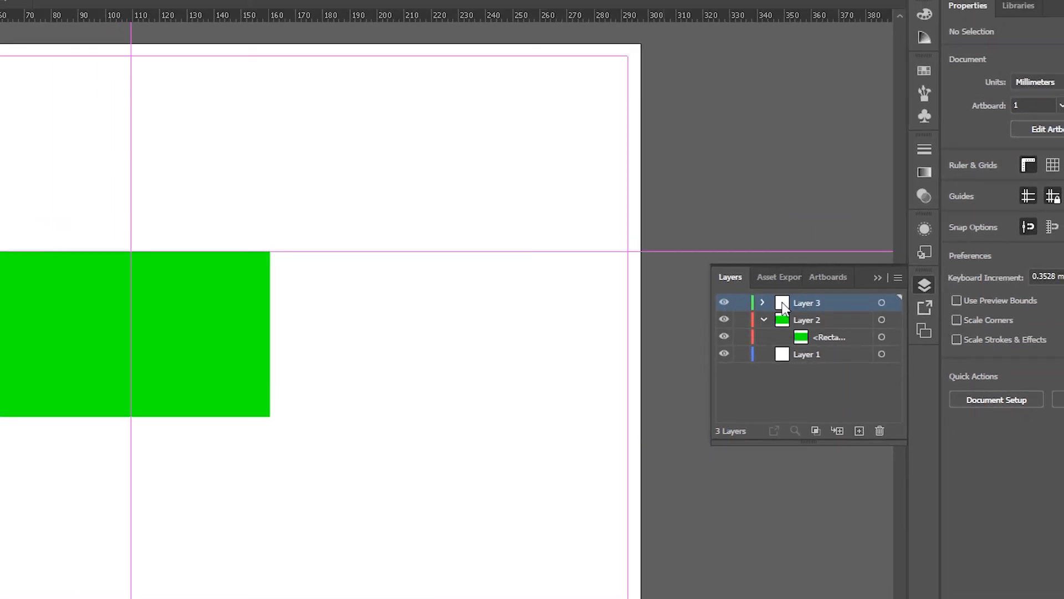
left_click(877, 279)
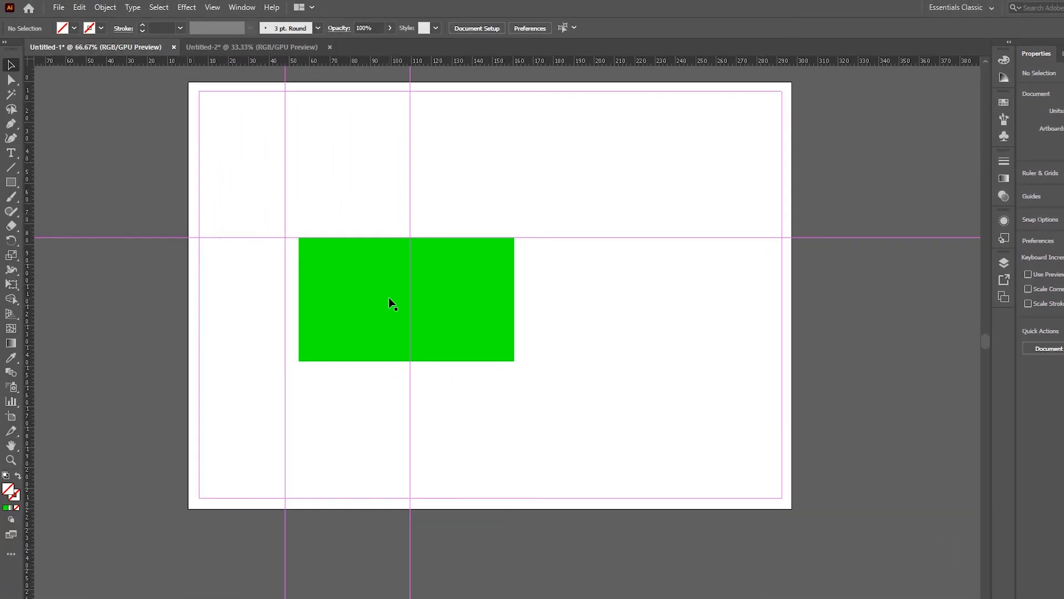
Step: Turn on Snap to Point and move the green rectangle so its upper-left corner snaps to the intersection of the leftmost vertical and horizontal guides
left_click(212, 8)
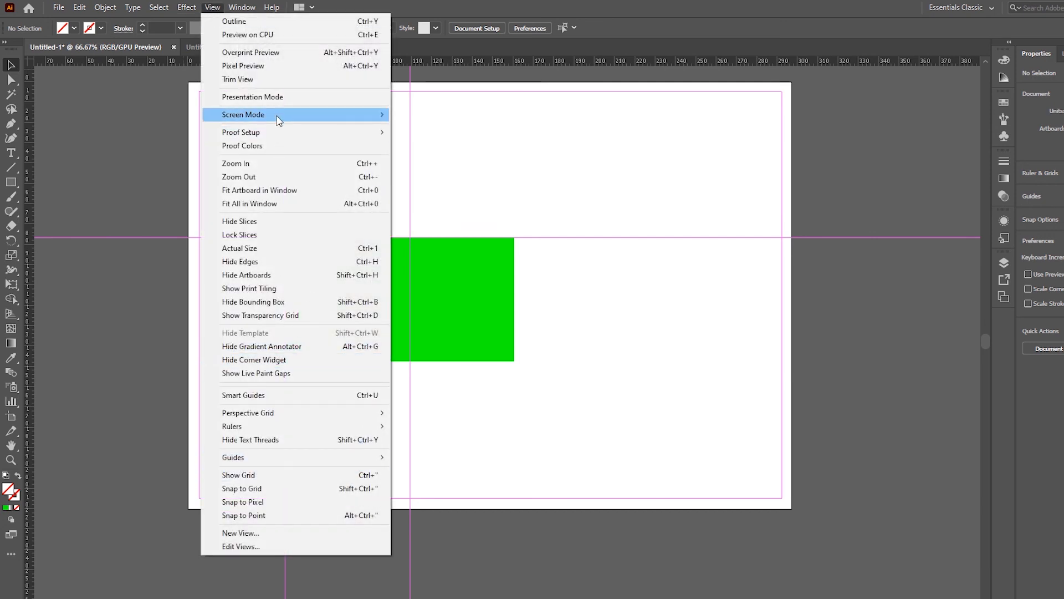
left_click(296, 517)
left_click_drag(369, 297, 365, 368)
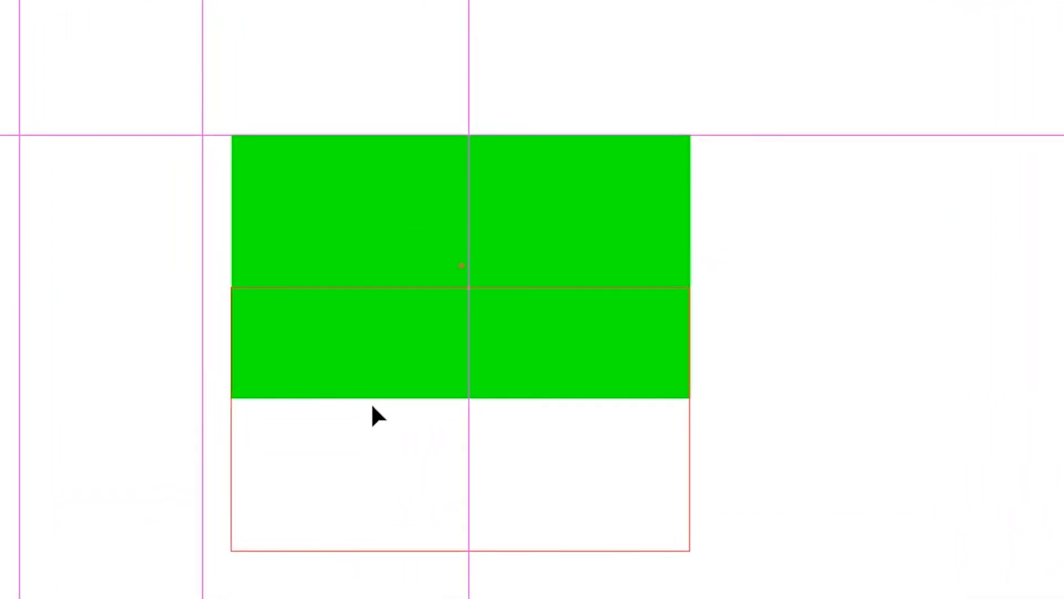
left_click_drag(372, 407, 326, 433)
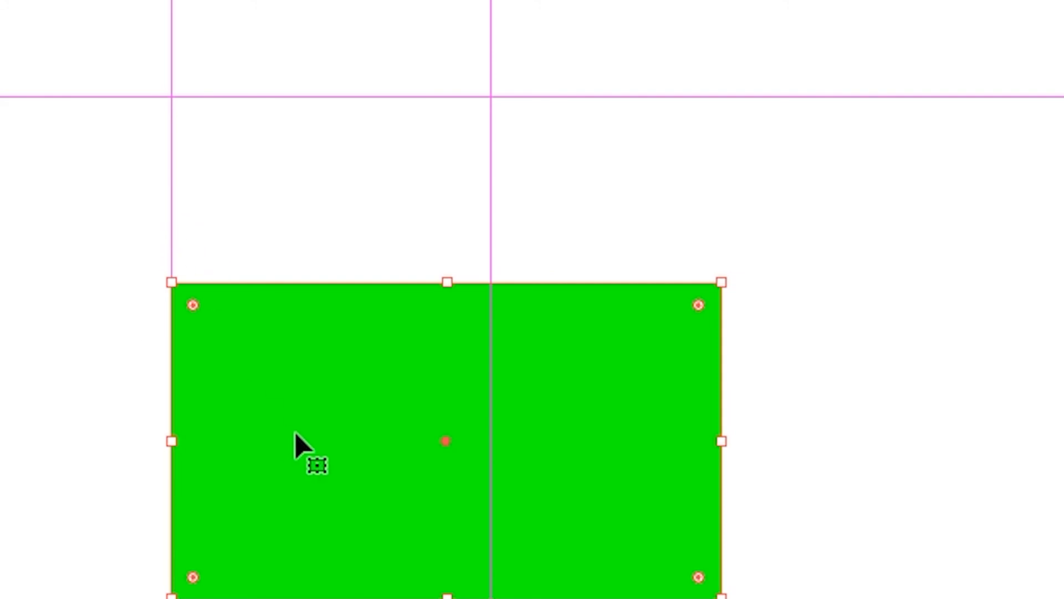
left_click_drag(296, 435, 297, 247)
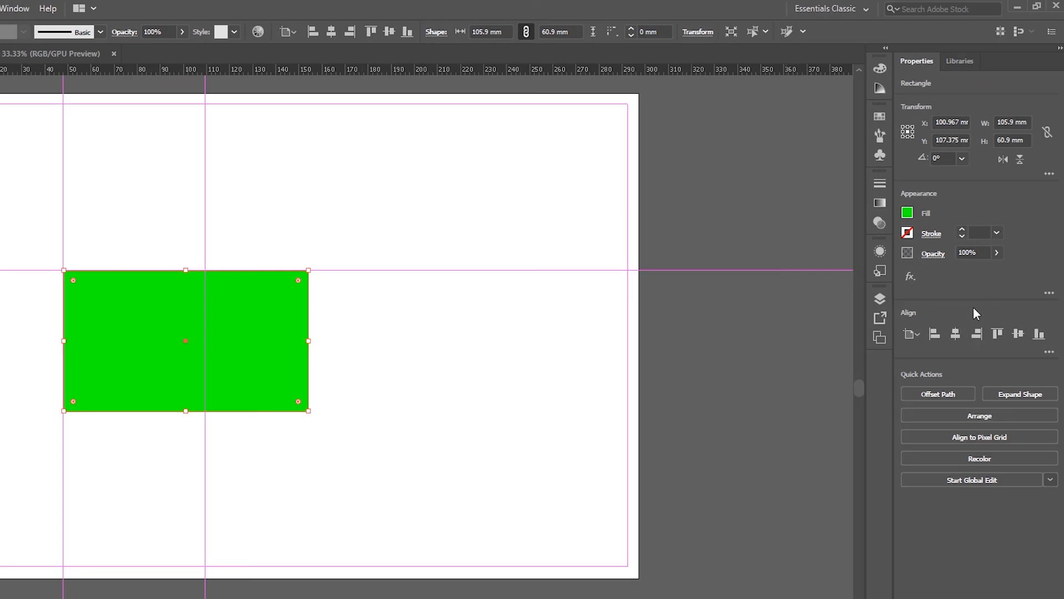
left_click(571, 190)
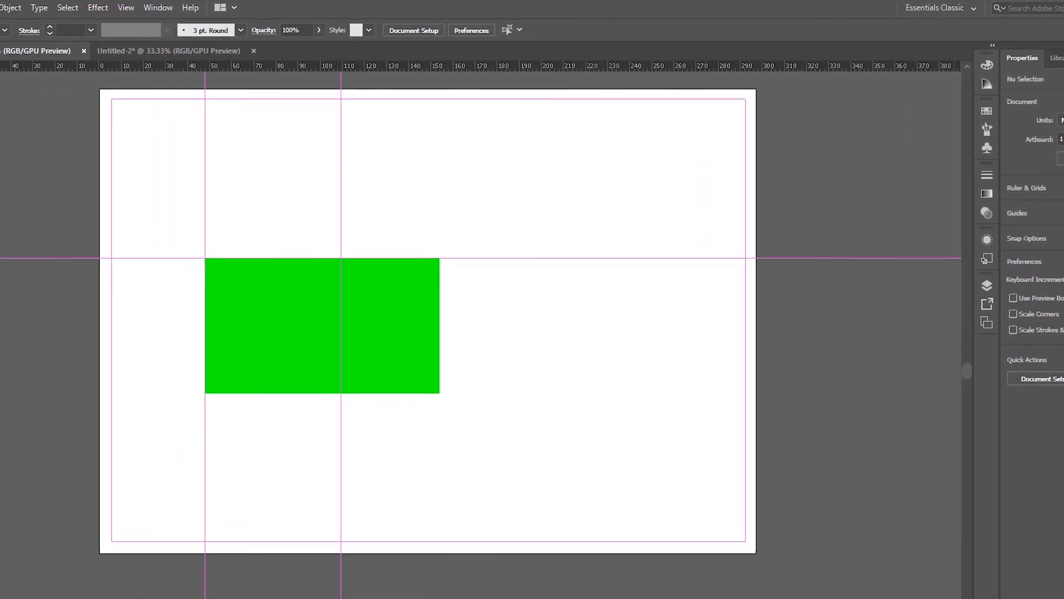
Step: Add a horizontal ruler guide below the green rectangle at about 179 mm and release it into an ordinary path
left_click_drag(222, 63, 260, 469)
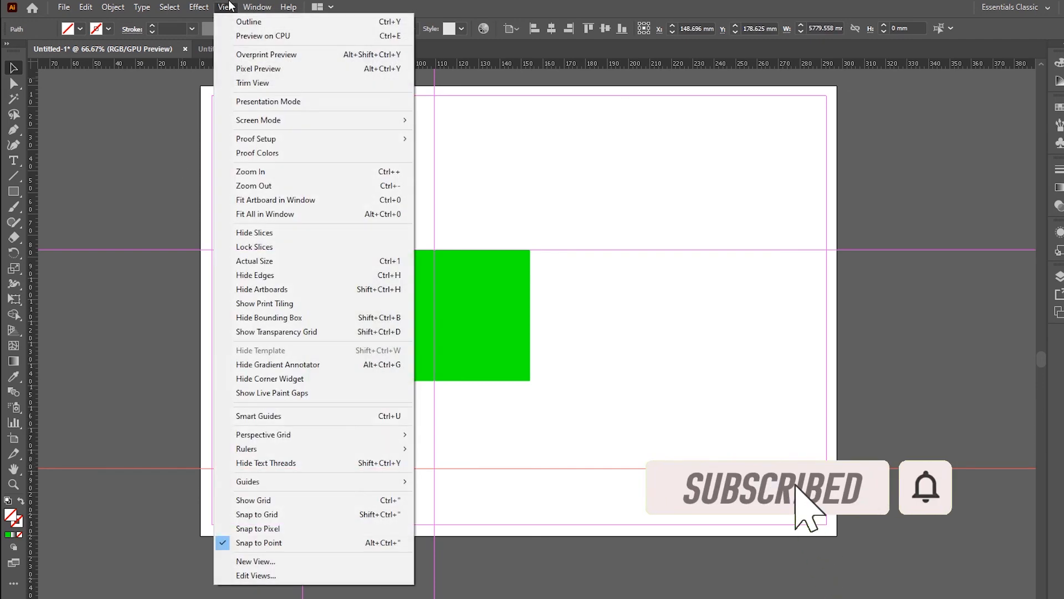
left_click(226, 6)
mouse_move(340, 477)
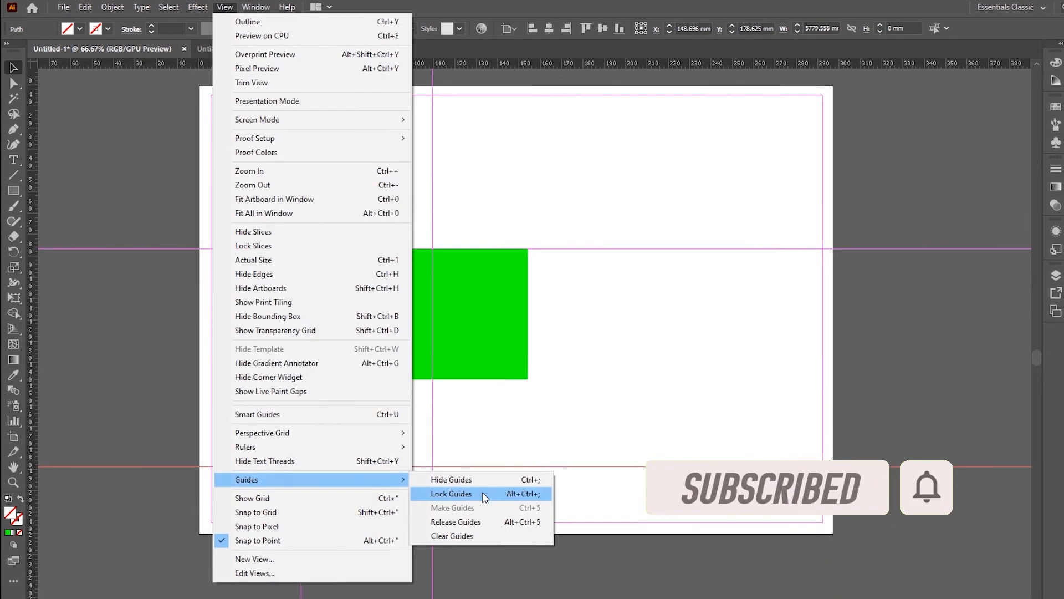
left_click(466, 518)
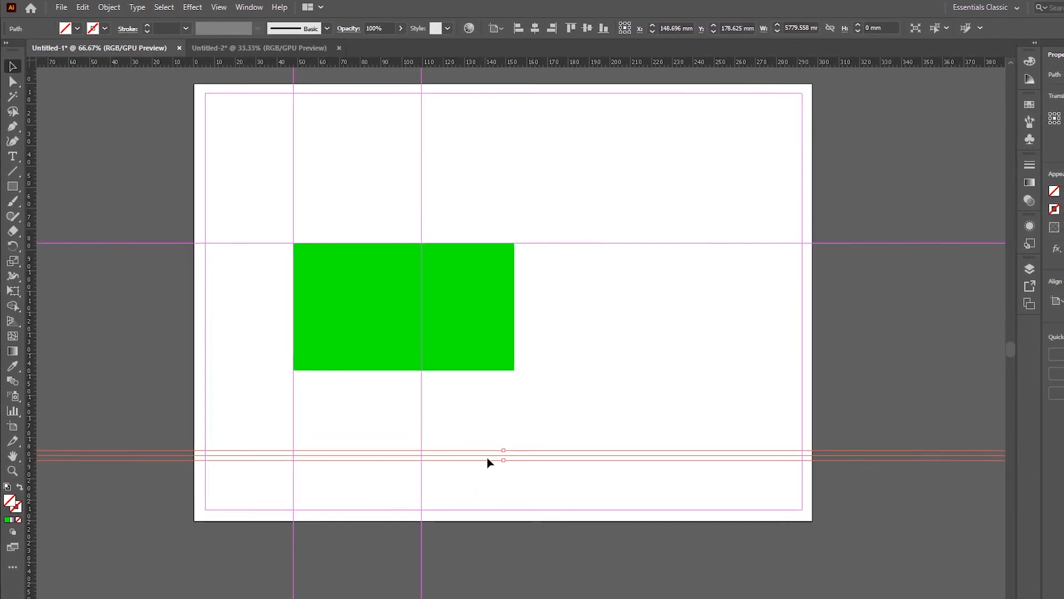
Step: Delete the released line, the green rectangle and the three ruler guides, keeping only the margin frame
key("Delete")
left_click_drag(248, 187, 565, 447)
key("Delete")
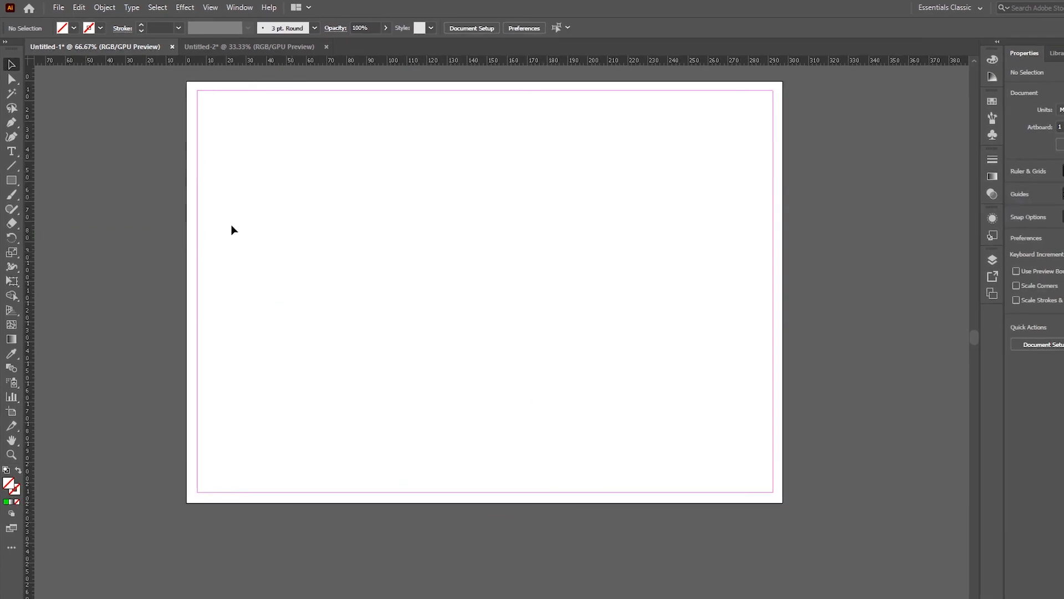
Step: Create an area text frame about 181 by 121 mm filled with placeholder text in the upper-left part of the artboard
left_click(11, 151)
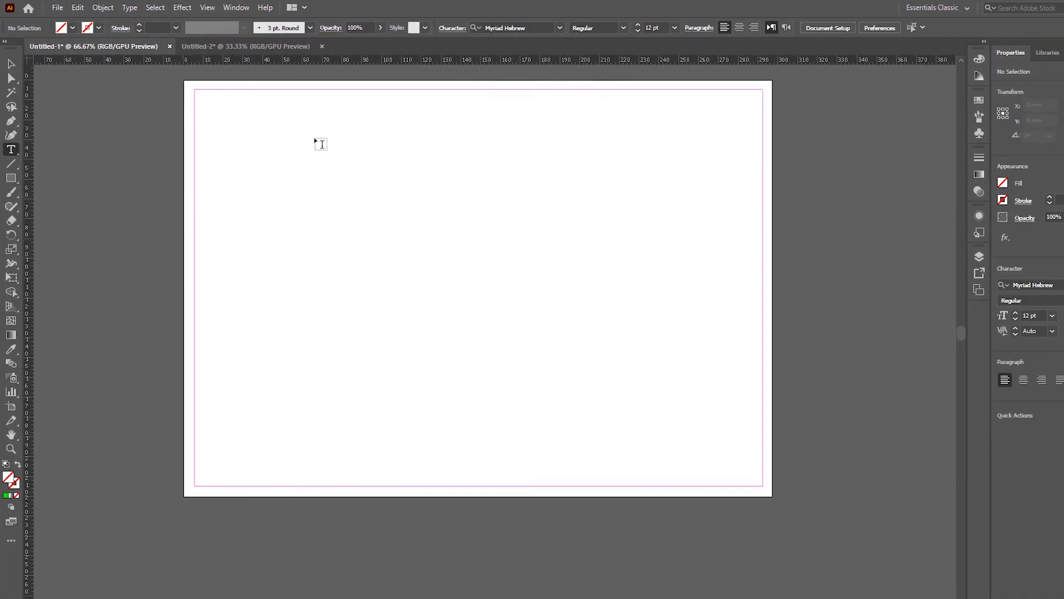
left_click_drag(231, 108, 577, 340)
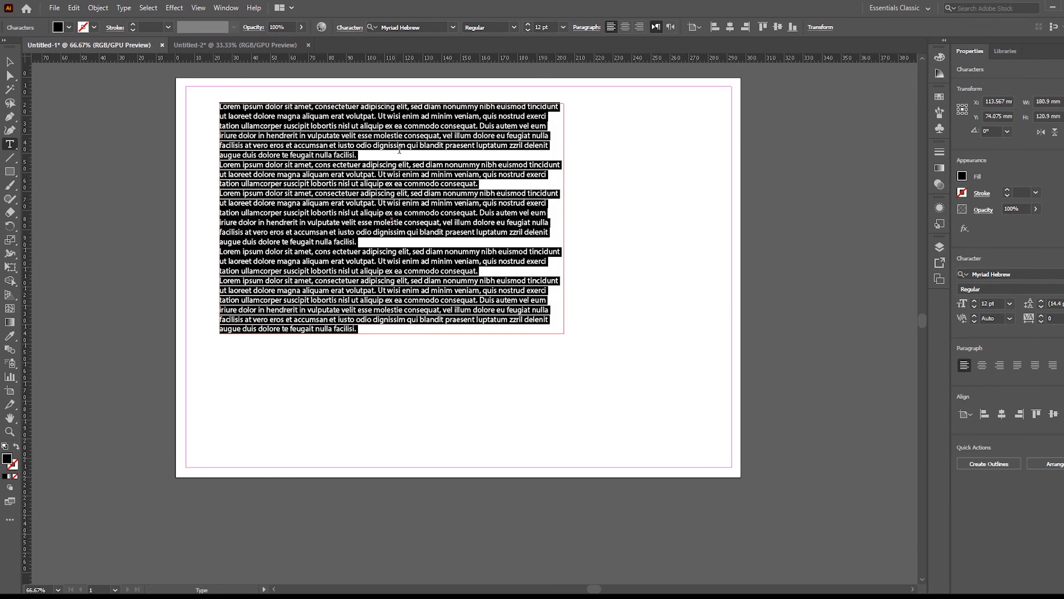
key("Escape")
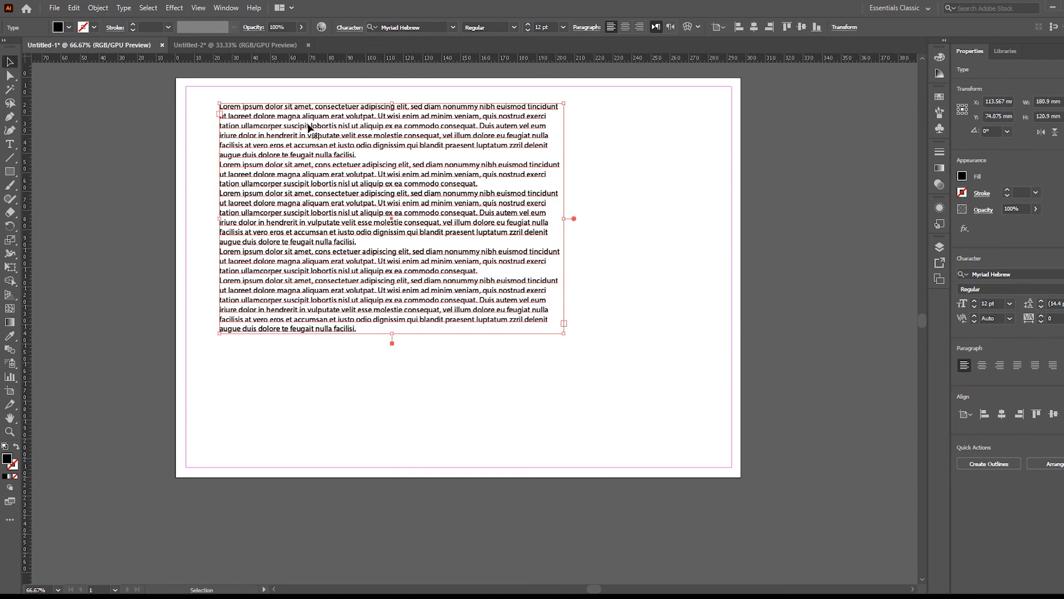
Step: Expand the text block with Object and Fill enabled, and convert the resulting letter outlines into guides
left_click(92, 6)
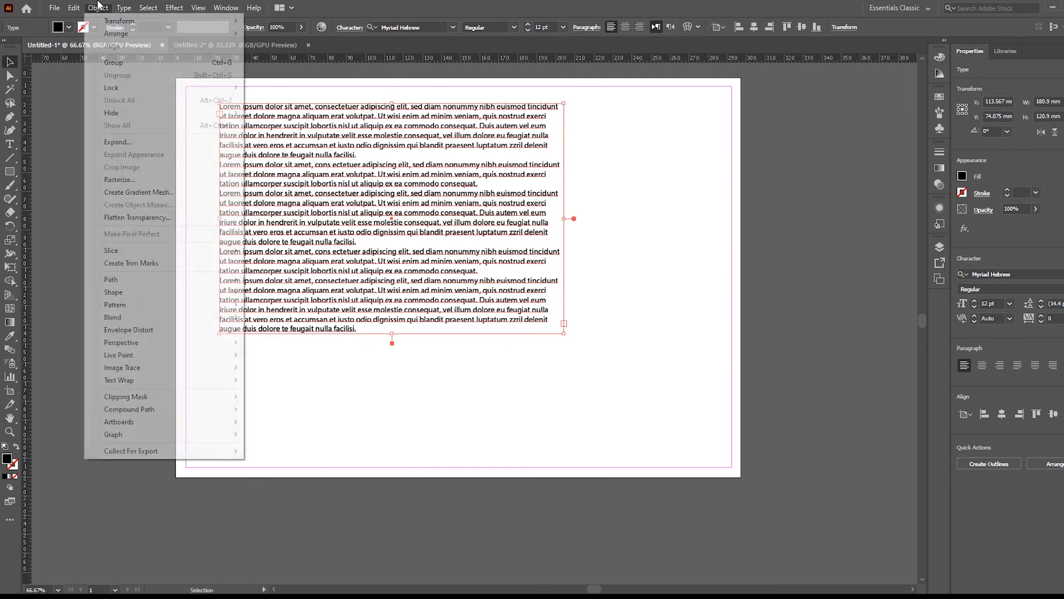
left_click(151, 142)
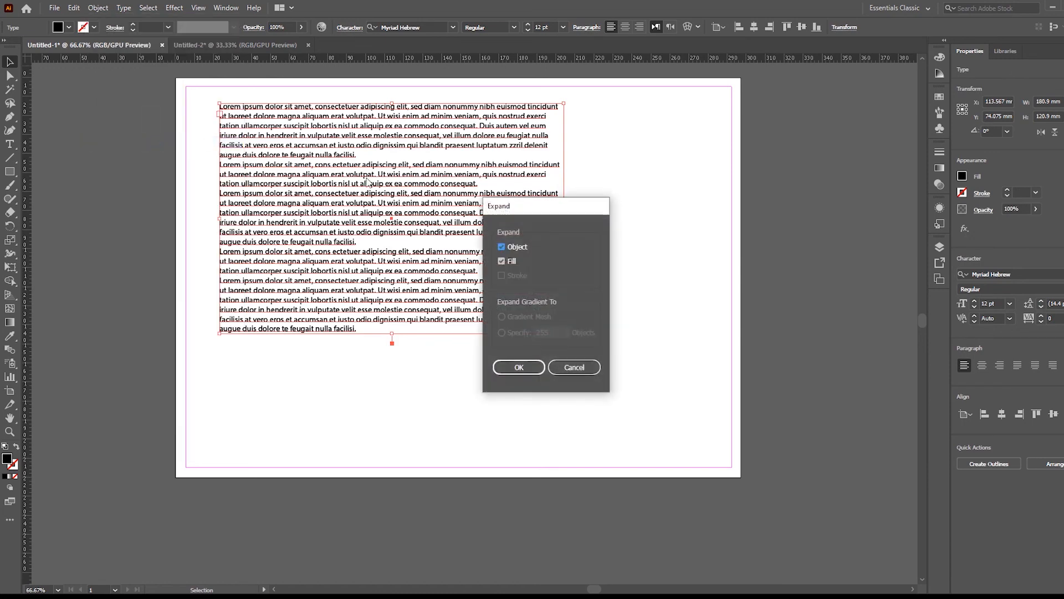
left_click(519, 367)
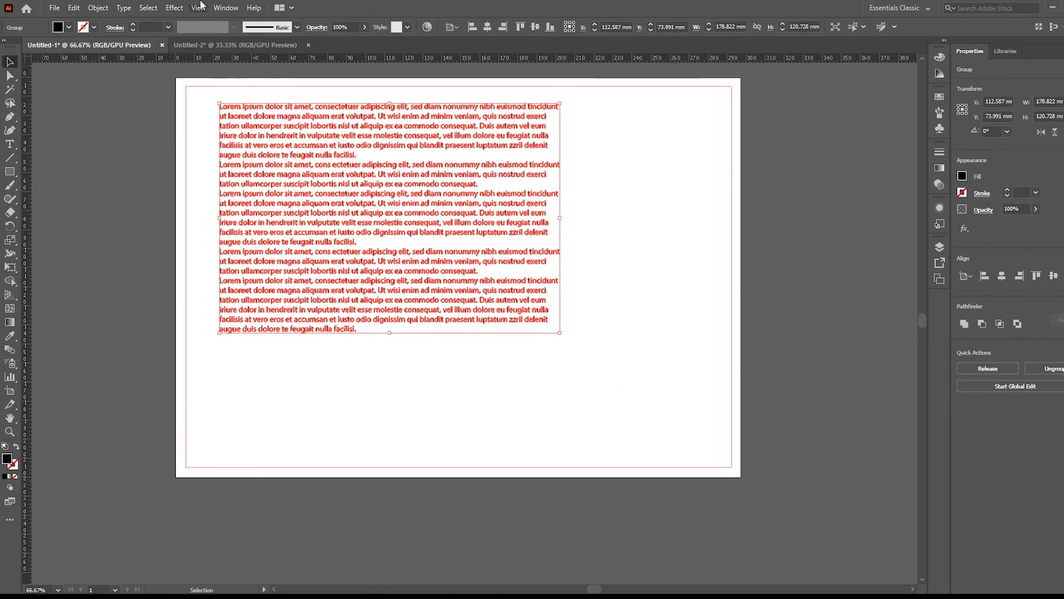
left_click(200, 6)
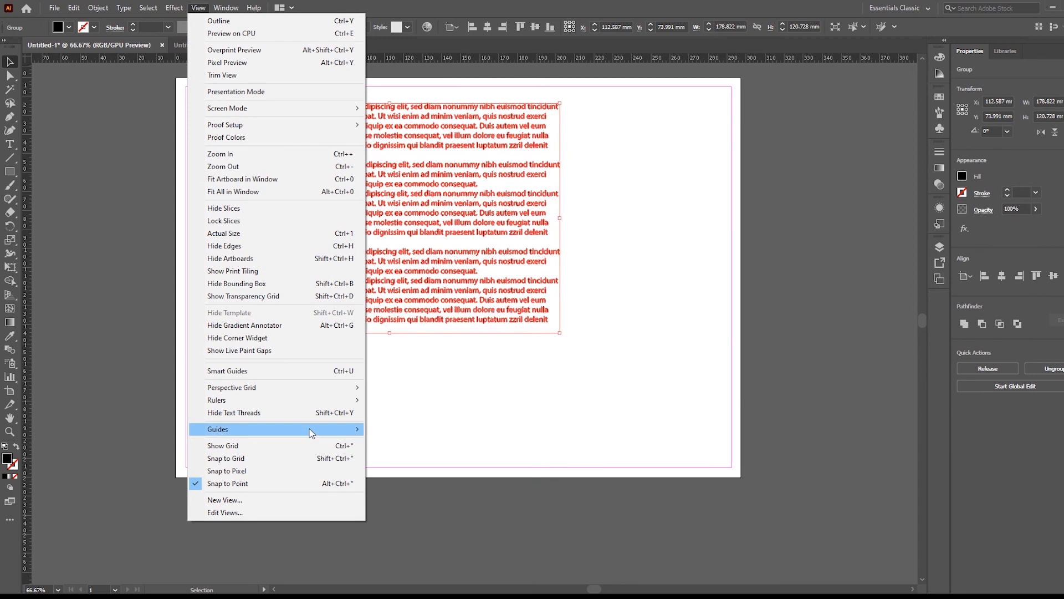
mouse_move(311, 433)
left_click(428, 456)
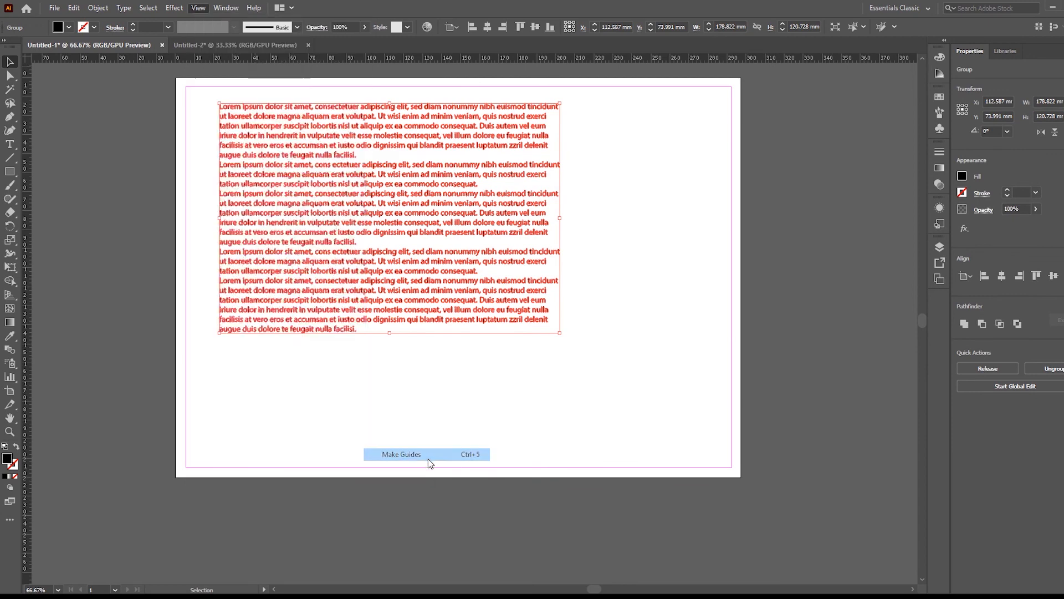
left_click(623, 247)
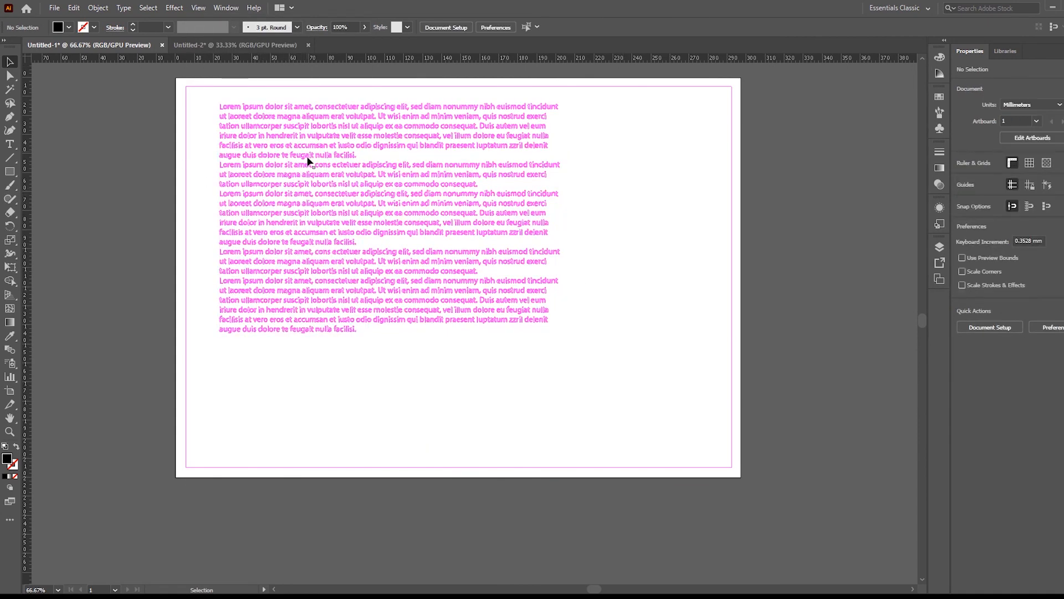